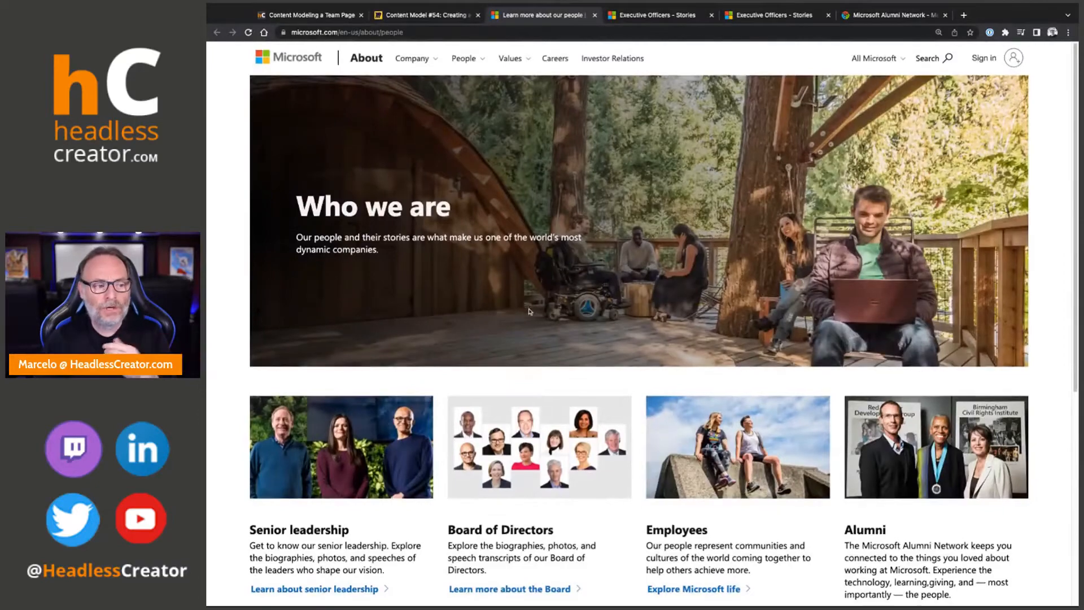
Review the leadership, board, employees and alumni sections on Microsoft's "Who we are" page
scroll(529, 311, down, 1)
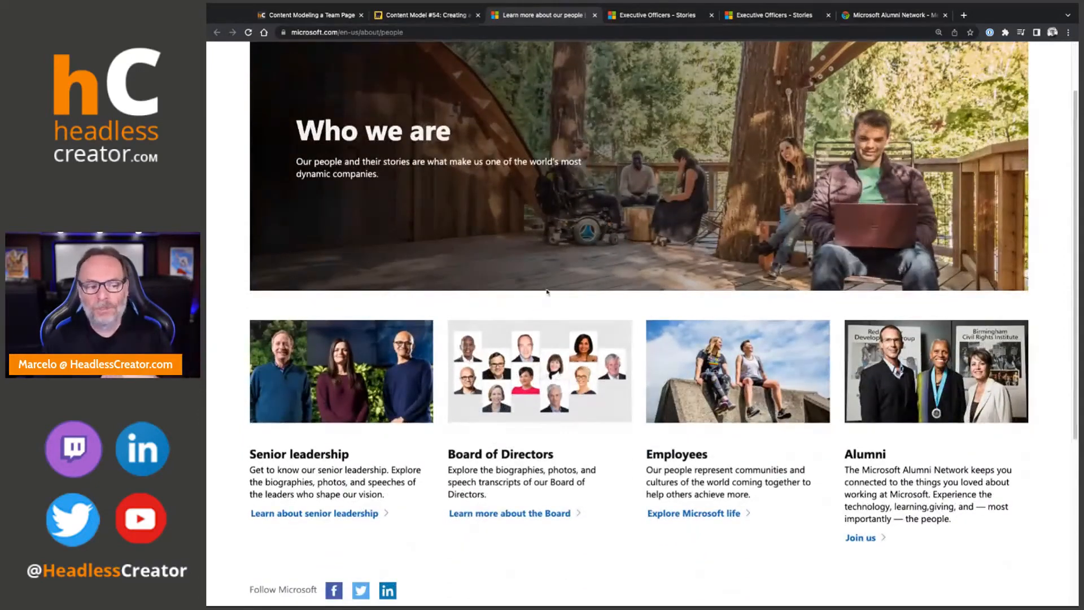
scroll(547, 292, down, 3)
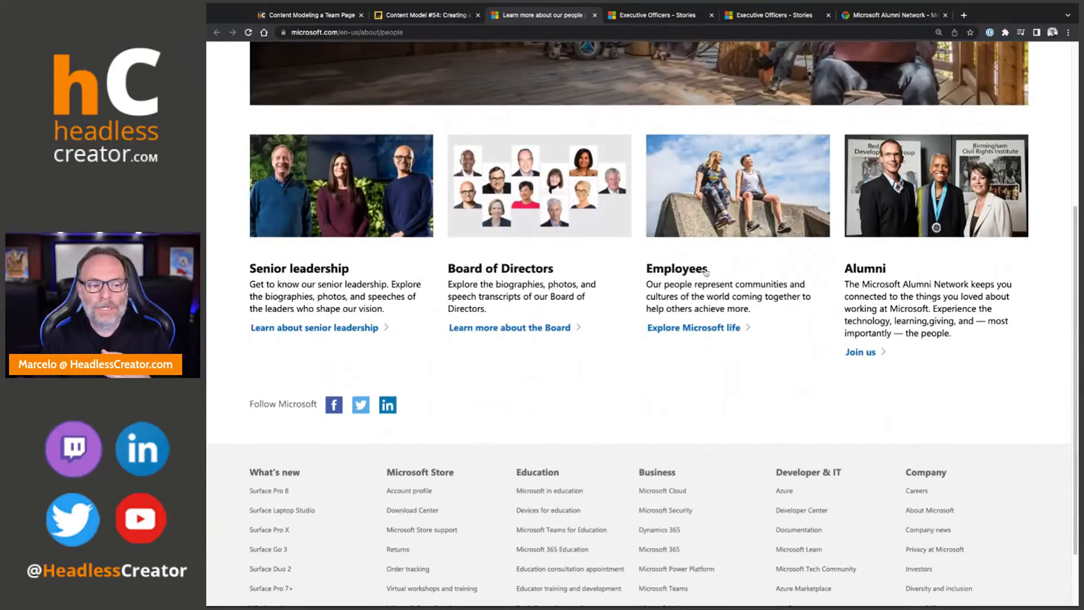
scroll(655, 141, up, 3)
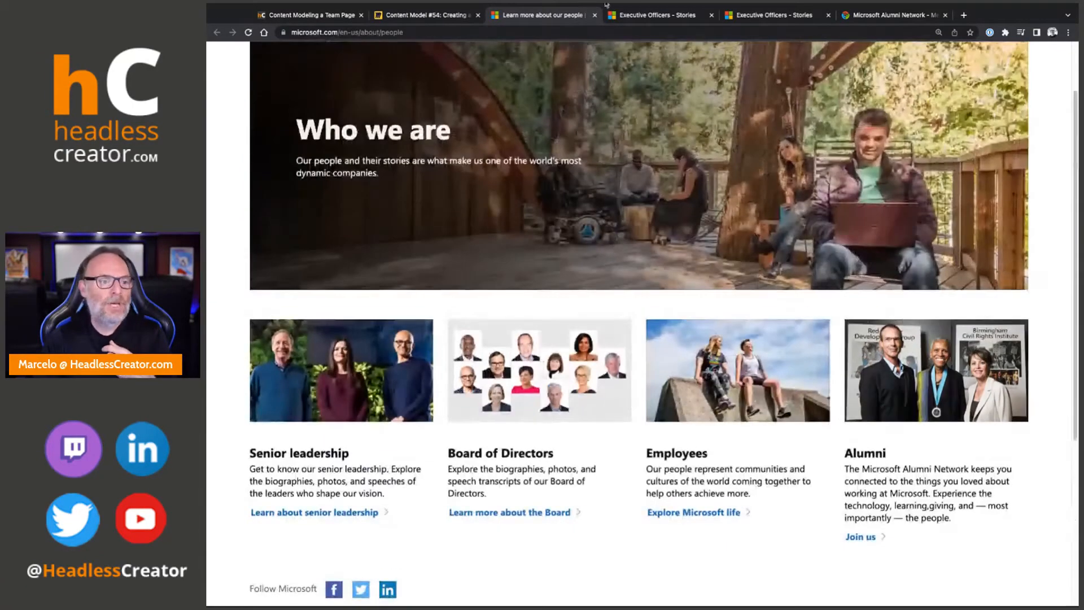
Compare how the Microsoft leadership pages present the Board Members and the Executive Officers
click(664, 16)
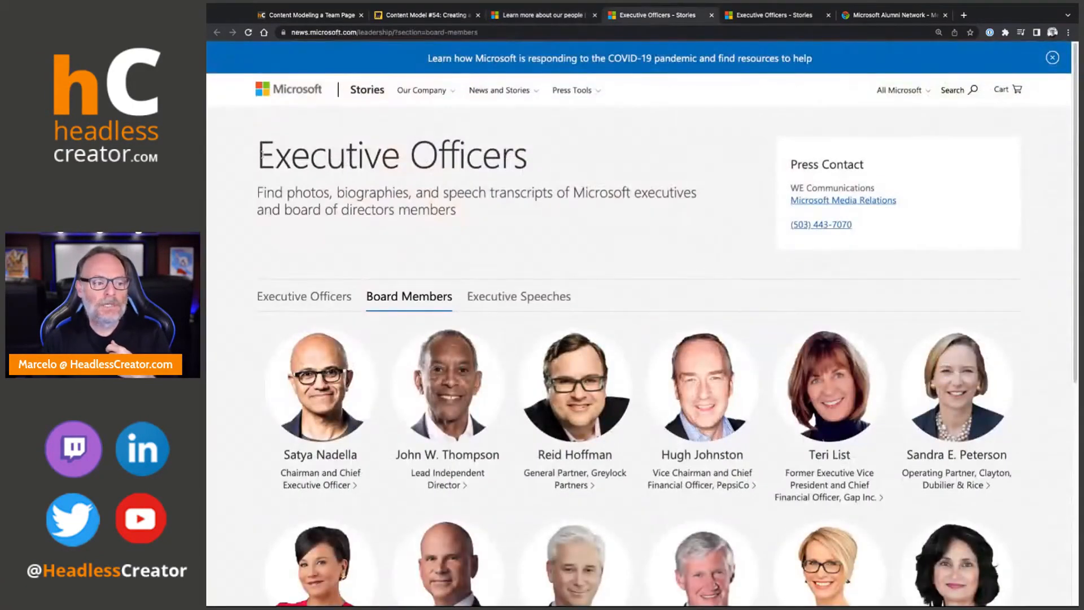
scroll(629, 221, down, 3)
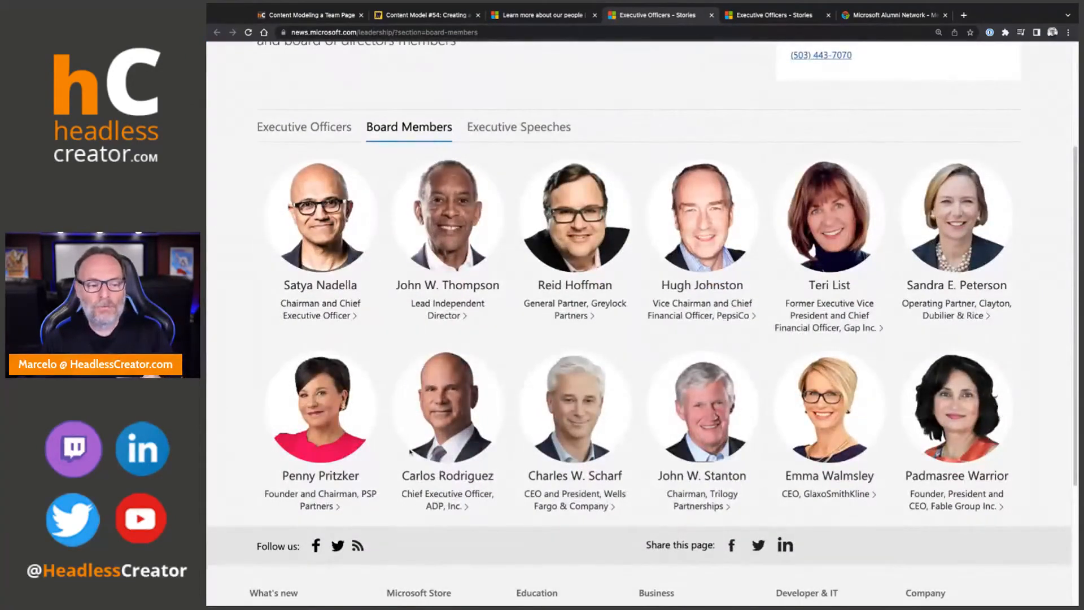
scroll(832, 199, up, 1)
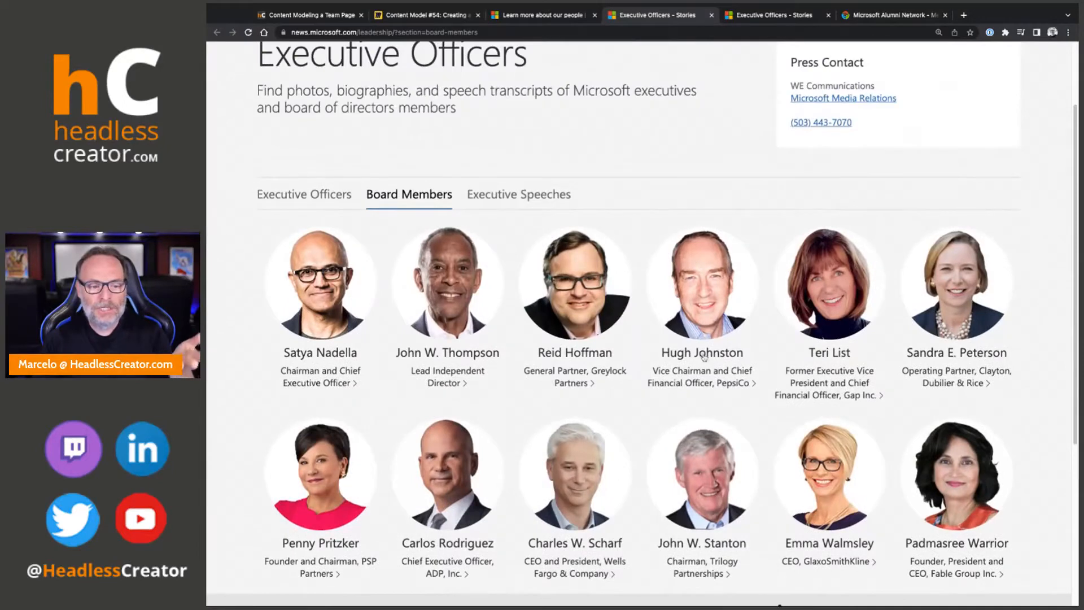
click(790, 17)
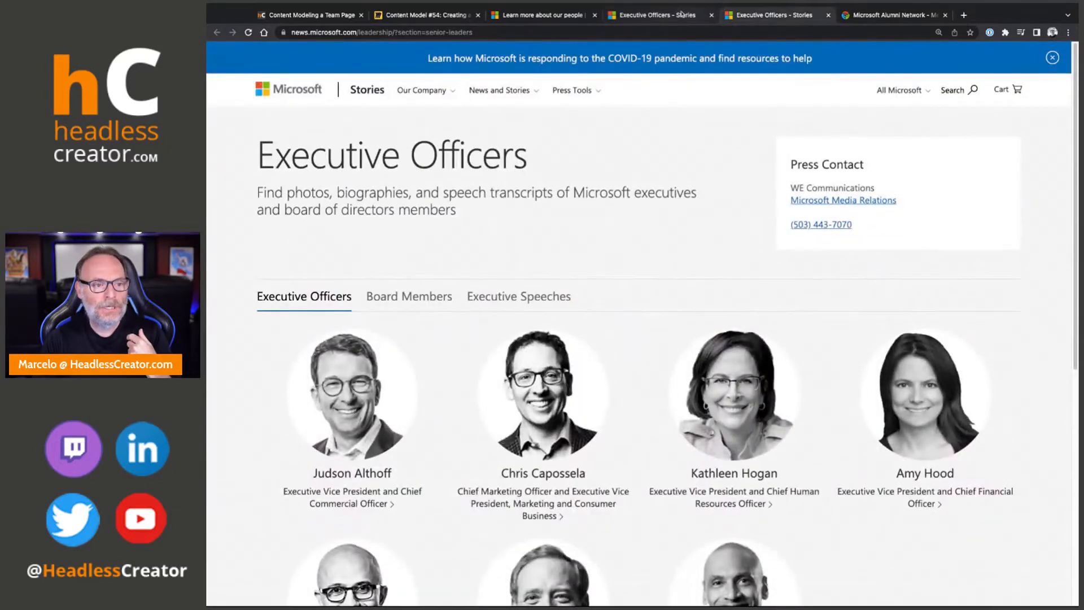
click(664, 16)
scroll(697, 192, up, 1)
scroll(697, 192, up, 1)
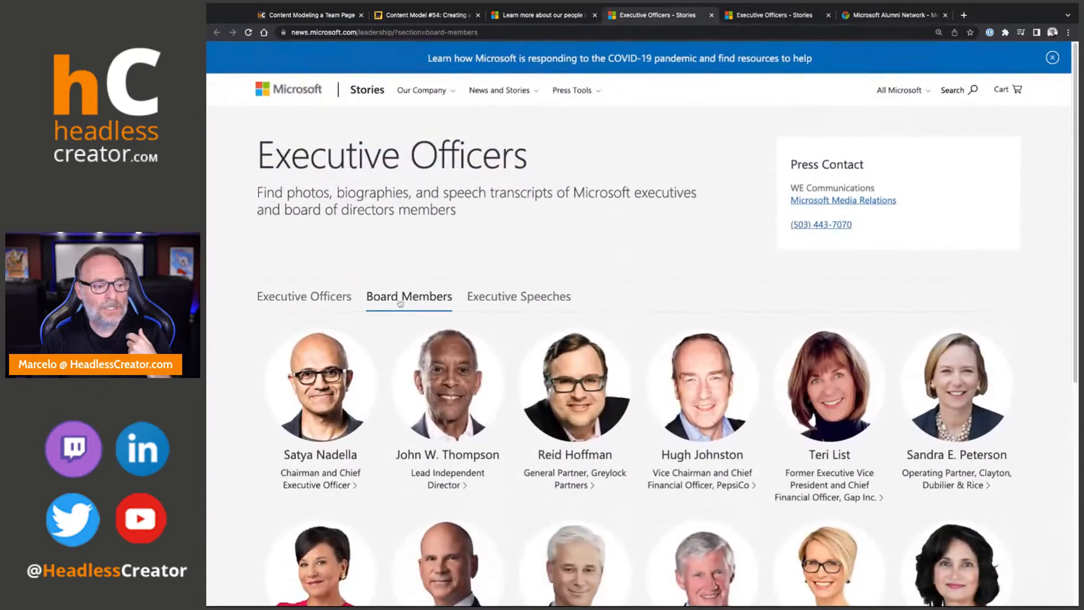
click(773, 15)
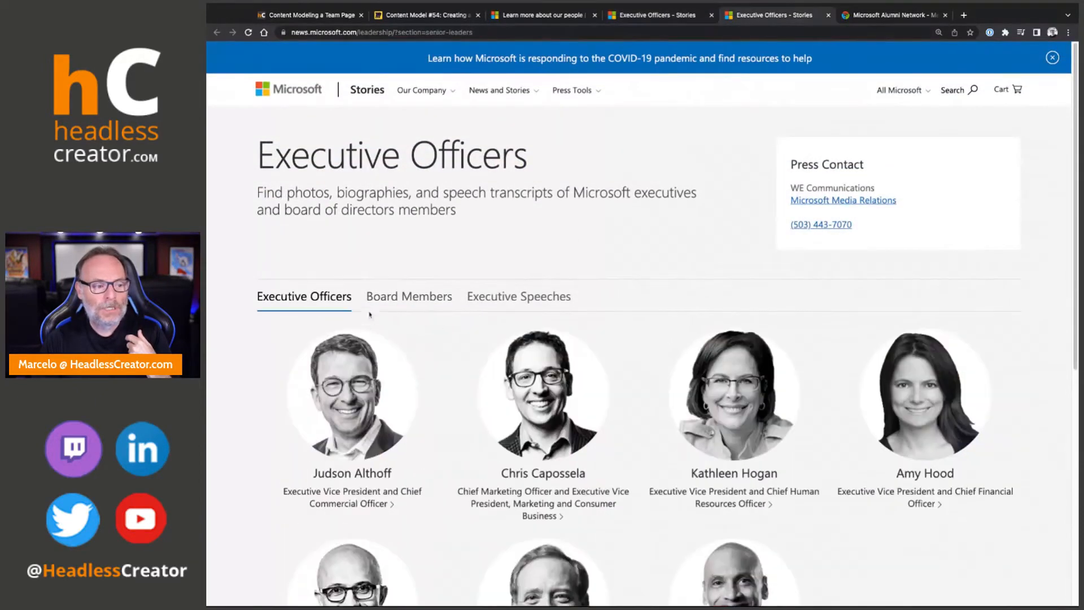
Examine the Microsoft Alumni Network's Our Team page, including its Meet Our Trustees list, and return to the staff page
click(888, 18)
scroll(919, 291, down, 5)
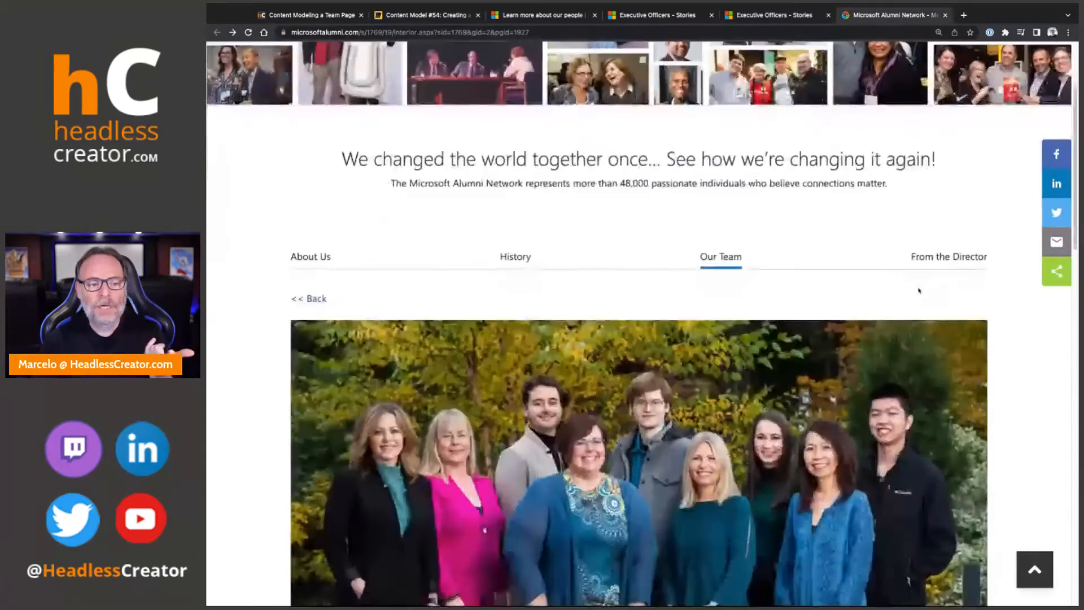
scroll(919, 291, down, 7)
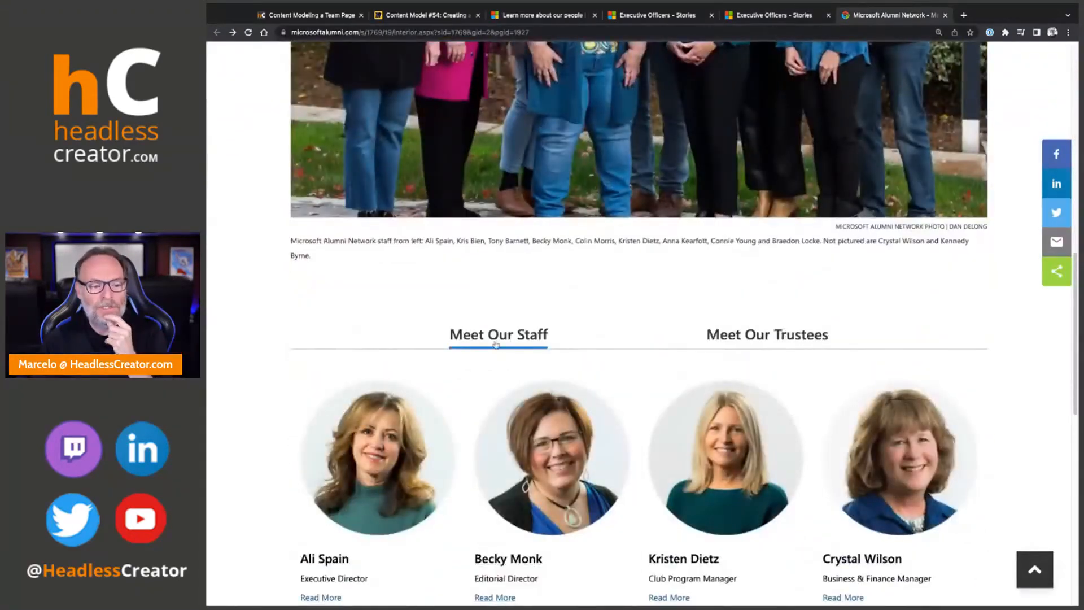
click(756, 345)
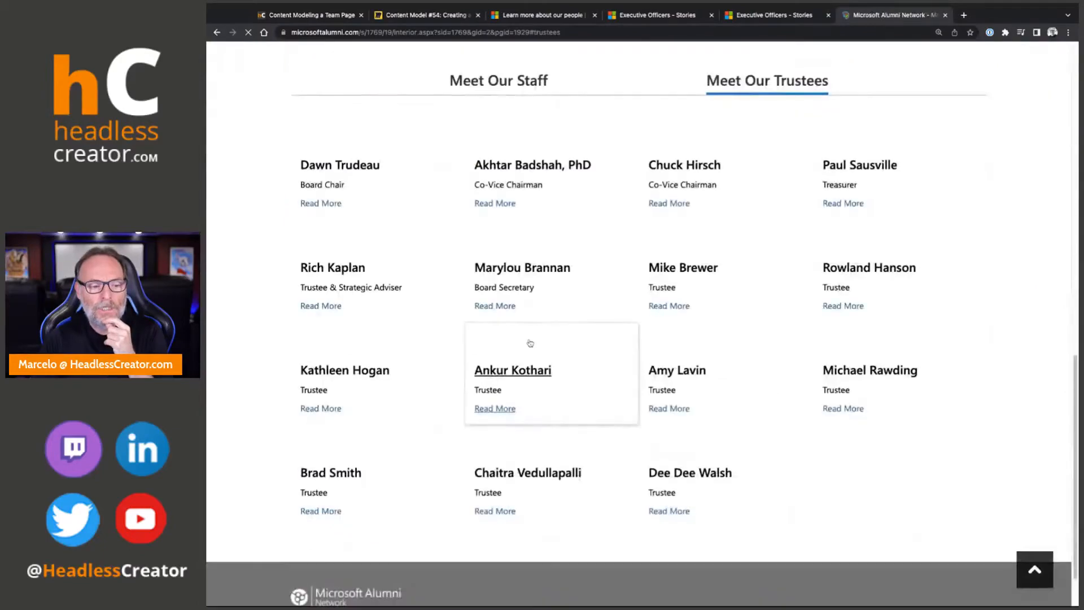
key(alt+Left)
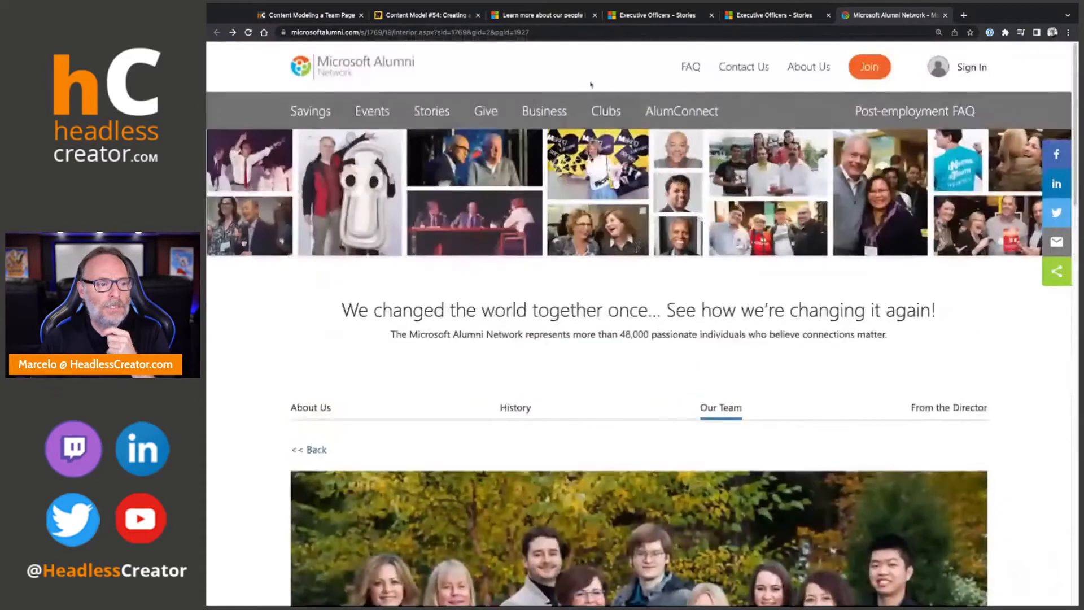
Open the Microsoft Life page from the Employees section and examine its employee stories and topic tags
click(542, 15)
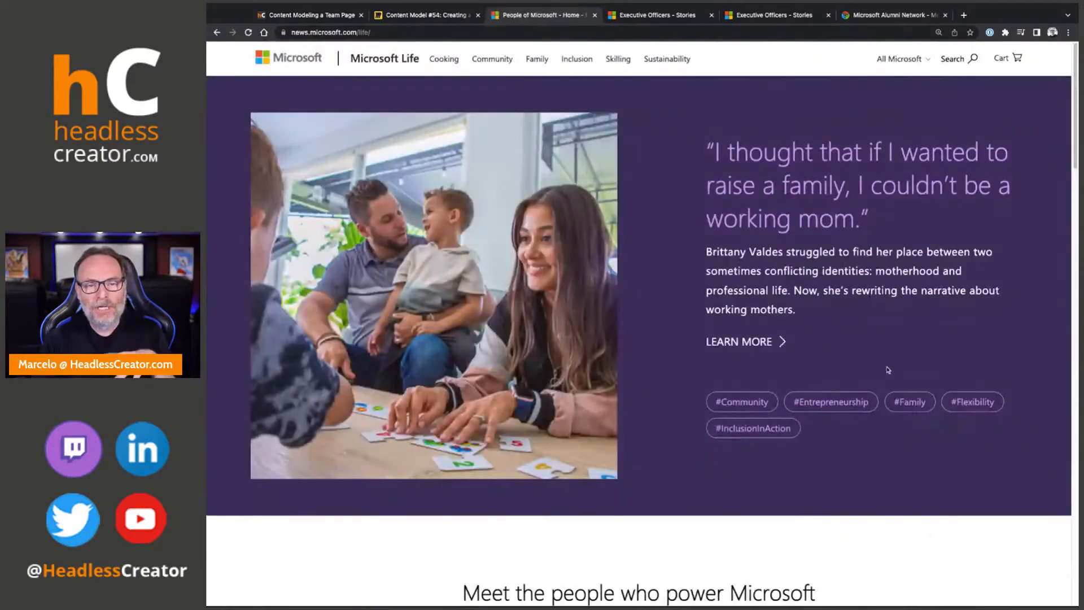
scroll(888, 370, down, 10)
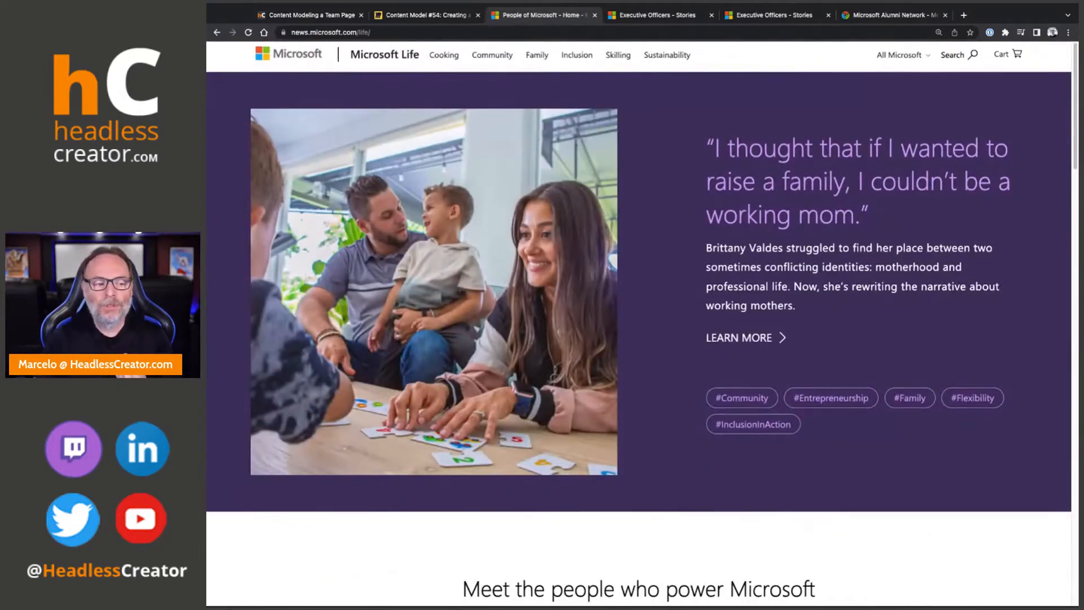
scroll(638, 324, down, 6)
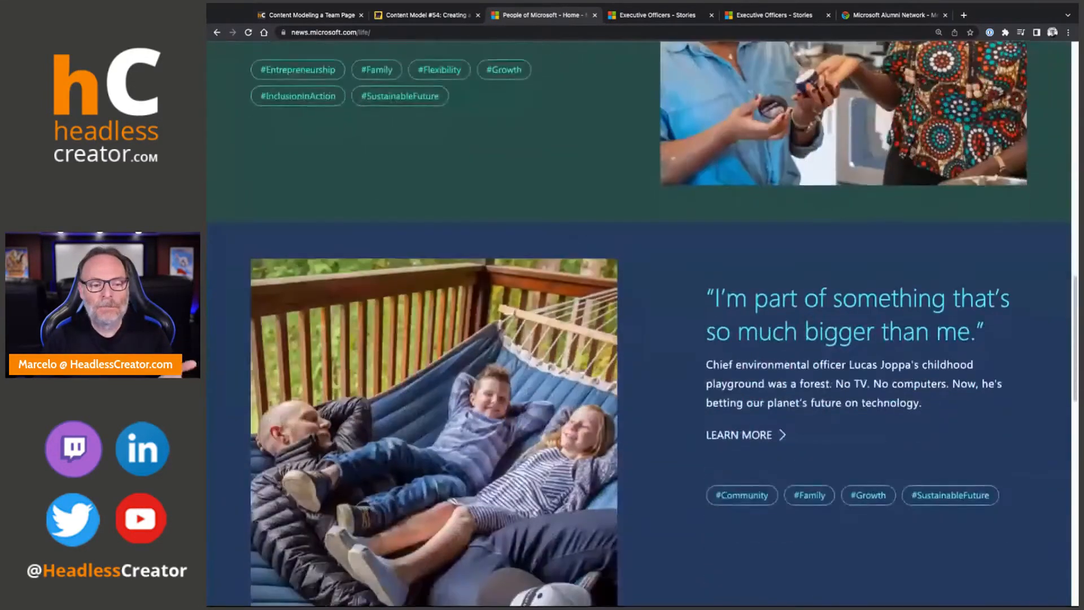
scroll(868, 375, down, 1)
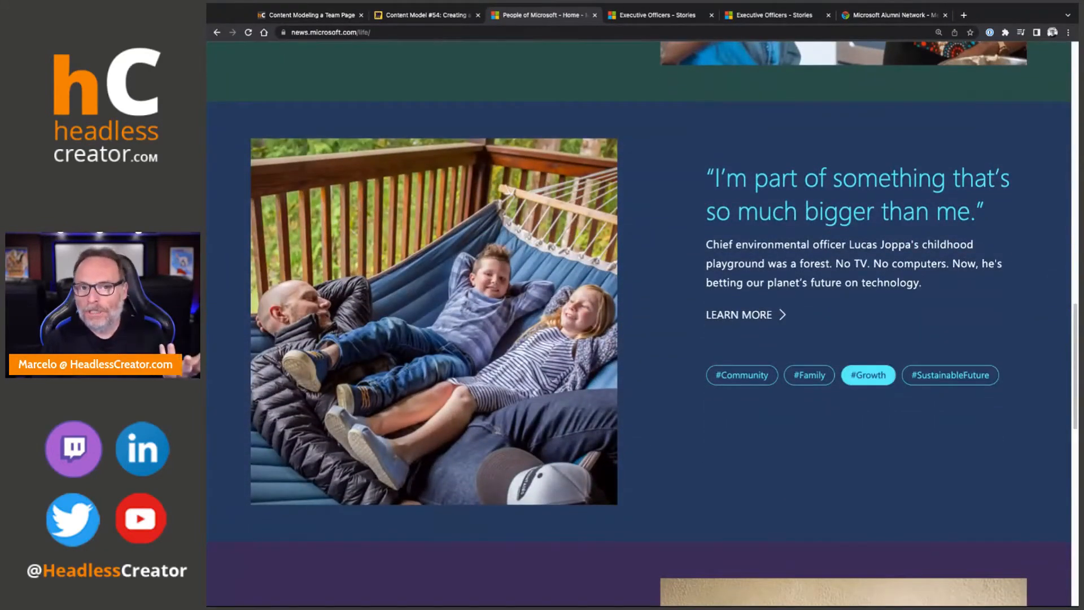
scroll(918, 339, down, 4)
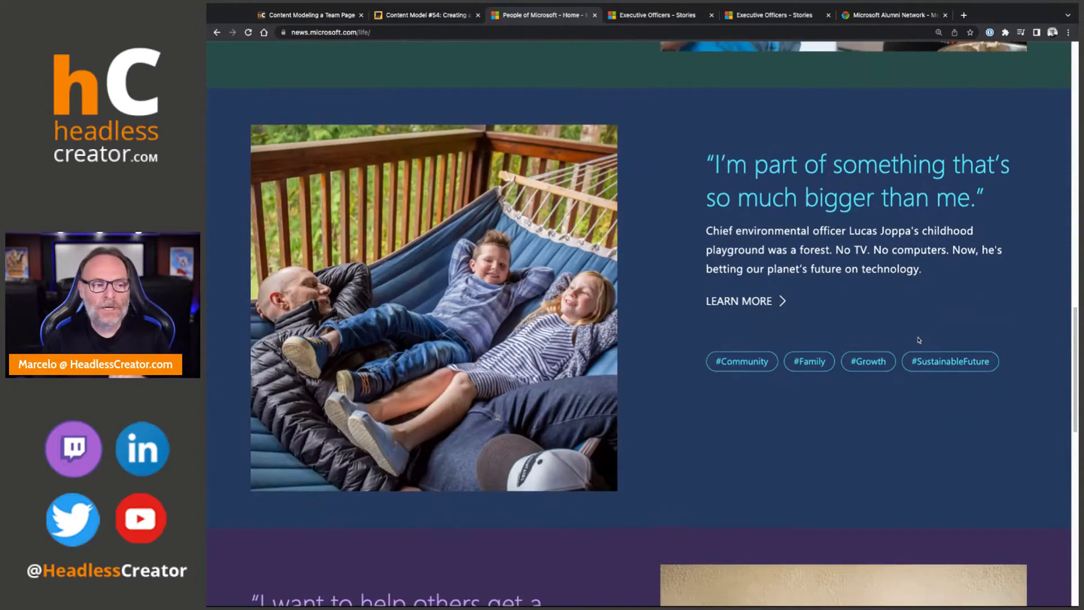
scroll(919, 346, up, 20)
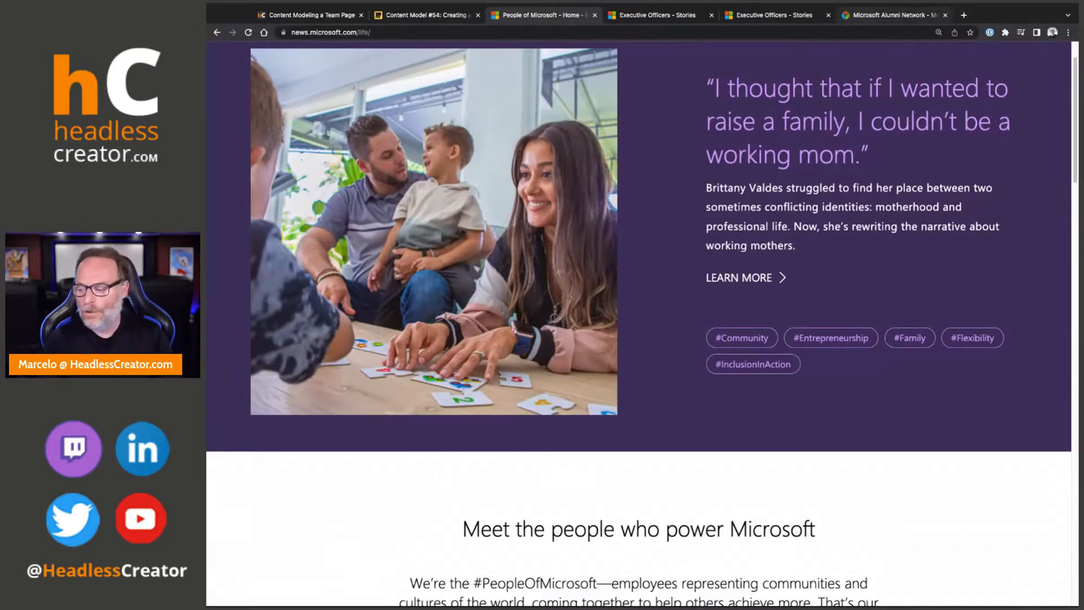
scroll(739, 147, up, 2)
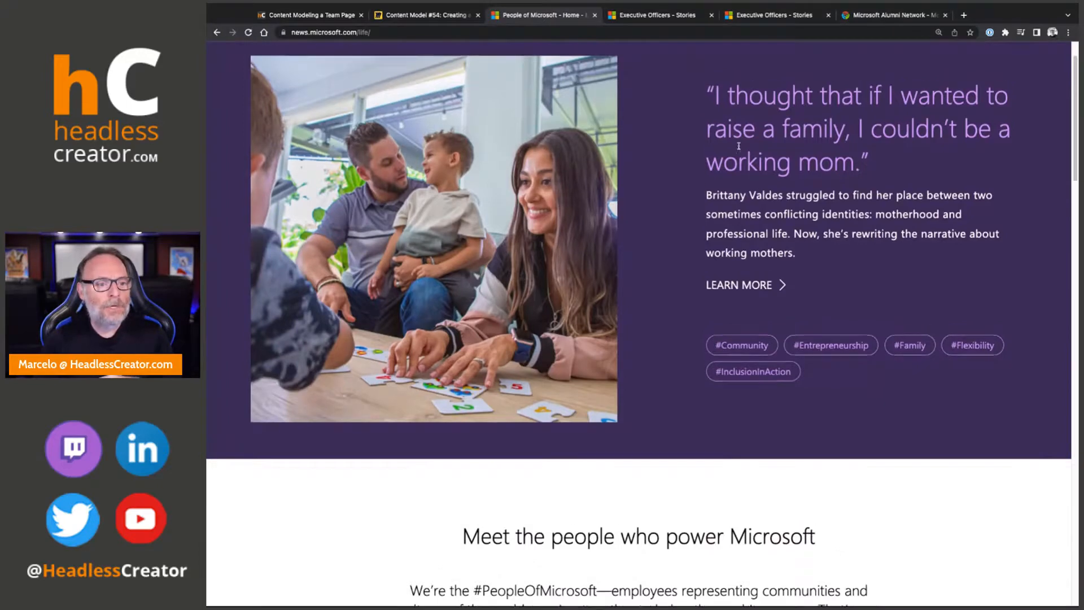
Revisit the Board Members listing and review how each member's photo, name and title are presented
click(618, 17)
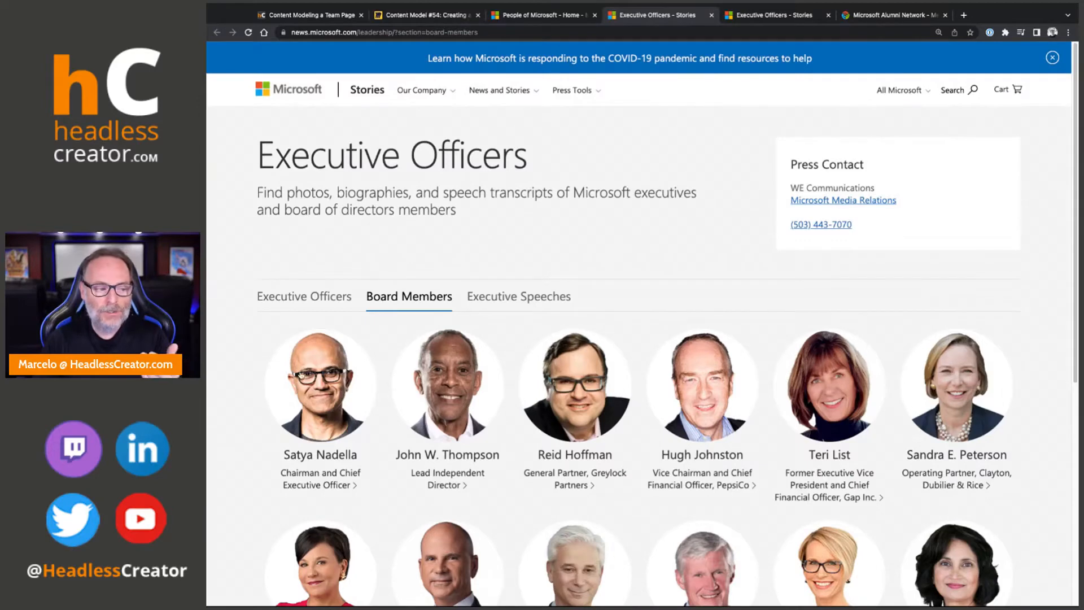
scroll(943, 447, down, 1)
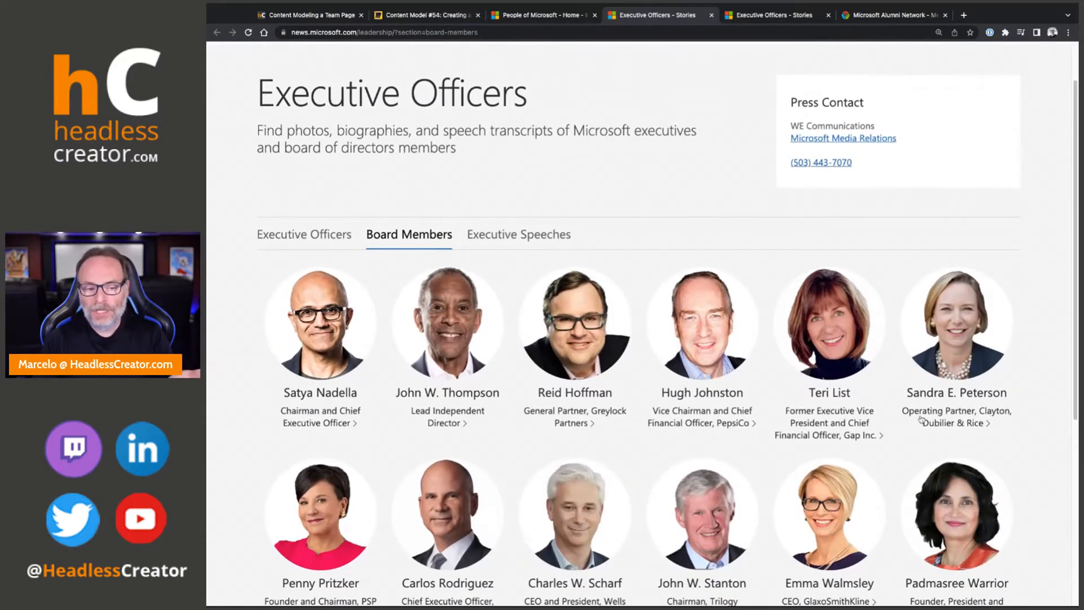
scroll(919, 429, up, 1)
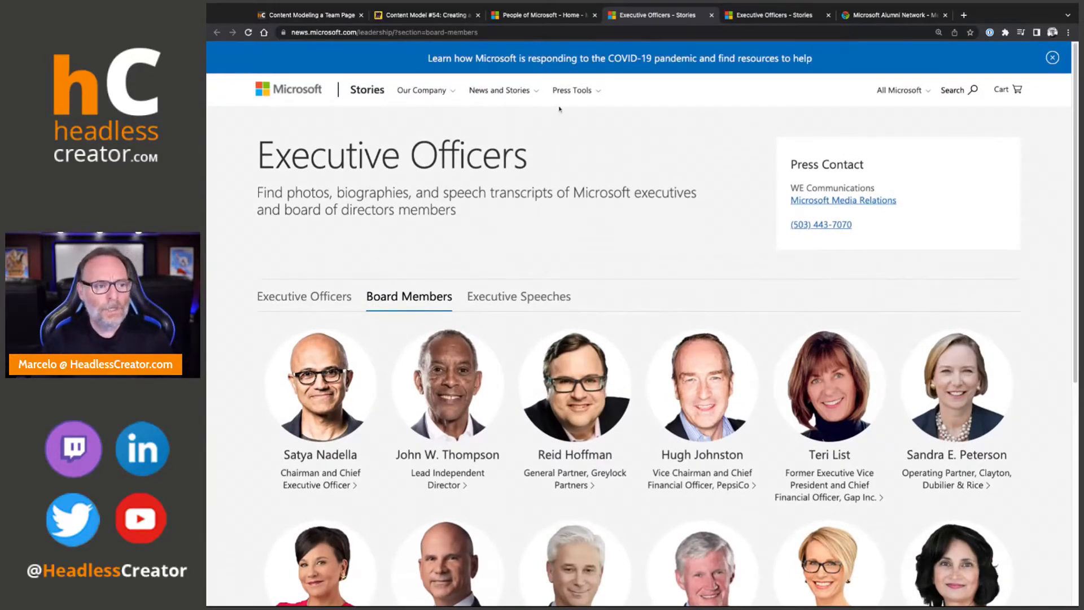
Close the "Content Modeling a Team Page" and "People of Microsoft" web pages, leaving the Miro board open
click(355, 16)
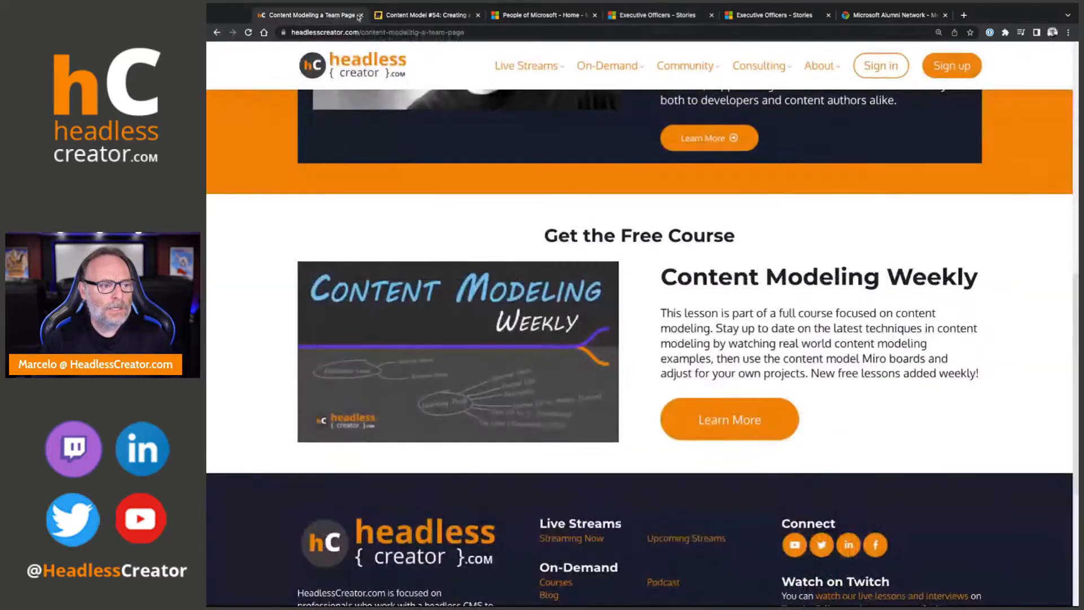
click(360, 15)
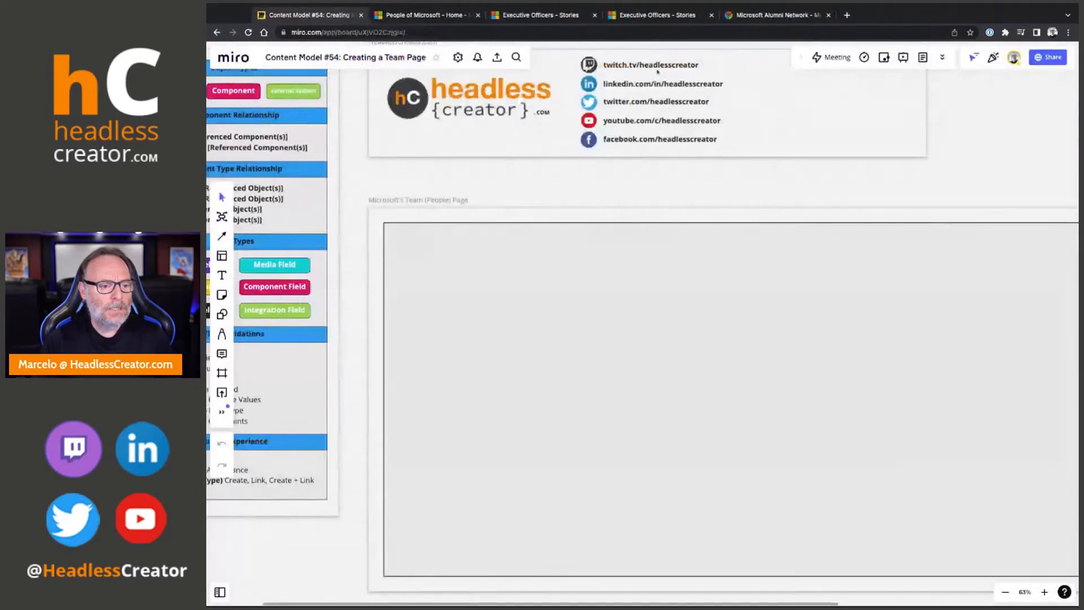
click(427, 17)
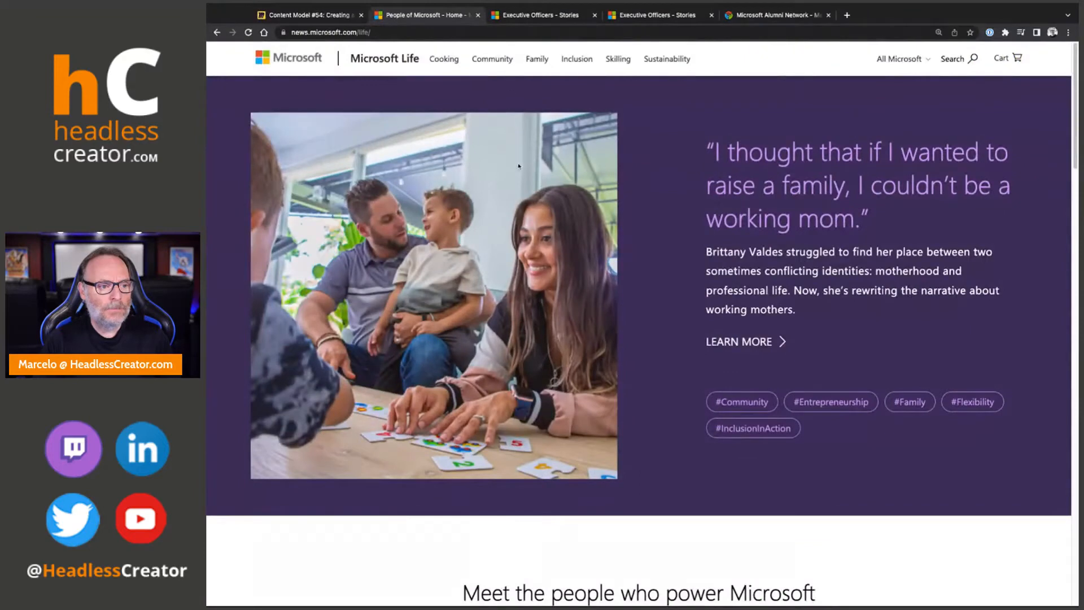
click(478, 15)
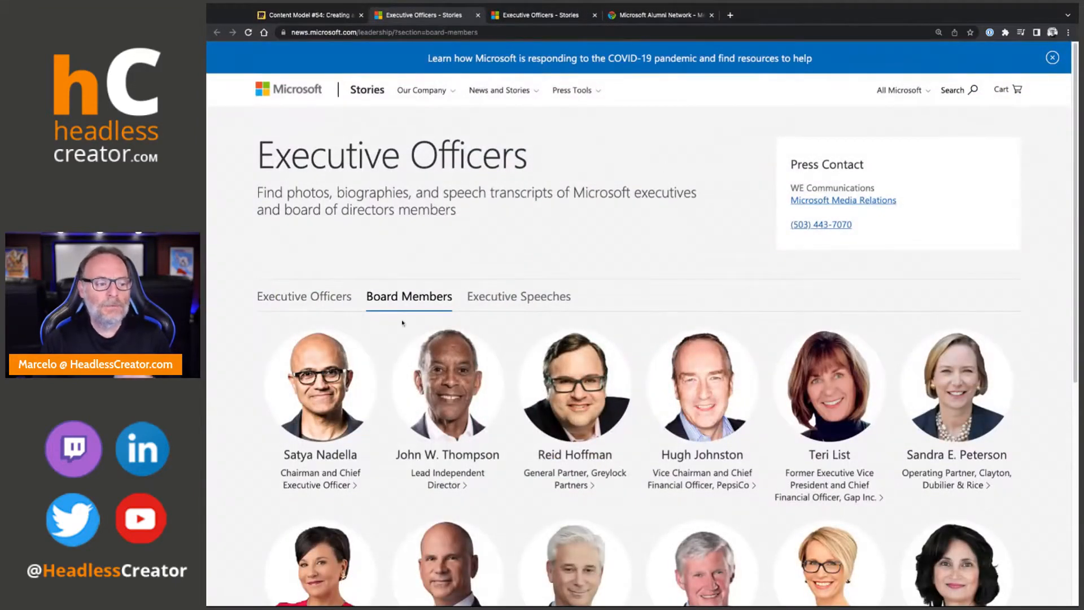
Show Executive Officers on the first leadership page and Board Members on the second, and examine the officers' listing
click(294, 304)
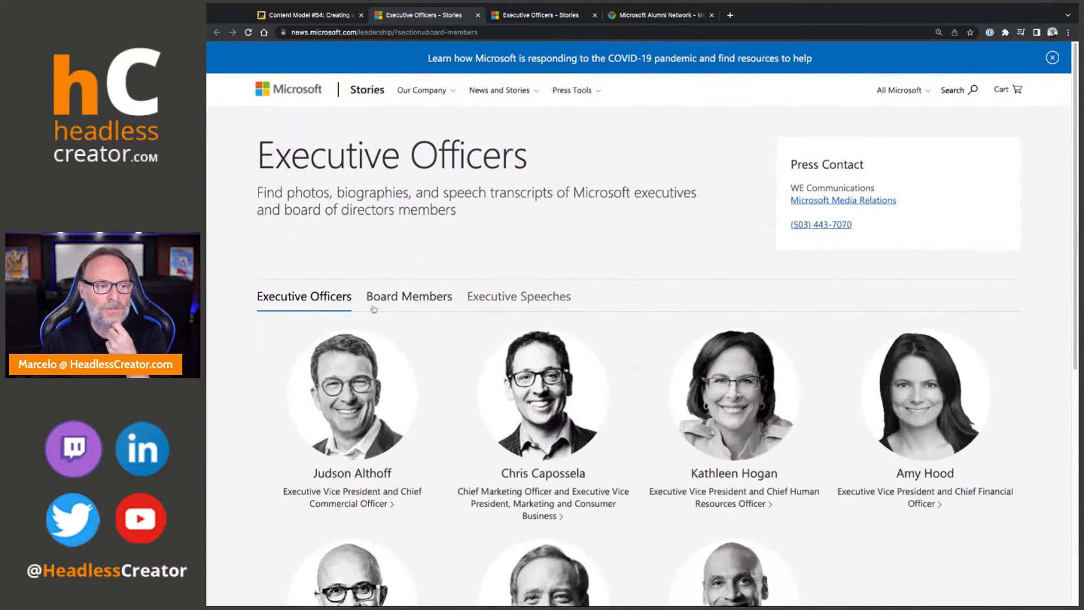
key(ctrl+Tab)
click(402, 300)
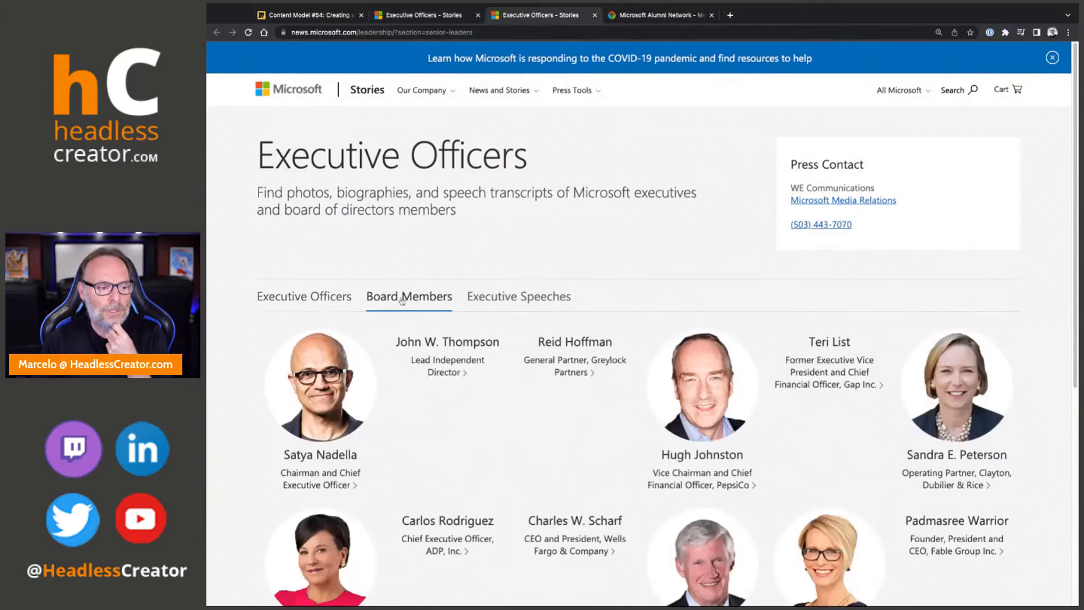
key(ctrl+shift+Tab)
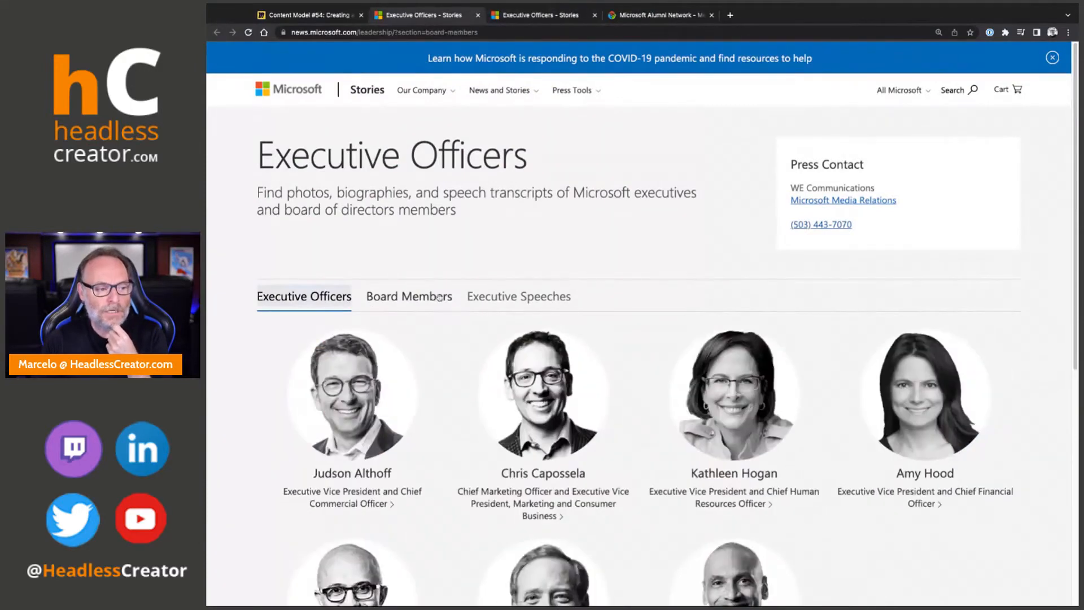
scroll(559, 265, down, 2)
scroll(560, 264, up, 2)
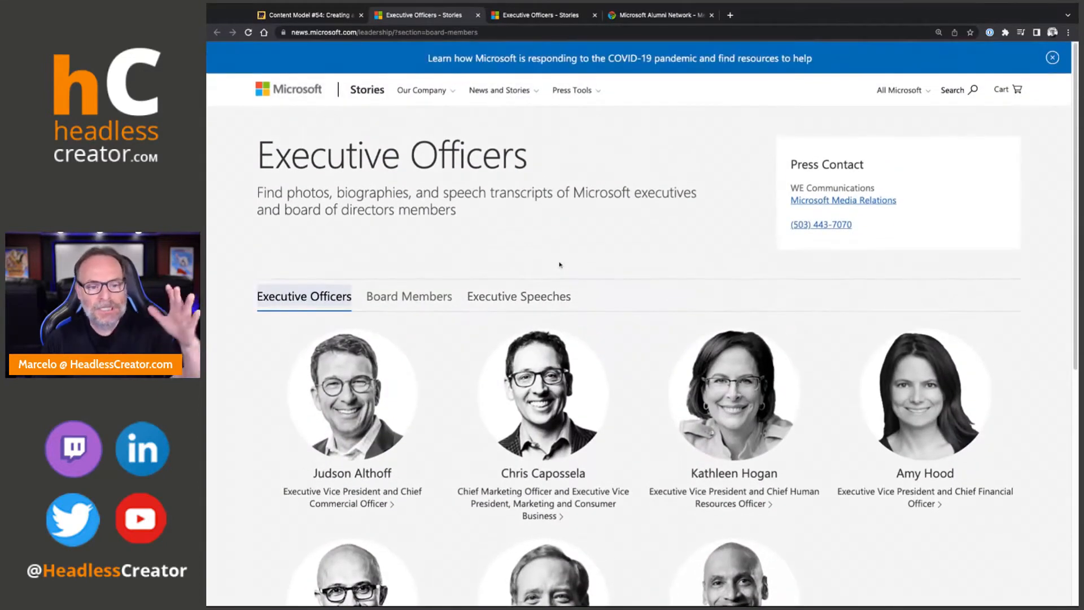
scroll(560, 264, down, 3)
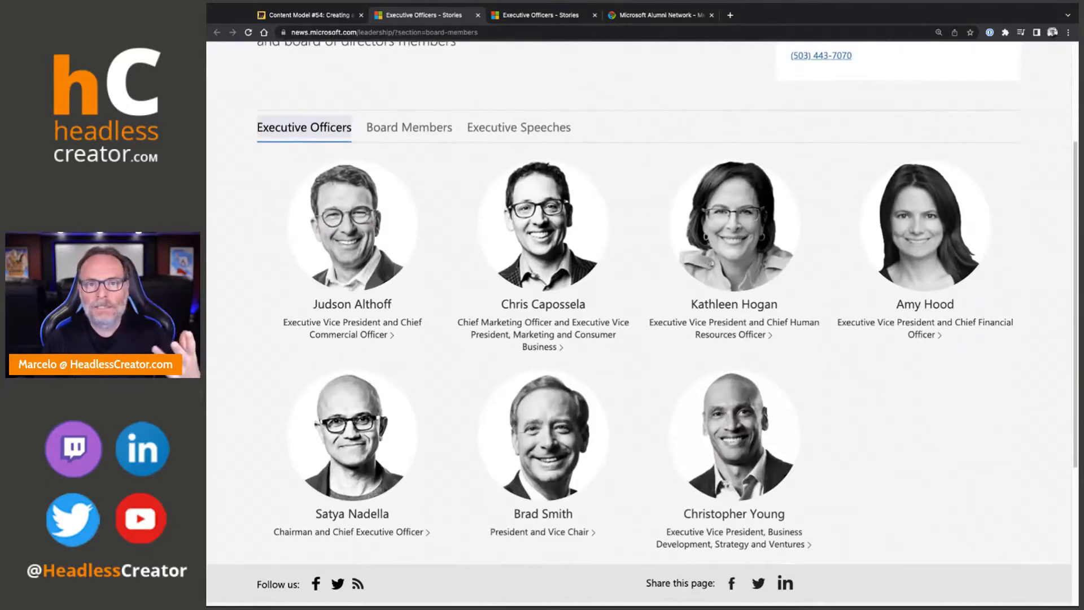
Switch to the Content Model #54 Miro board and show the Content Model Guide beside the whole Microsoft's Team (People) Page frame
click(323, 20)
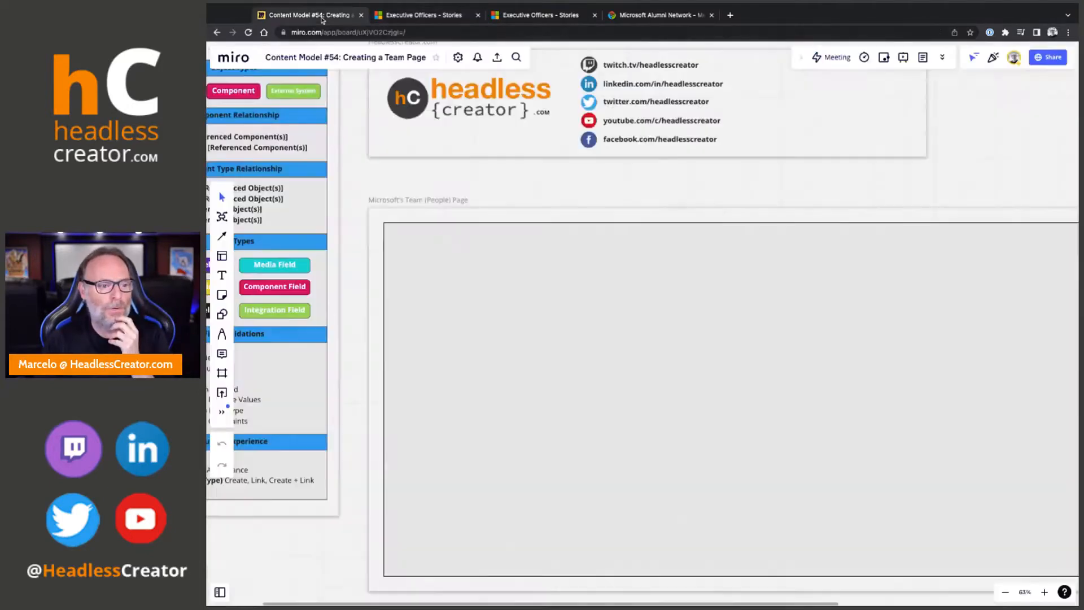
scroll(613, 269, up, 5)
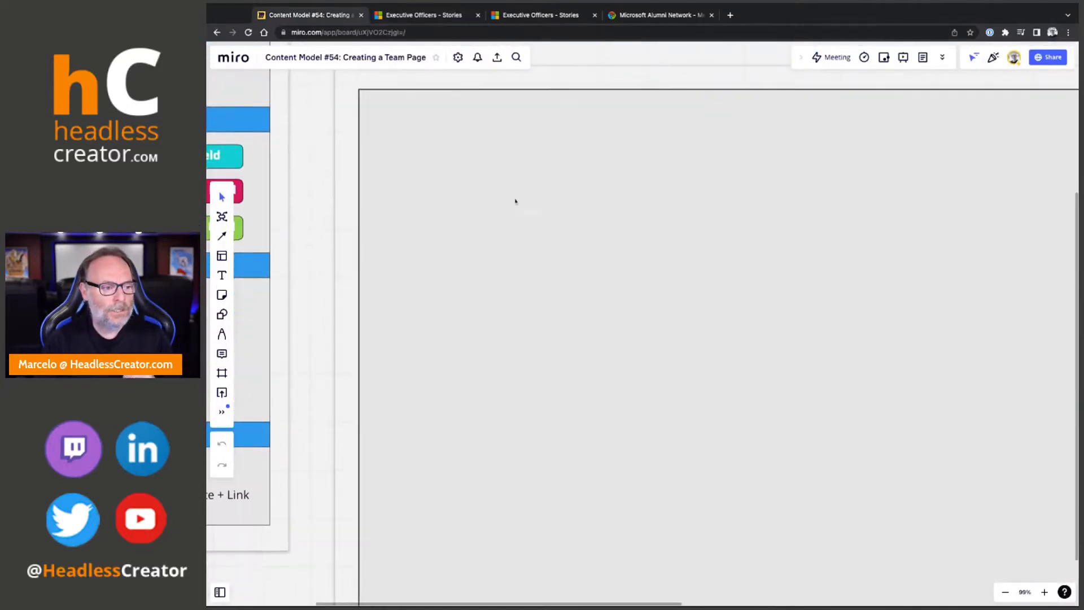
scroll(452, 280, down, 8)
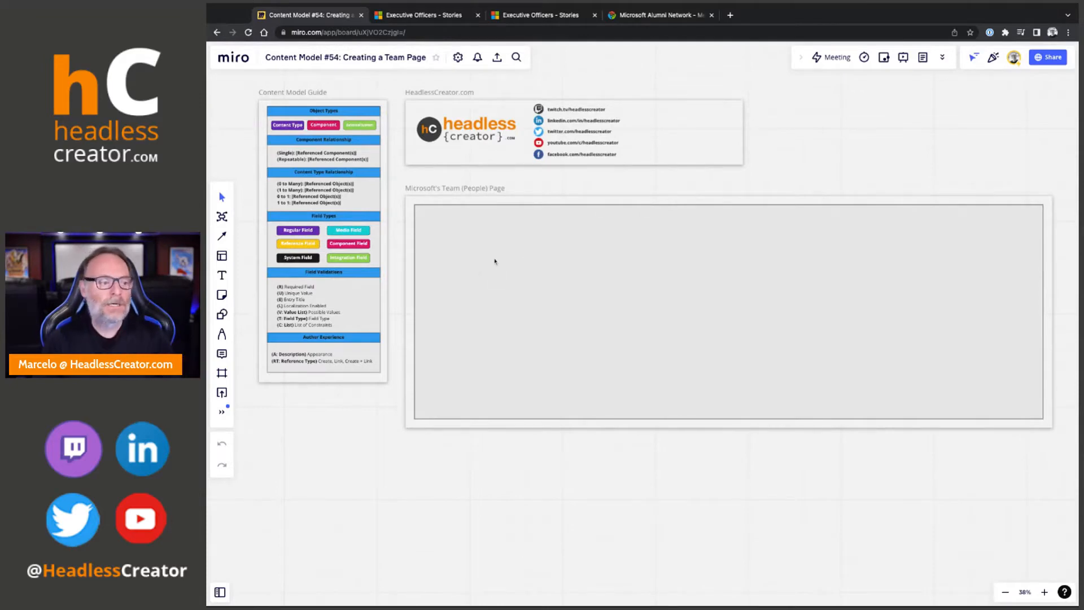
Place a mind map near the upper-left corner of the Microsoft's Team (People) Page frame, with a root node named People and an empty branch
scroll(280, 248, up, 5)
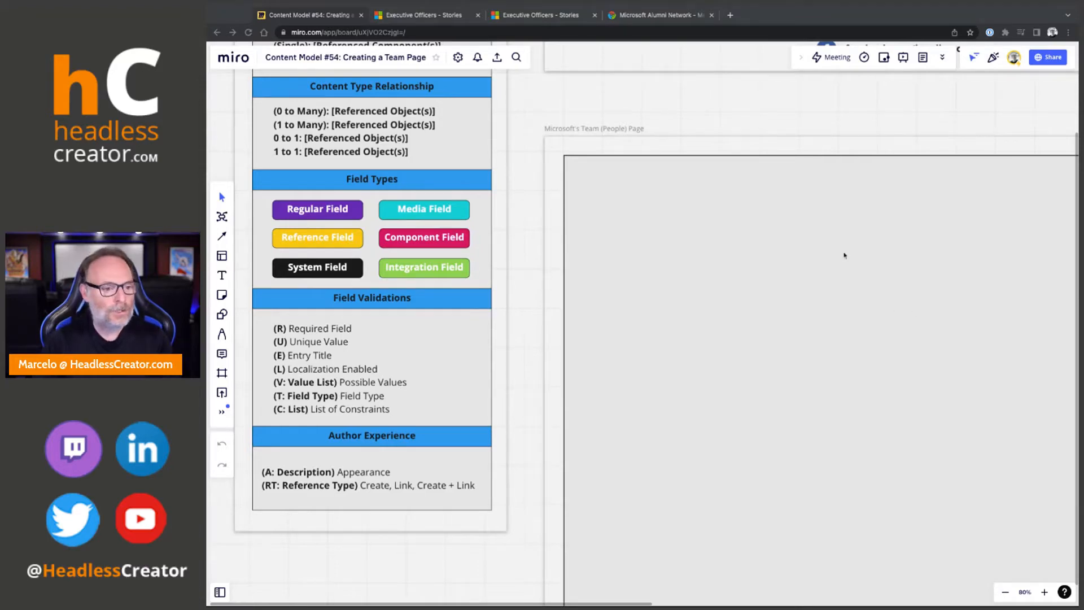
click(222, 216)
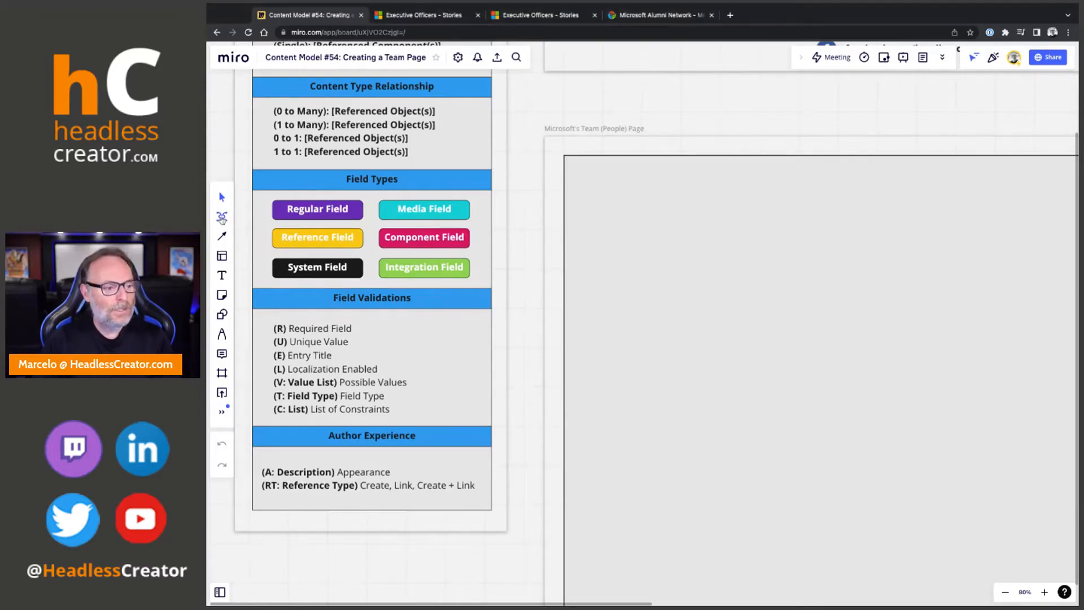
click(633, 220)
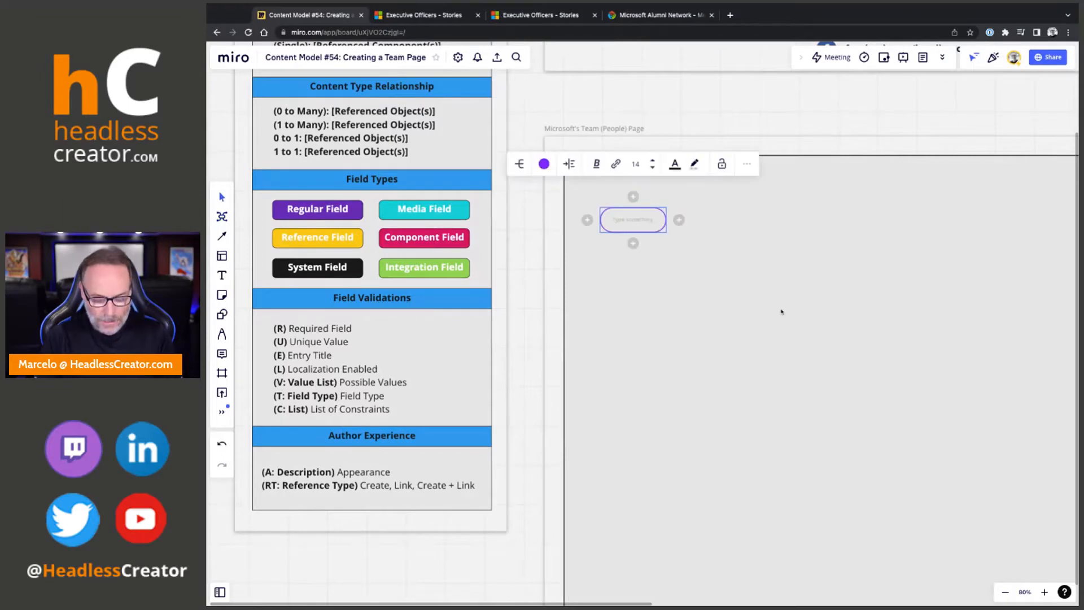
text(People)
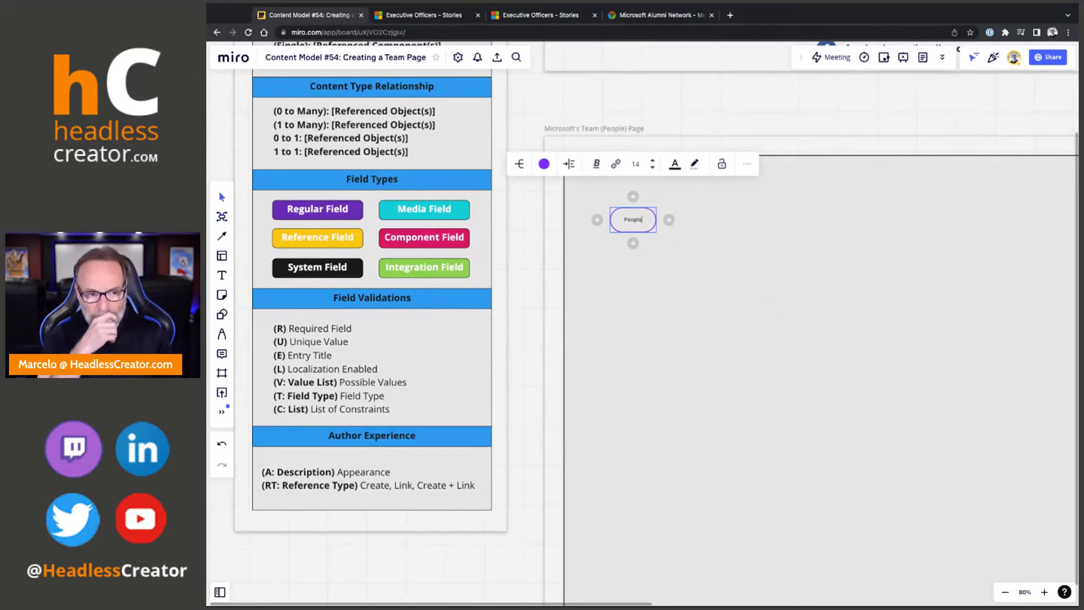
key(Tab)
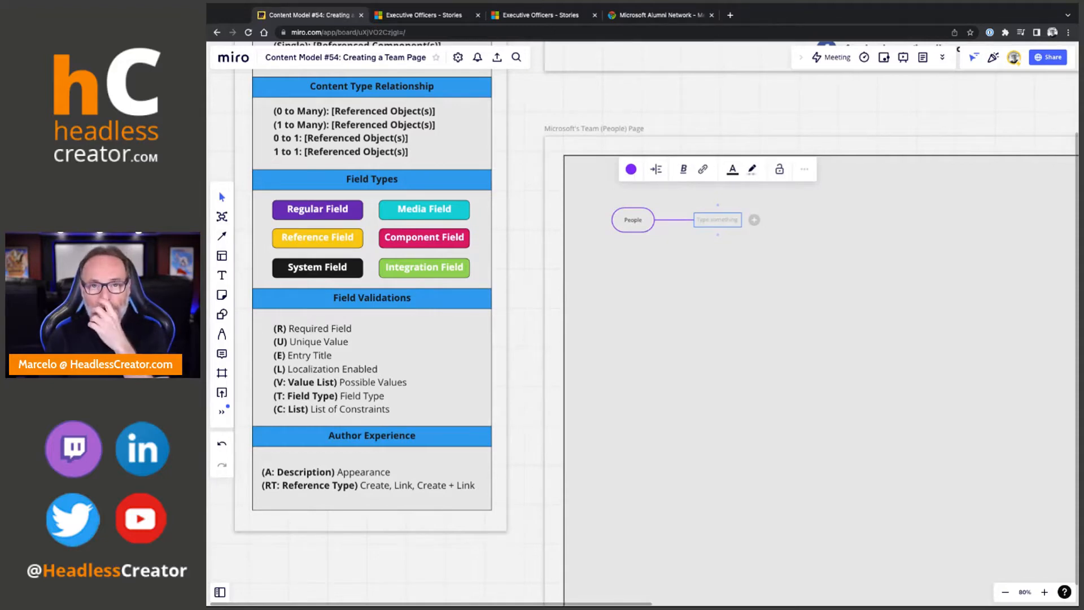
Rename the mind map's root node to Person
click(637, 221)
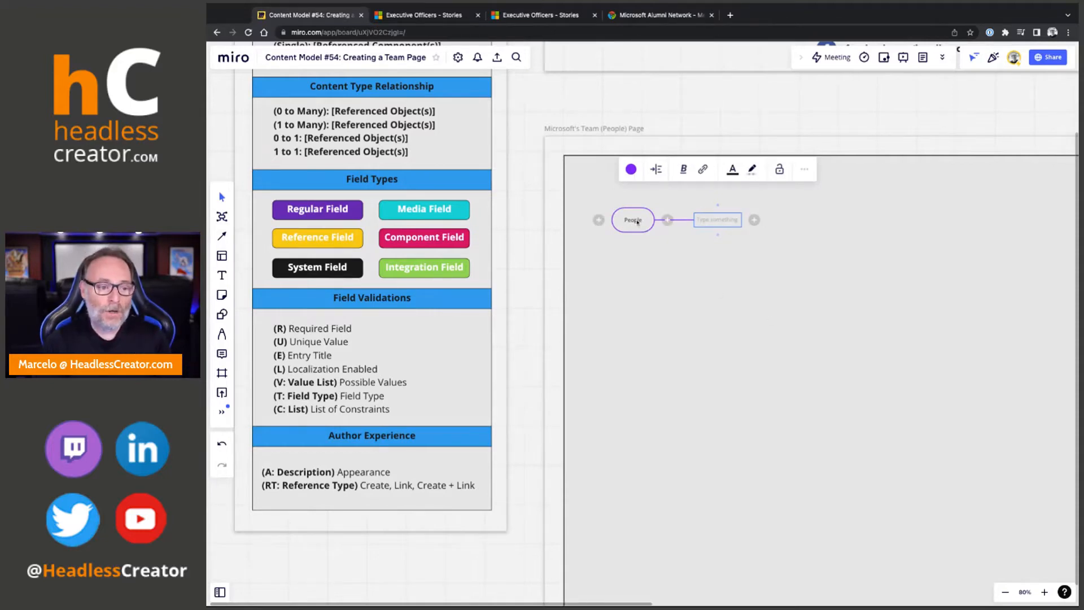
double_click(637, 221)
text(Person)
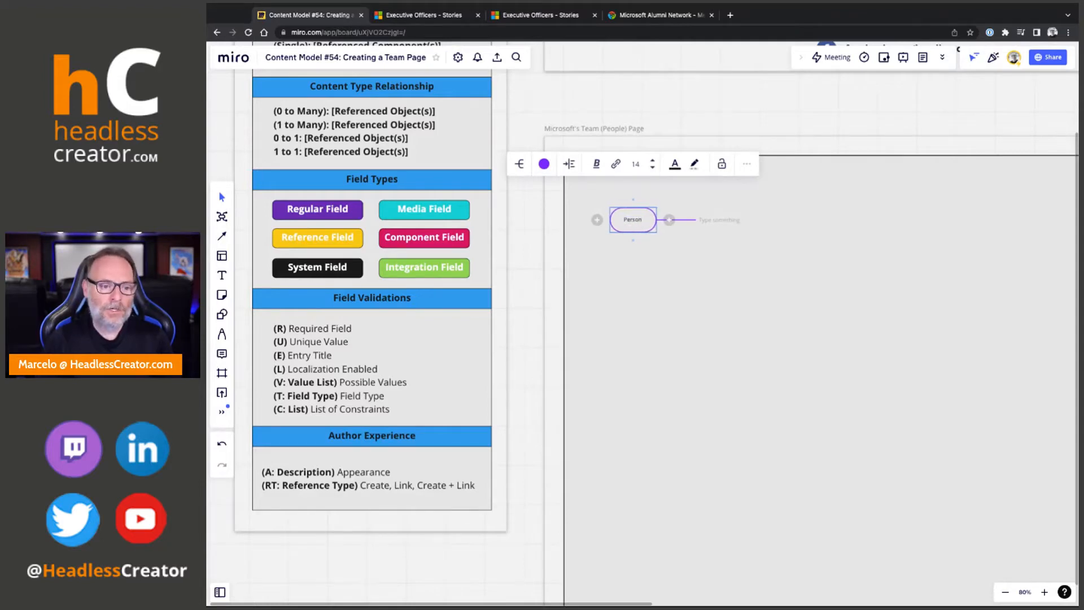
Label the Person node's first branch First Name and add a sibling branch named Last Name
click(715, 223)
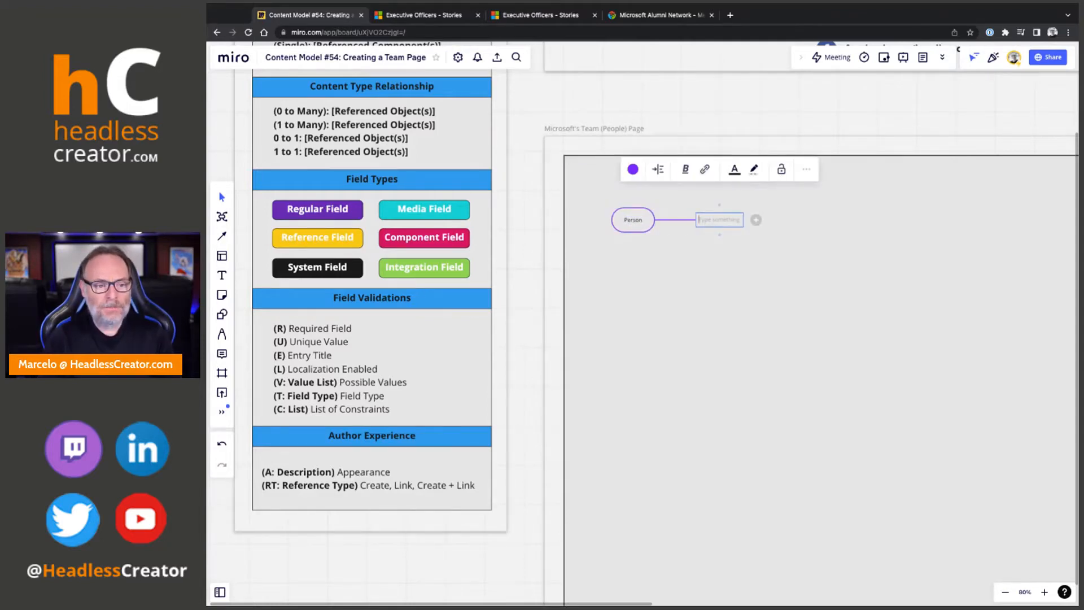
text(First Name)
key(Return)
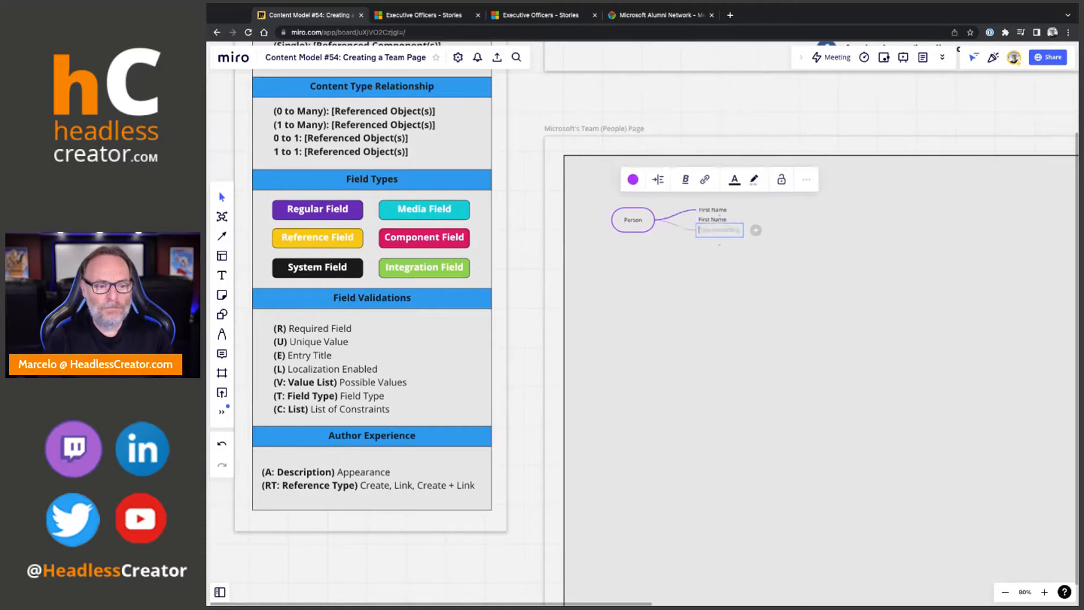
text(Last Name)
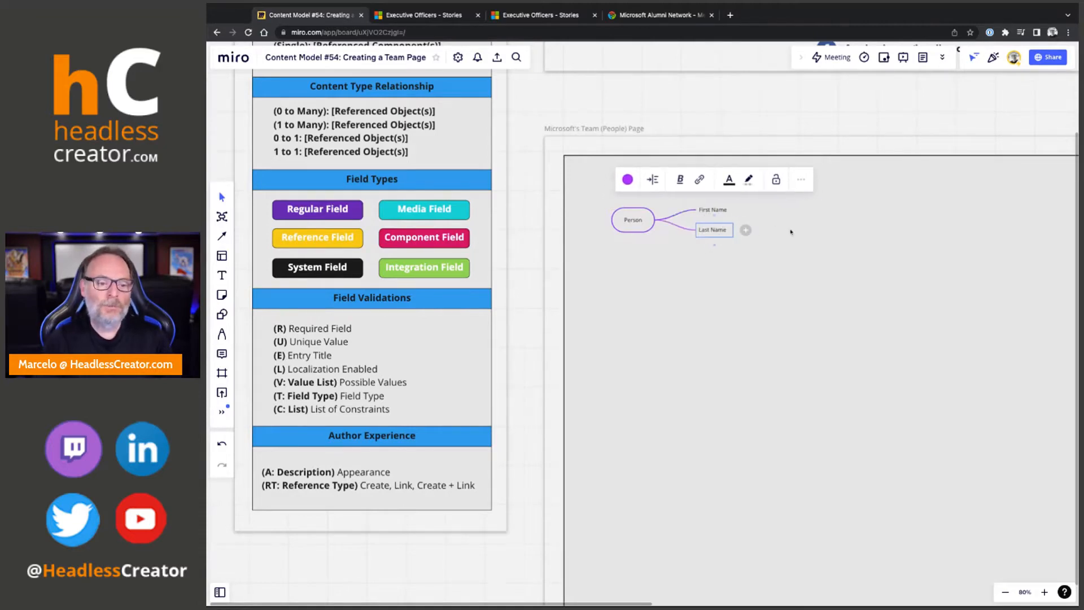
click(791, 231)
Shift the Person mind map slightly within the frame and make its branches purple
click(618, 239)
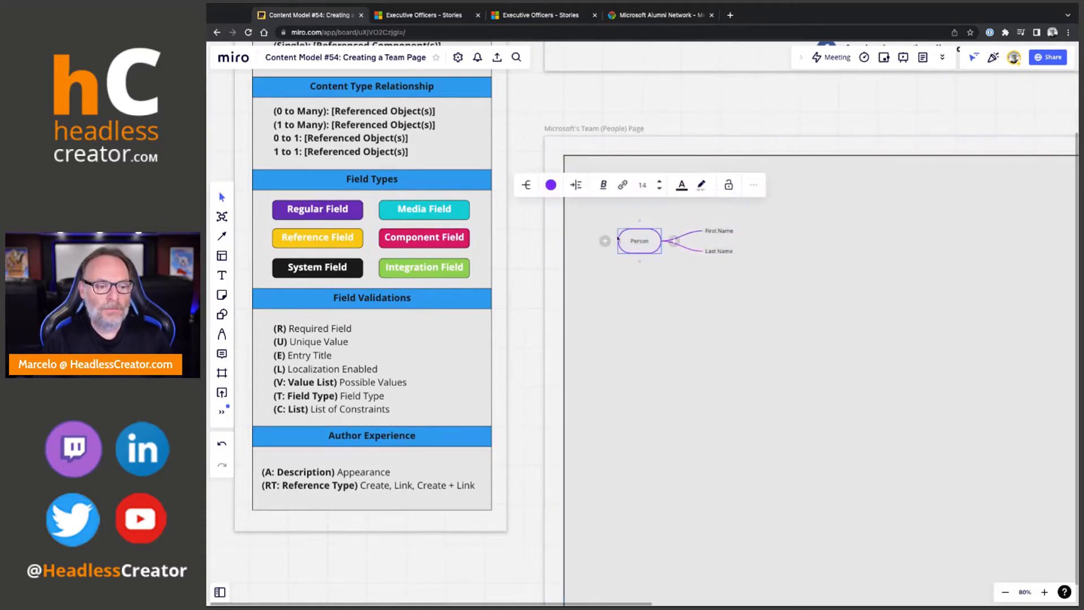
click(551, 186)
scroll(744, 261, up, 5)
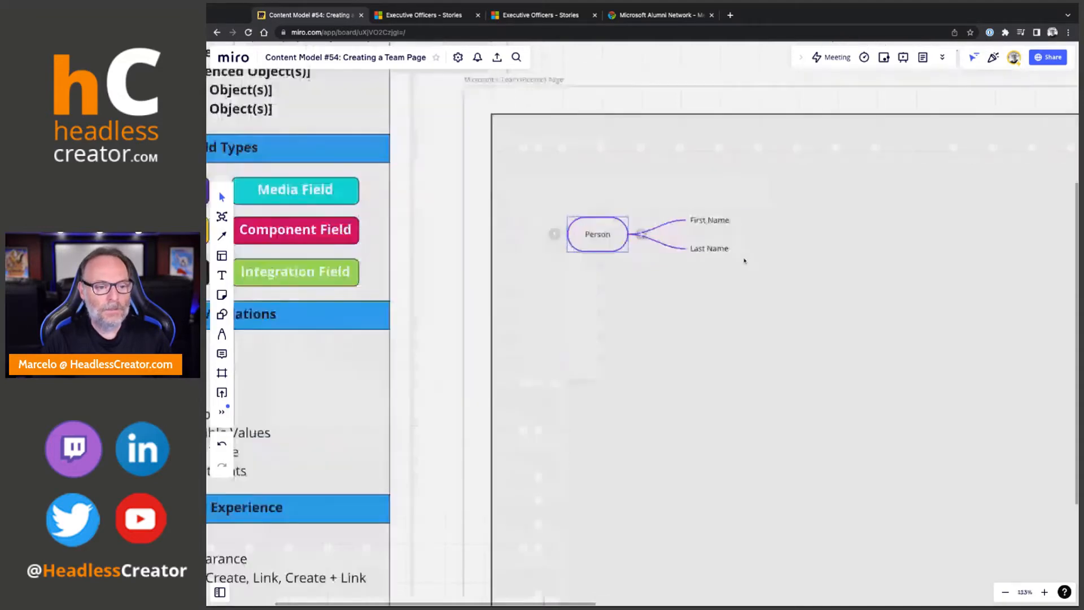
scroll(744, 260, up, 1)
scroll(760, 300, right, 1)
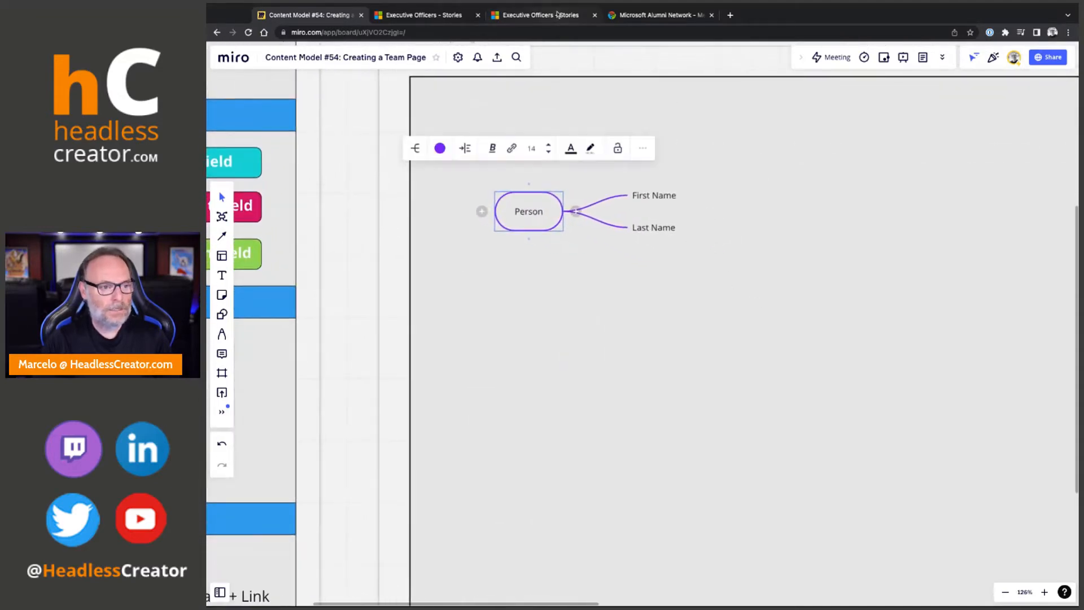
Switch to the Executive Officers page, open the first officer's profile and examine the biography, job title and social links
click(557, 15)
click(429, 16)
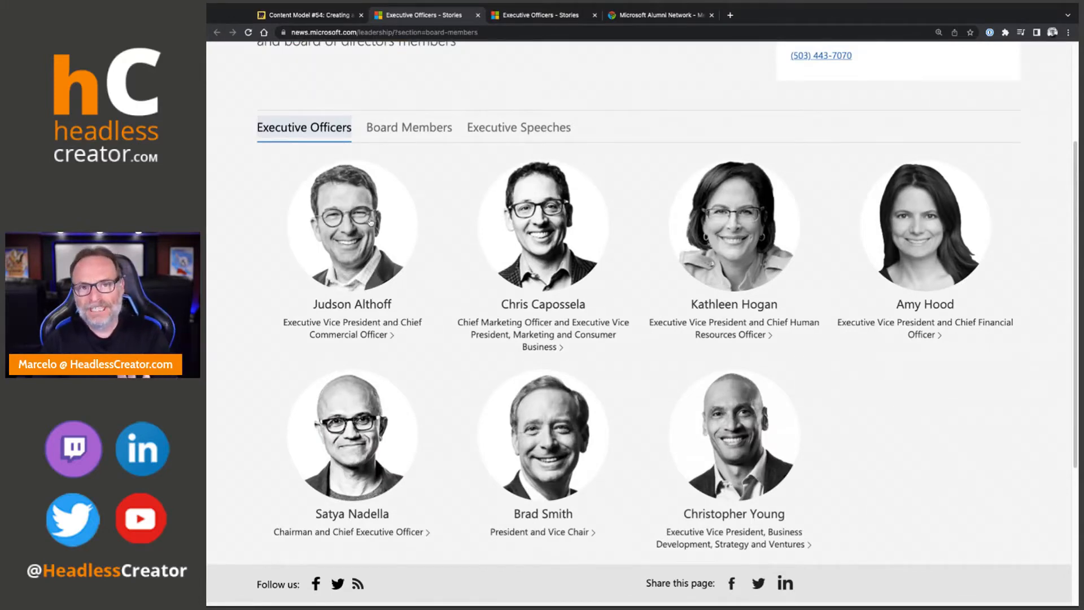
click(350, 237)
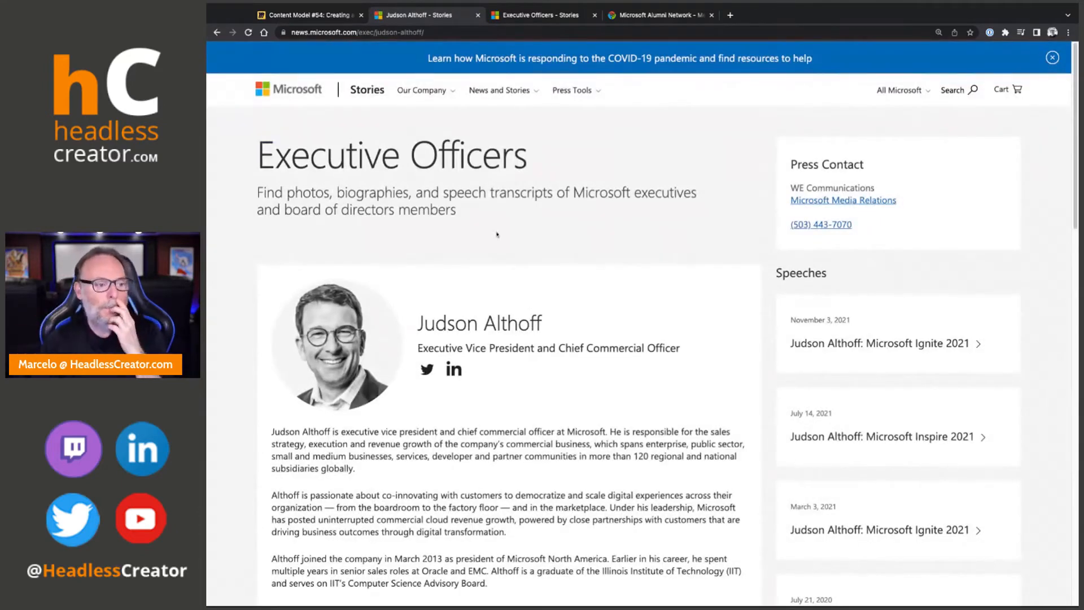
scroll(497, 234, down, 5)
drag(390, 261, 372, 428)
click(551, 434)
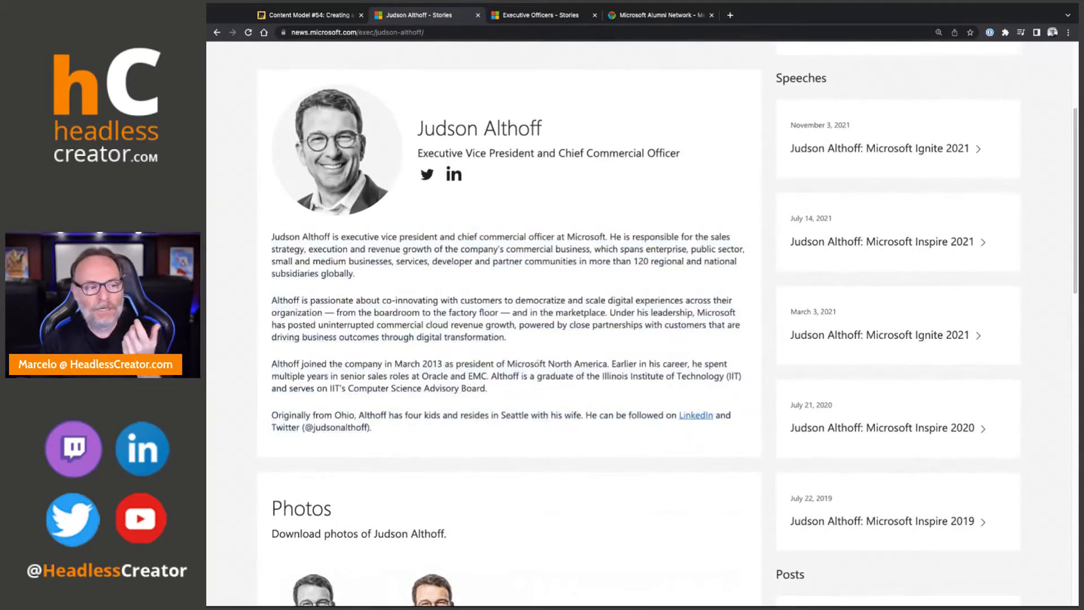
drag(418, 153, 671, 154)
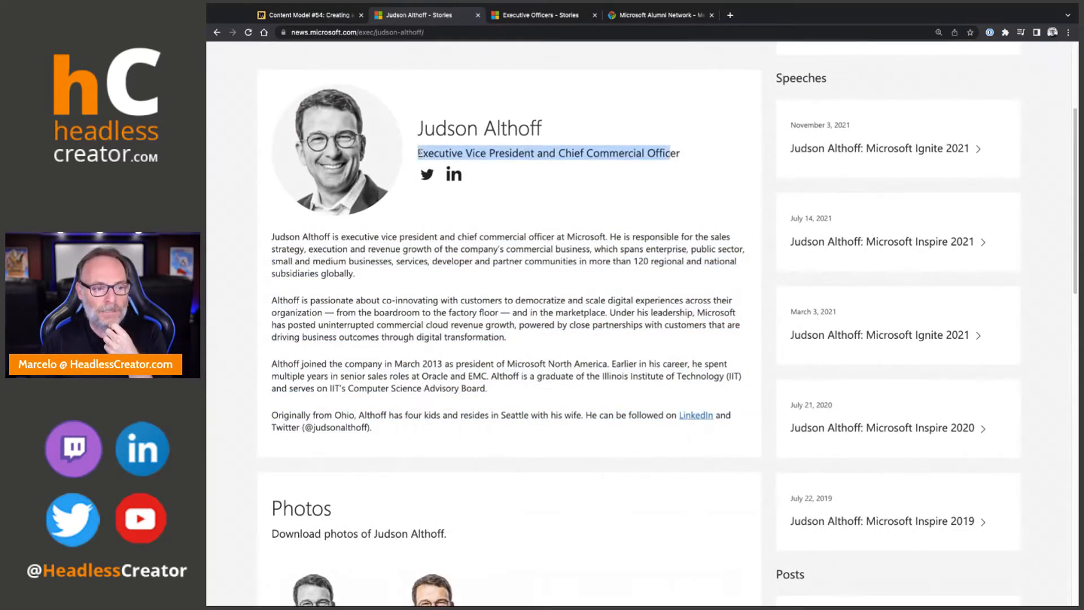
click(606, 173)
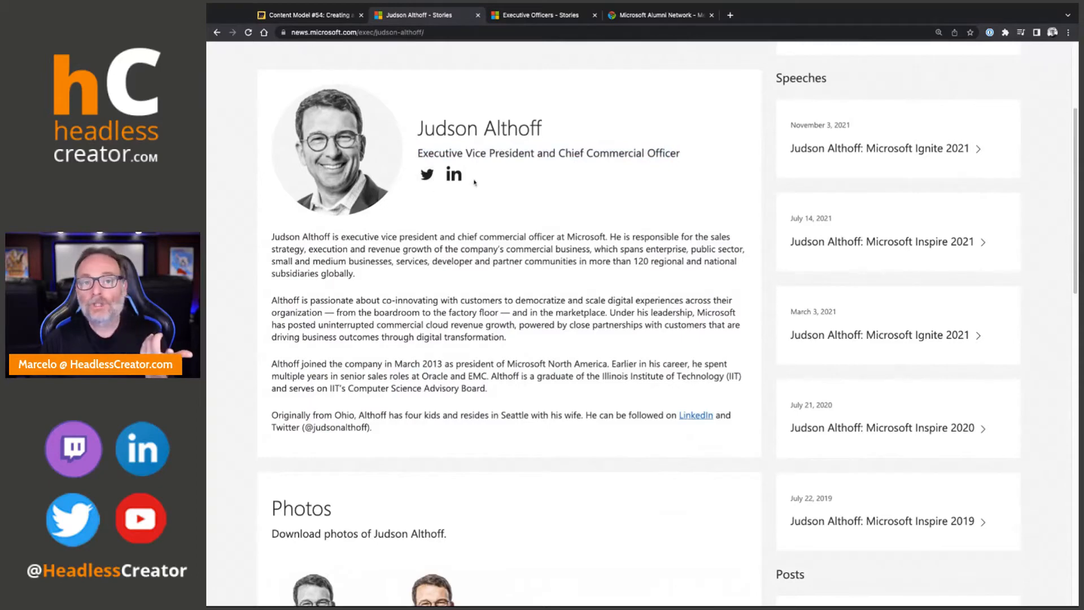
Review the profile page's press contact, speeches, downloadable photos and posts, and recheck the officer's title
scroll(947, 308, up, 3)
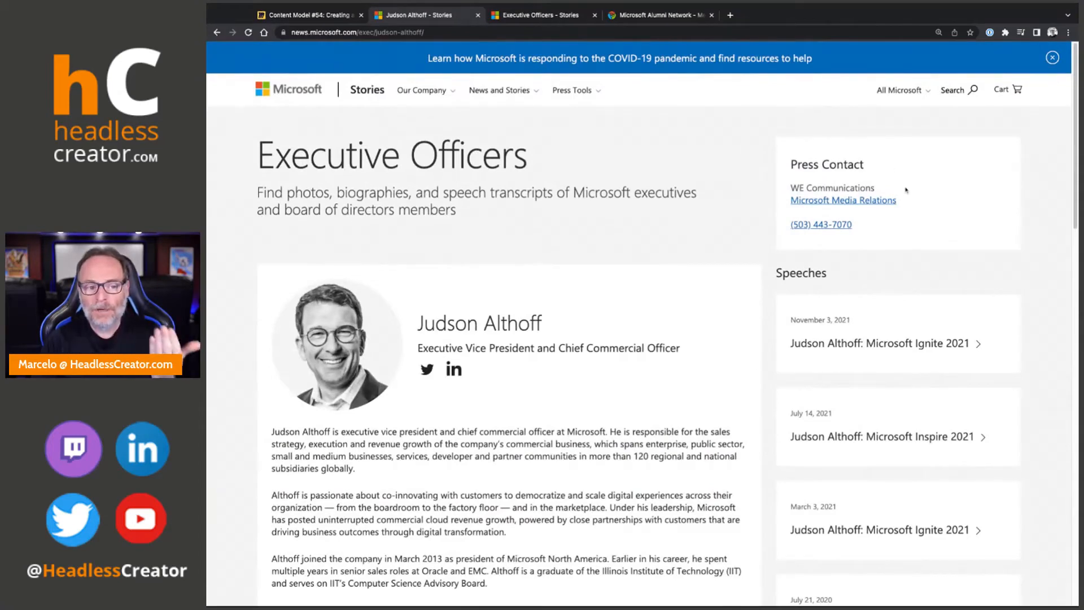
scroll(938, 246, down, 3)
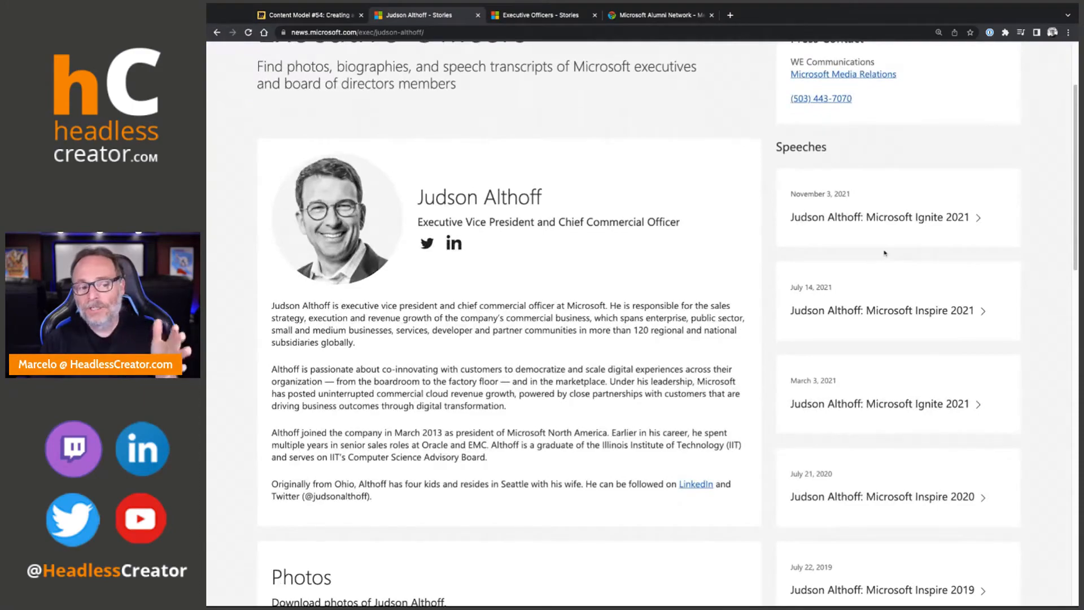
scroll(886, 253, down, 2)
scroll(888, 254, down, 5)
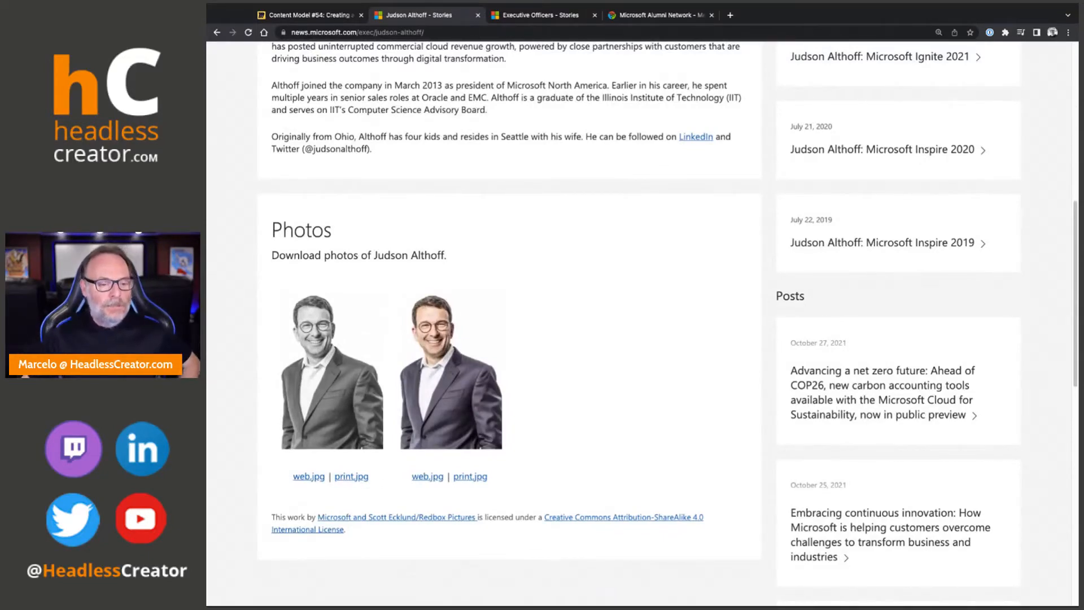
scroll(467, 434, up, 7)
scroll(467, 433, up, 2)
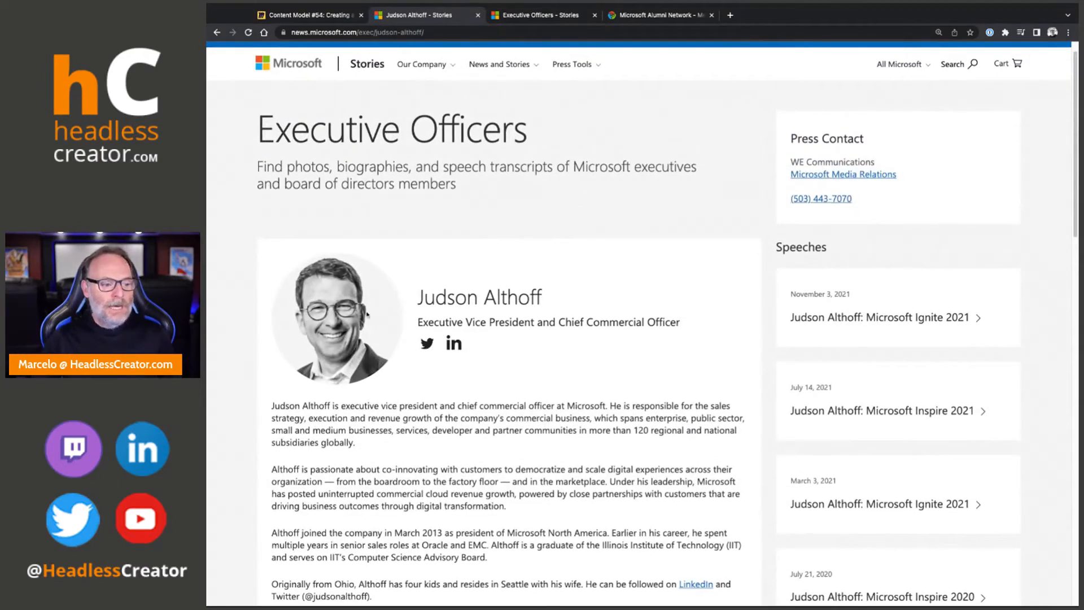
scroll(347, 229, down, 2)
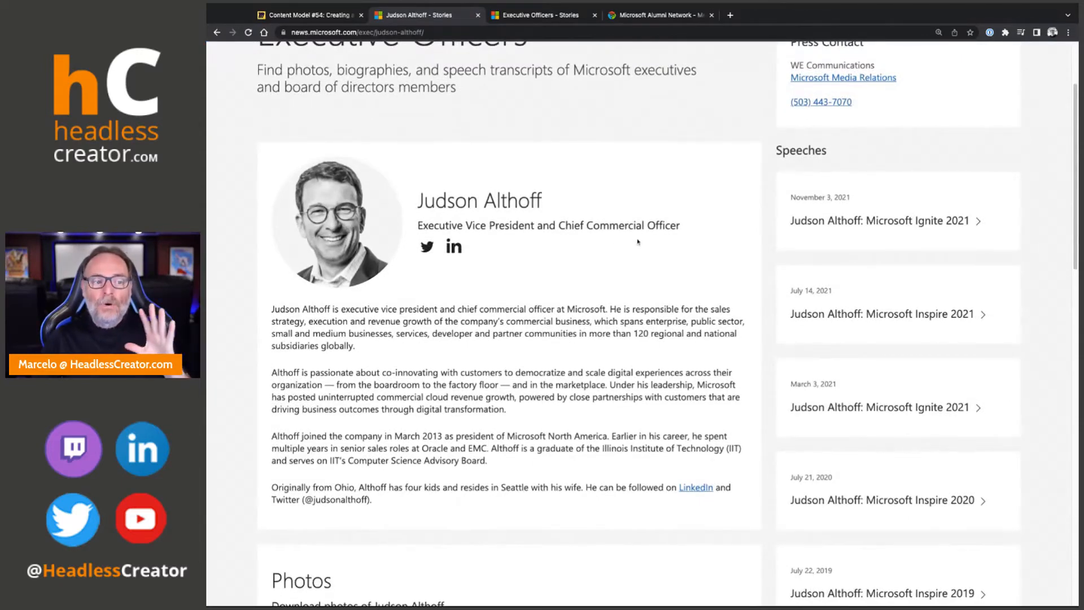
scroll(638, 242, up, 3)
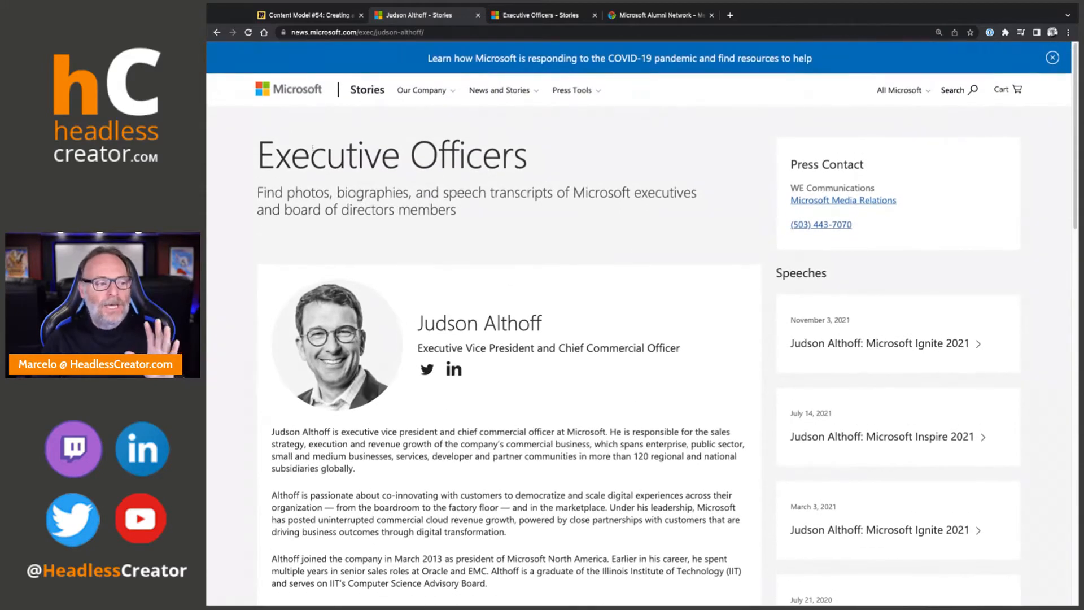
scroll(280, 269, down, 4)
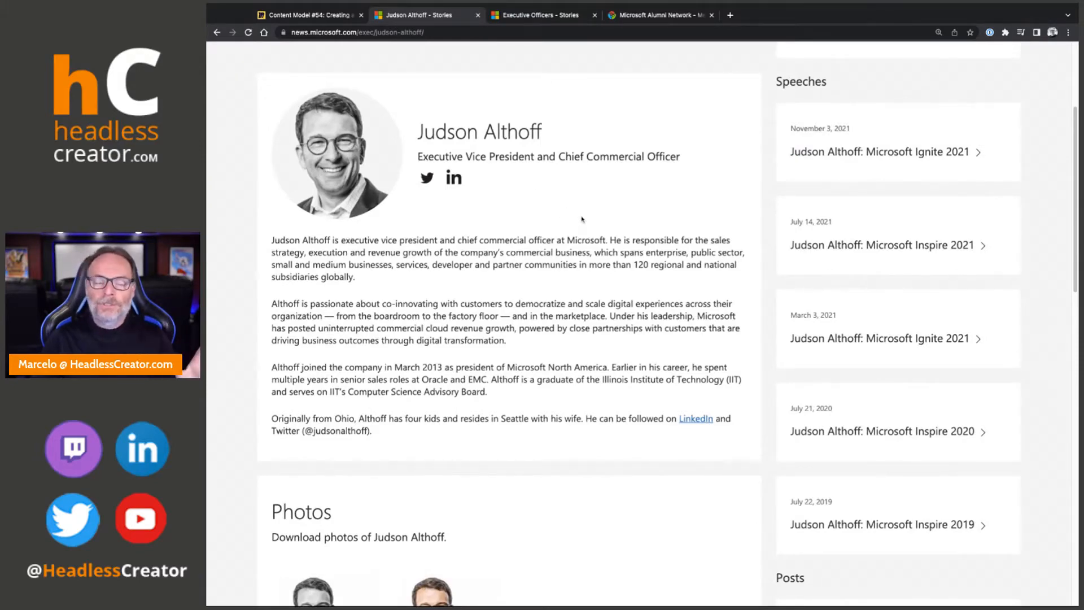
scroll(536, 241, up, 1)
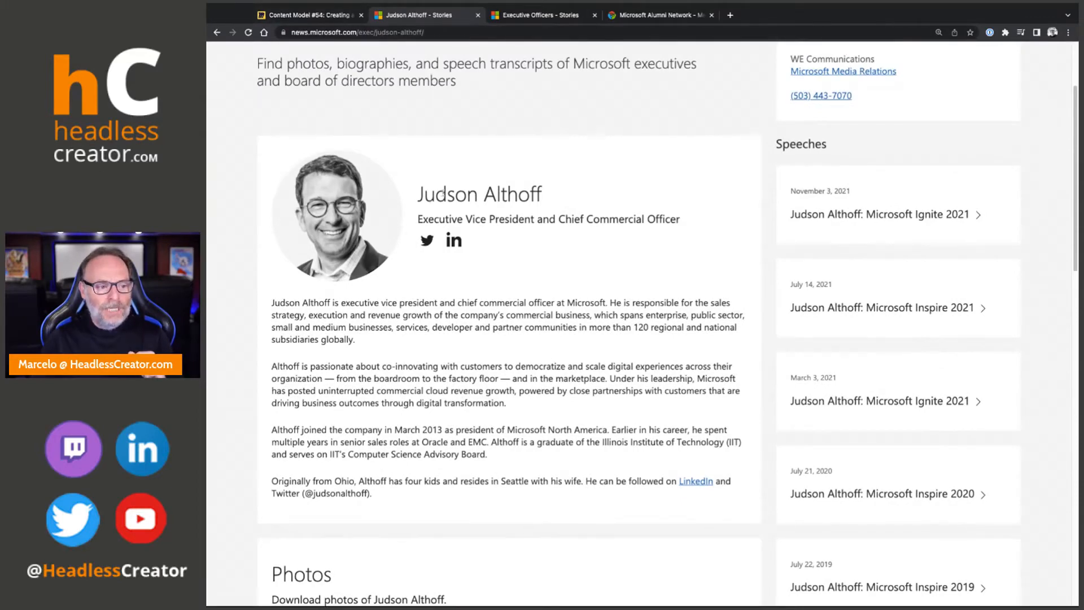
drag(425, 216, 699, 229)
Return to the Miro board and add Title, Bio Long and Bio Short branches below Last Name in the Person mind map
click(320, 14)
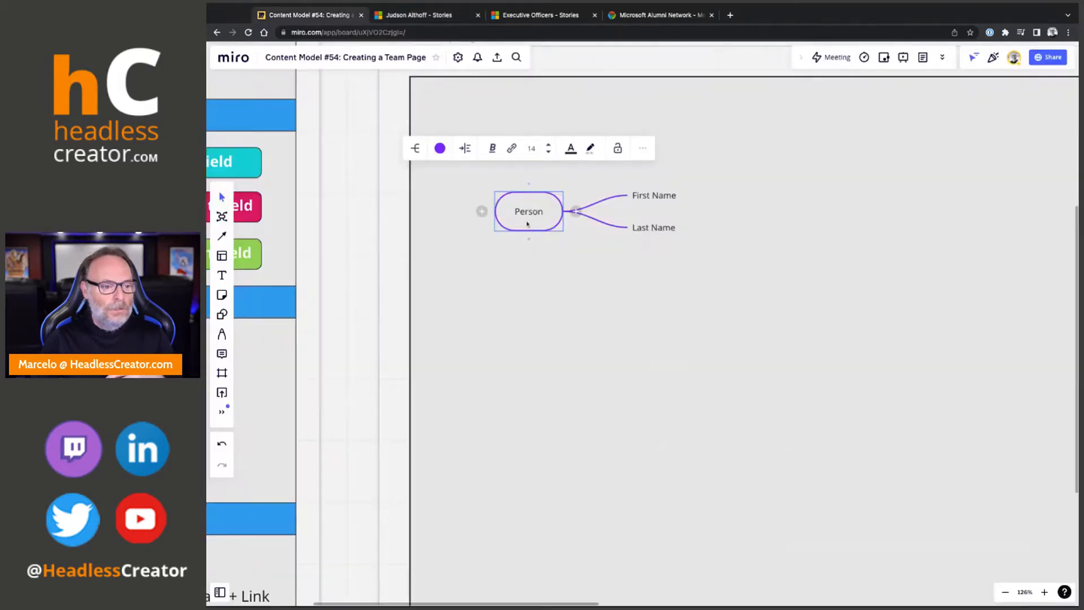
click(658, 229)
key(Return)
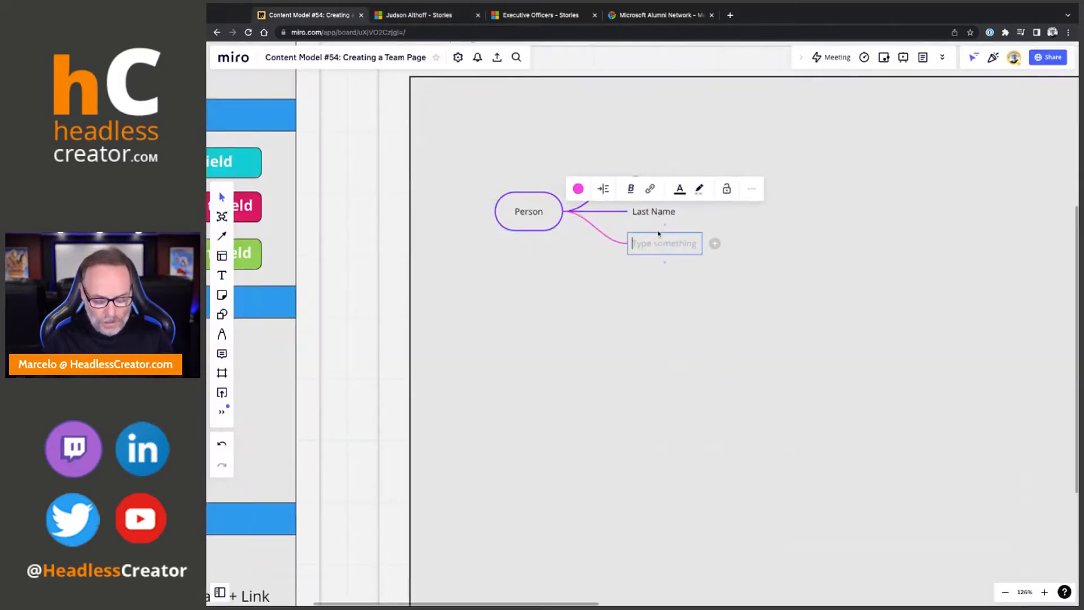
text(Title)
key(Return)
text(Bio)
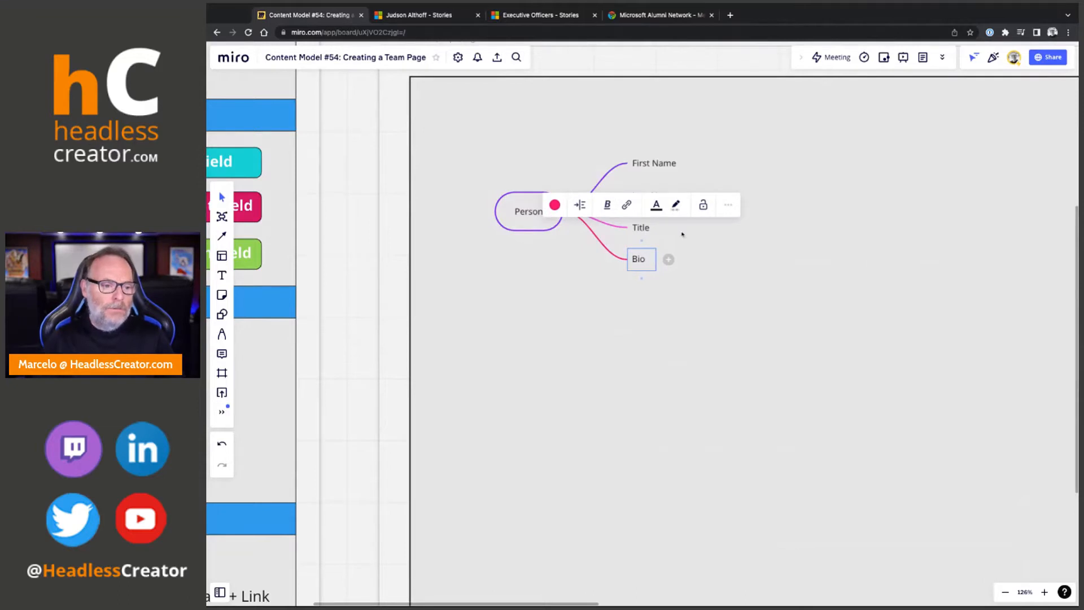
text( Long)
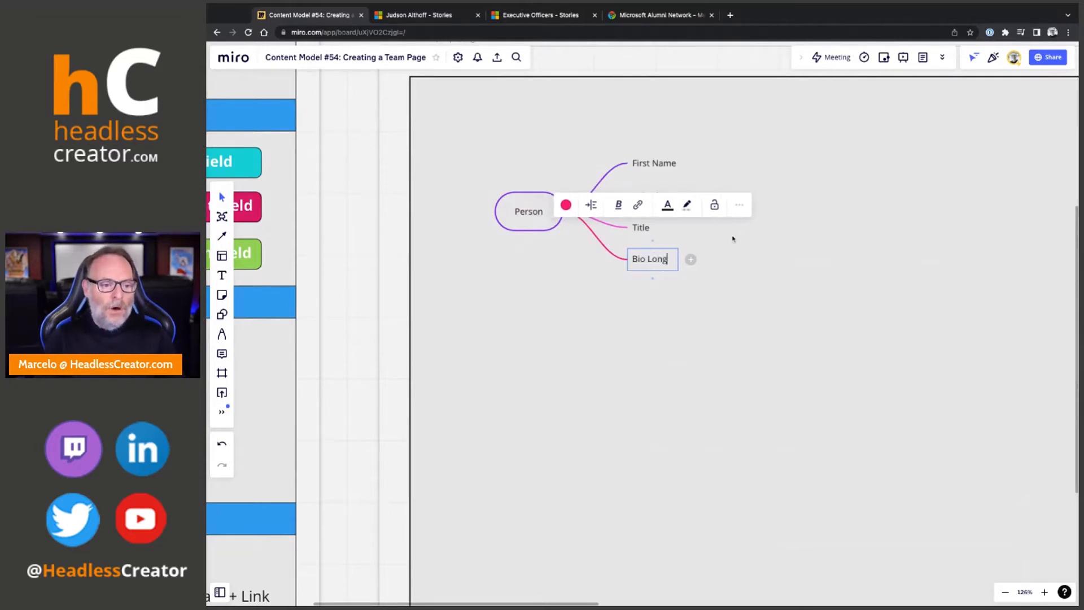
key(Return)
text(Bio Short)
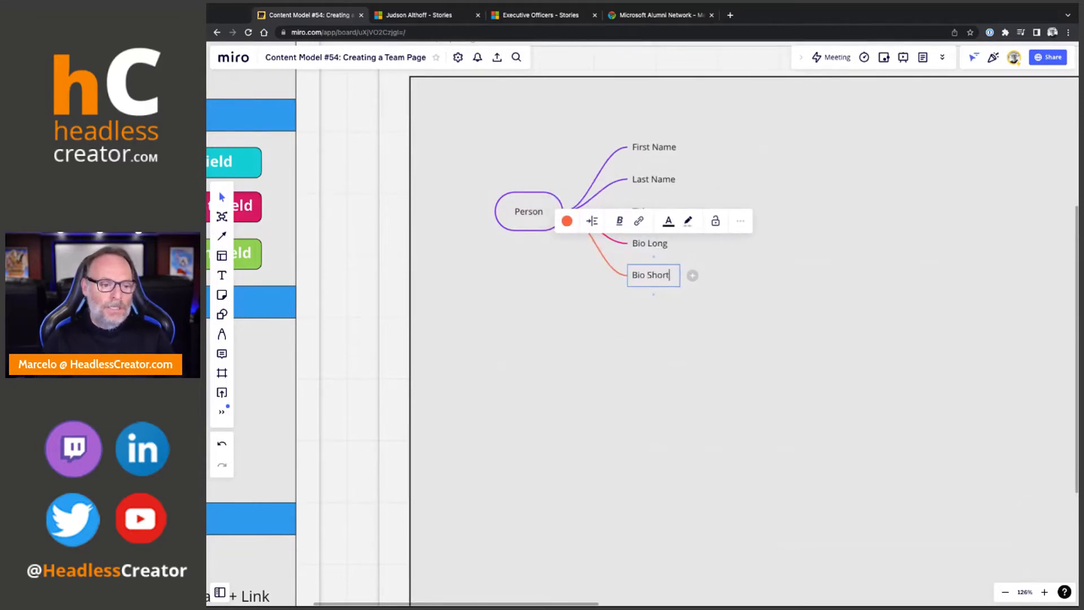
Recolor the Person node and all its branches in the same purple
click(567, 222)
click(515, 195)
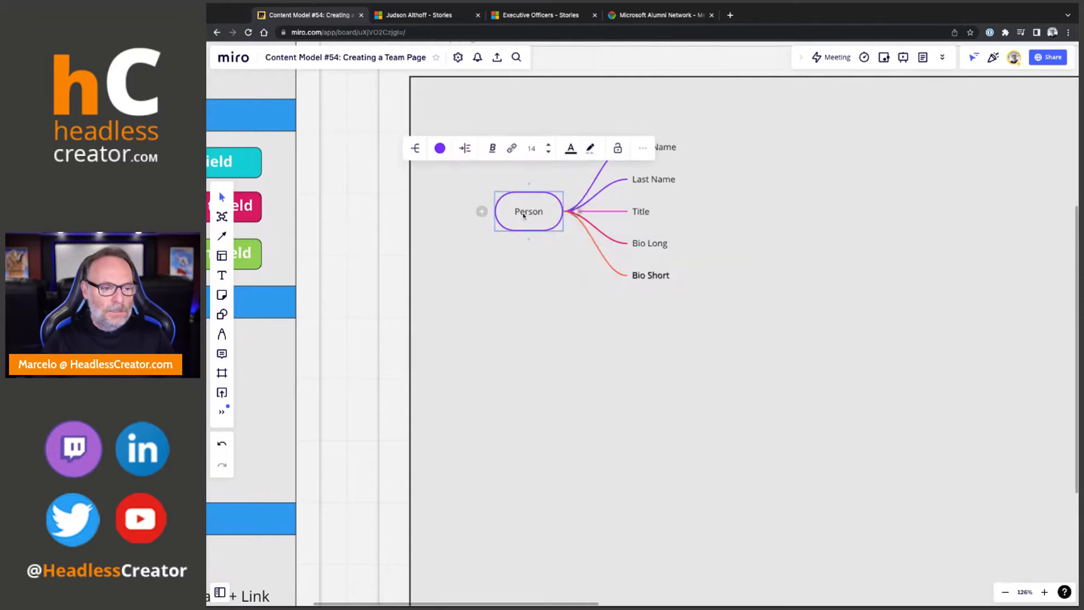
click(441, 149)
click(411, 195)
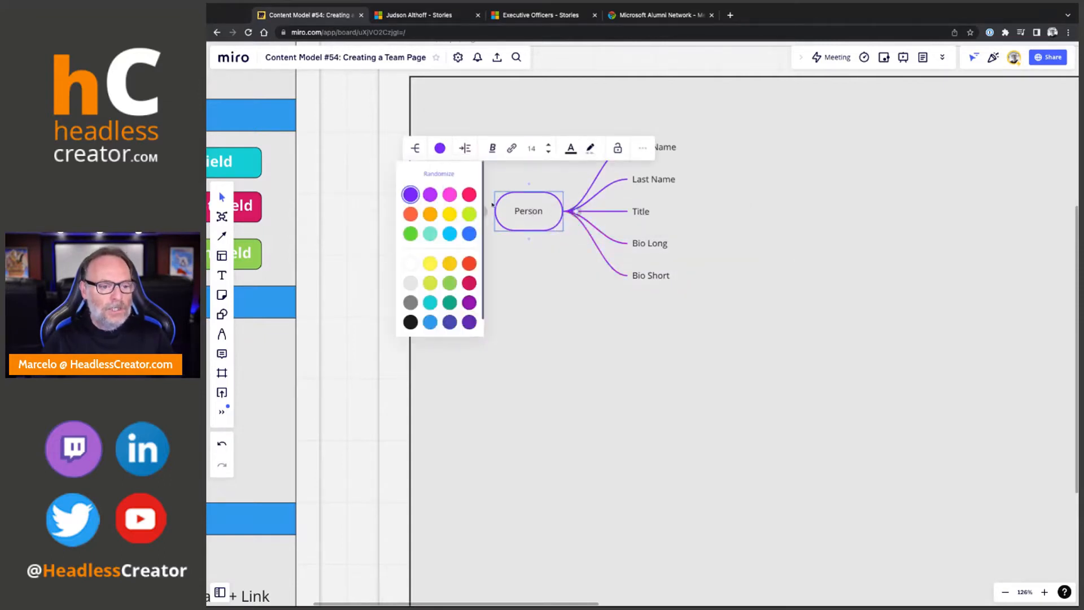
Add the rich-text type to the long biography branch so its label reads "Bio Long (T: RTF)"
click(635, 245)
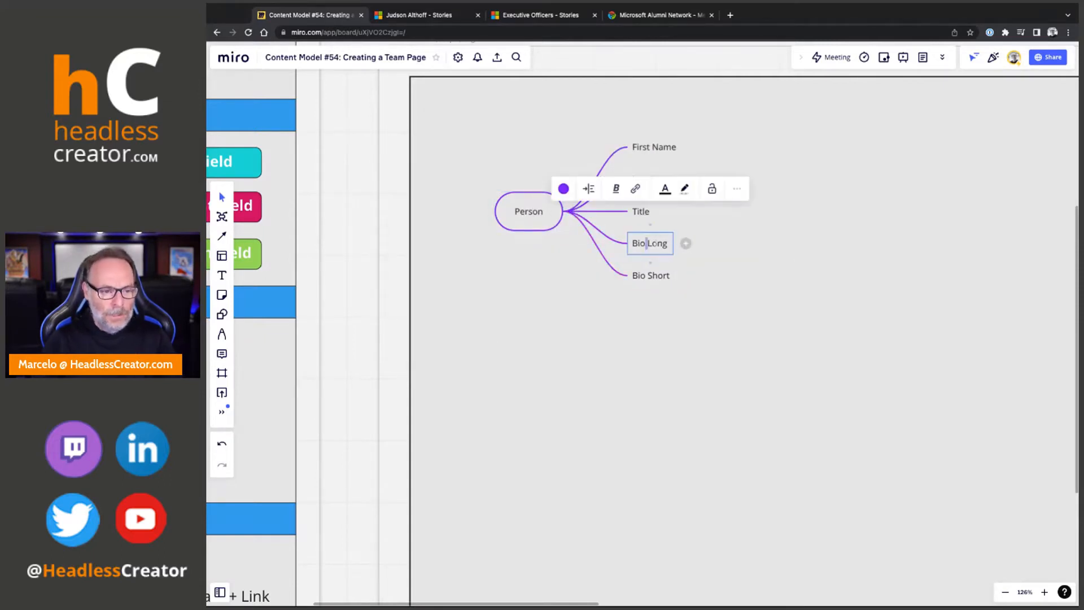
key(Right)
key(Right)
key(Right)
text((T: RT)
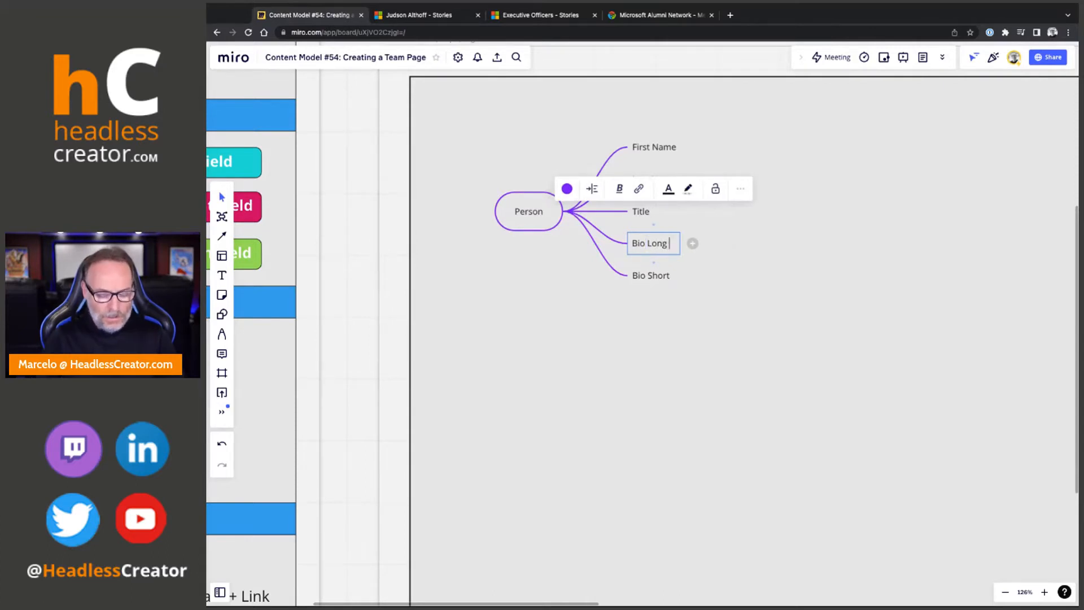
text(F))
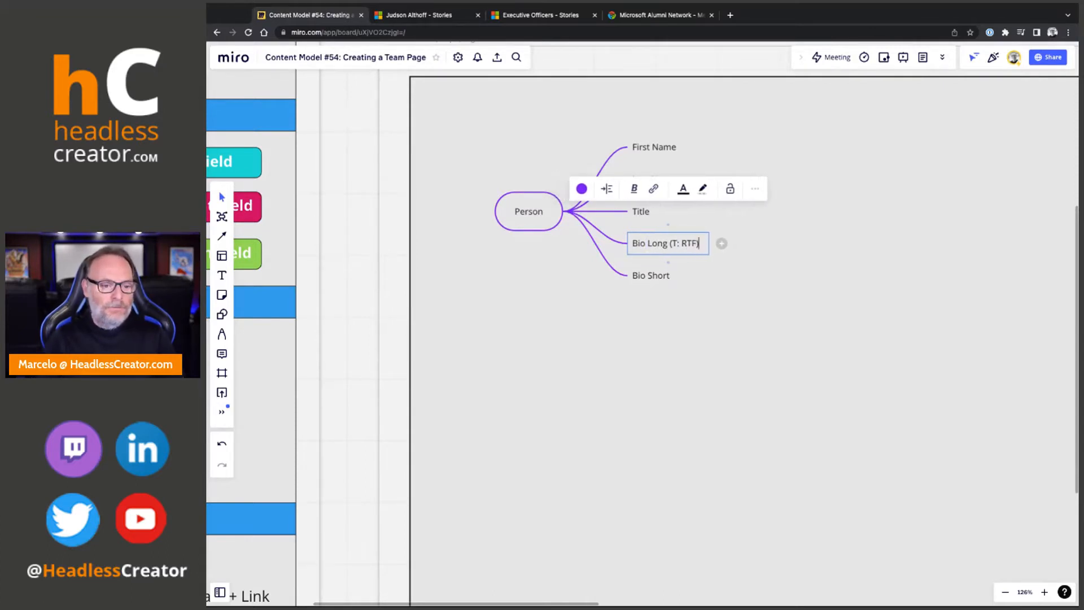
Add the same type to the short biography branch so its label reads "Bio Short (T: RTF)"
click(656, 275)
click(656, 275)
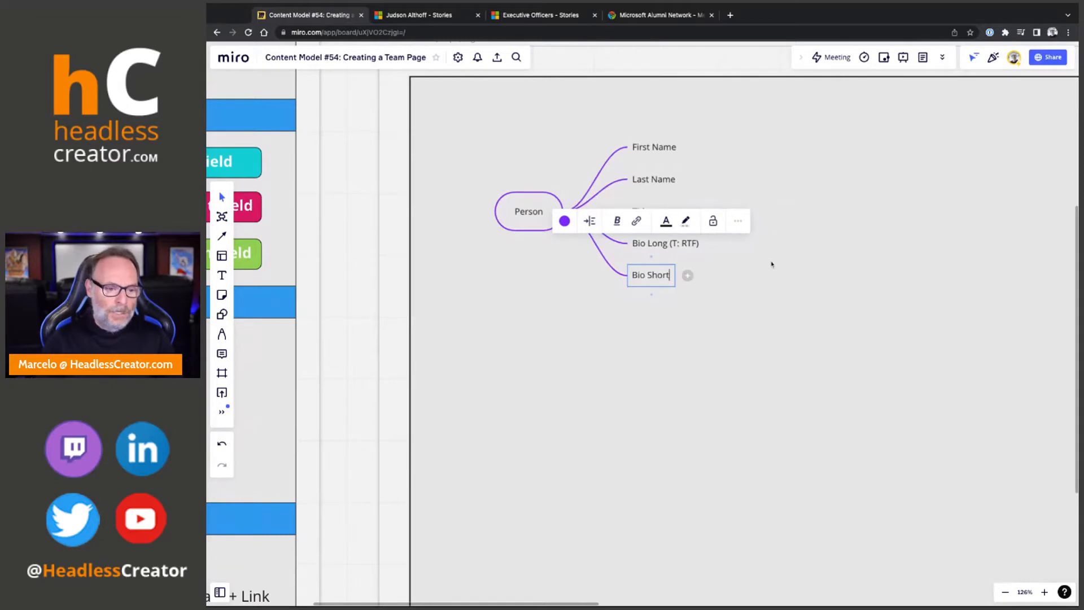
text((T: )
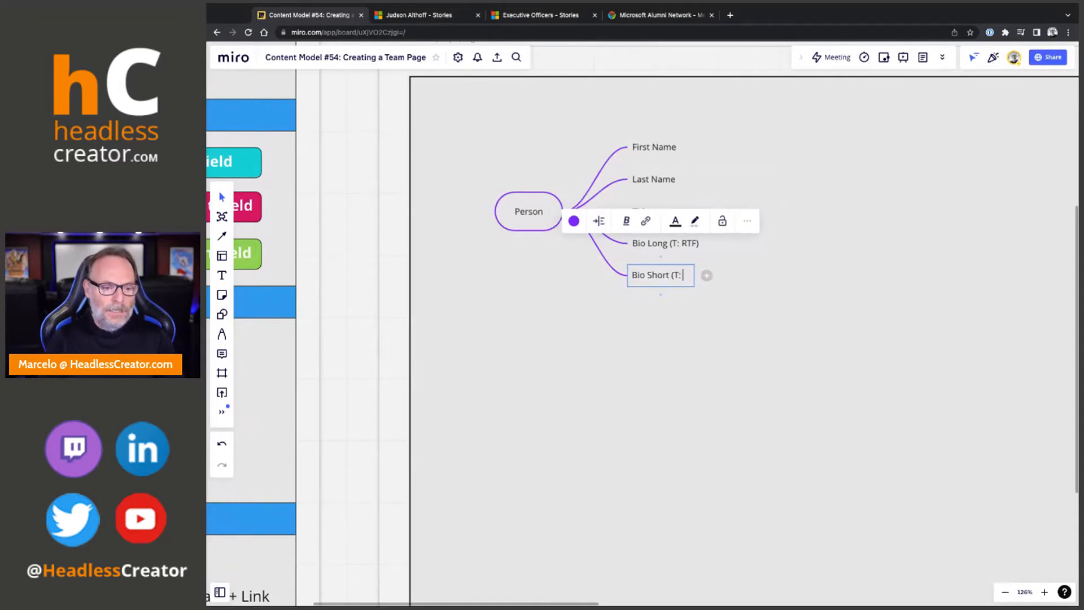
text(RTF))
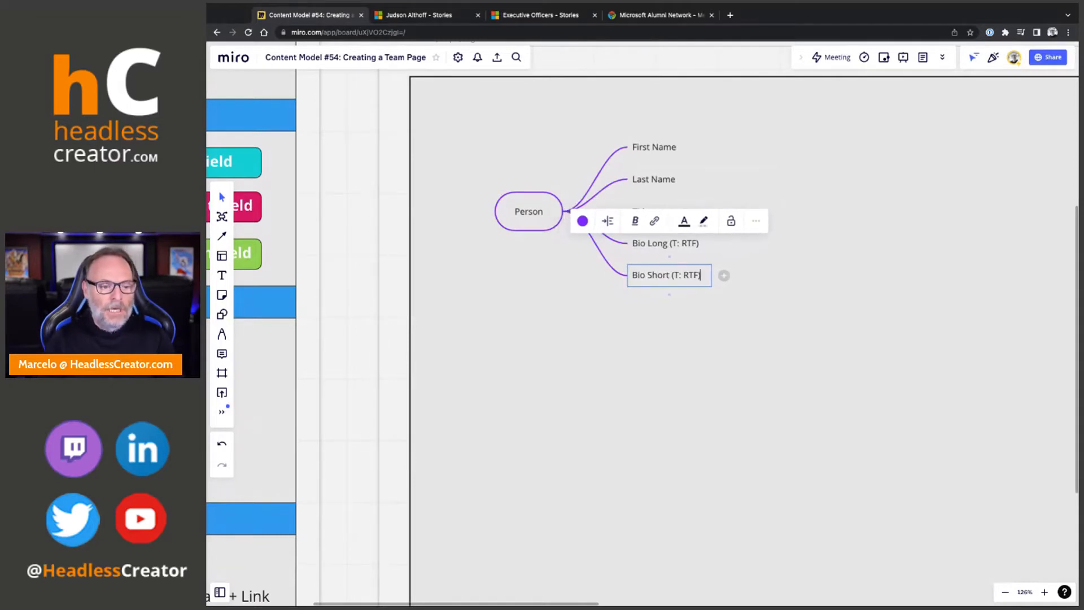
click(796, 252)
Move the Person mind map slightly down and to the left inside the frame
click(664, 247)
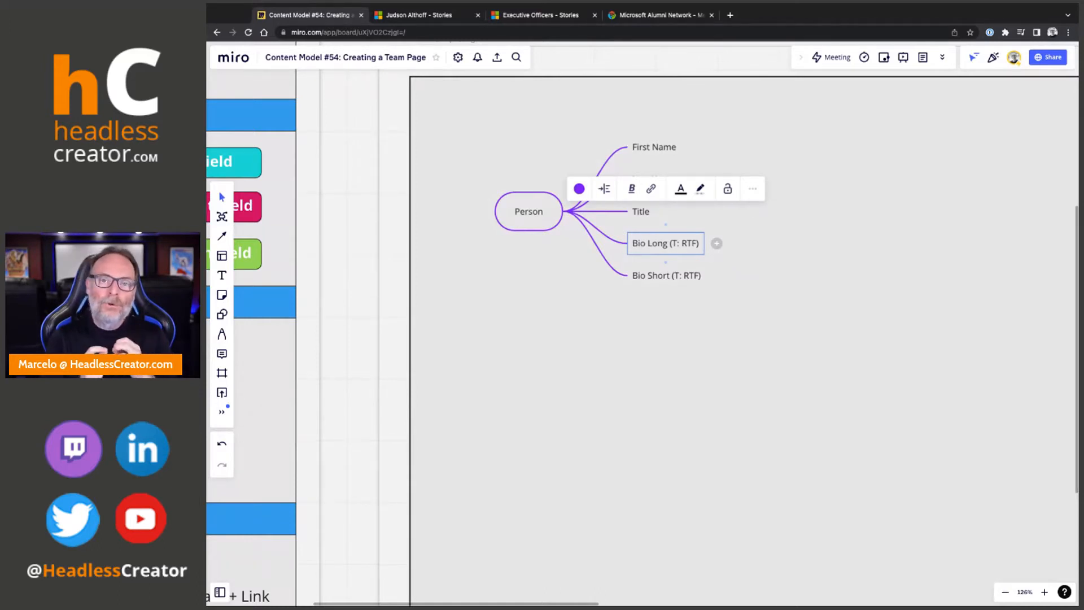
click(789, 231)
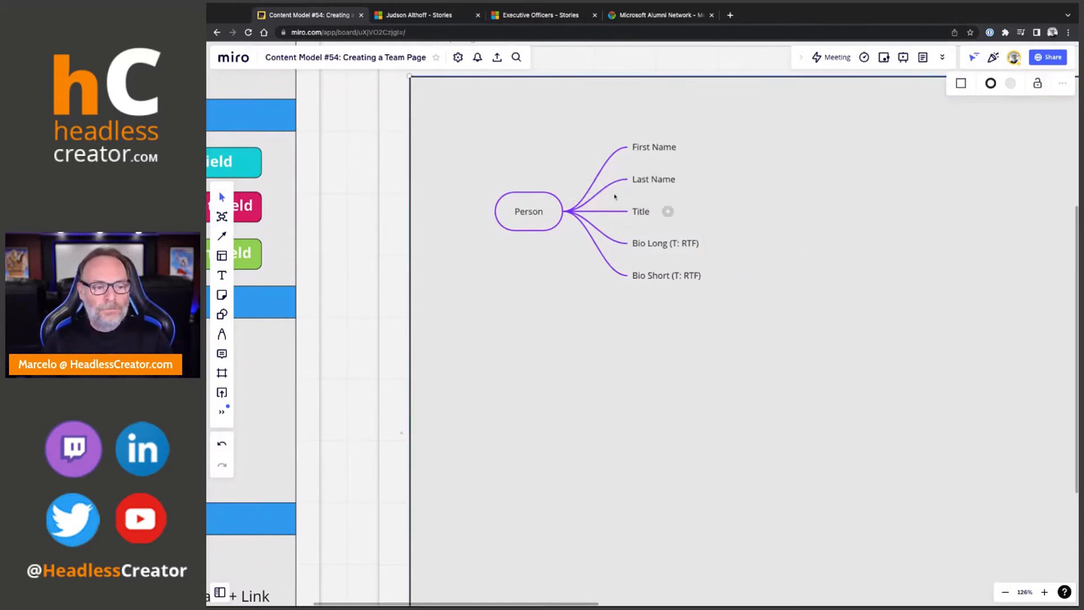
drag(539, 212, 532, 219)
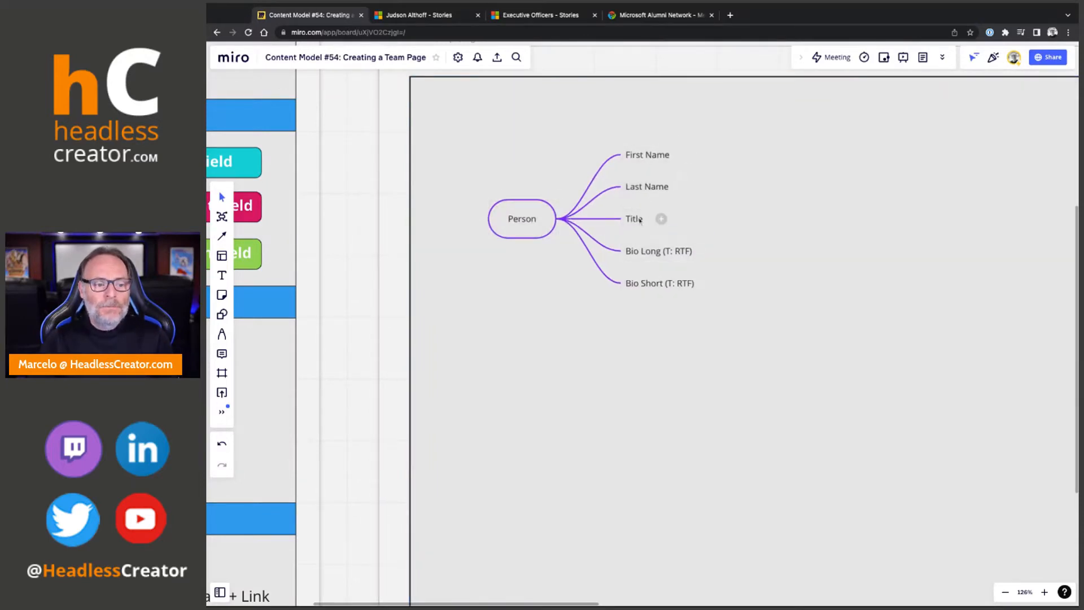
Switch to the executive officer's profile page and examine the full biography text
click(410, 21)
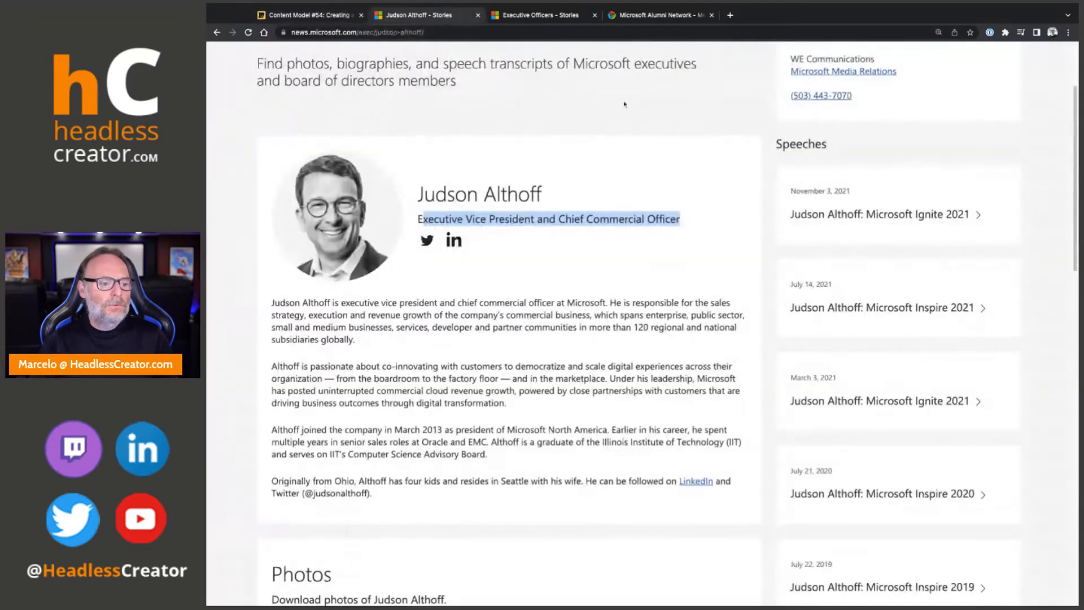
drag(273, 302, 477, 492)
click(477, 490)
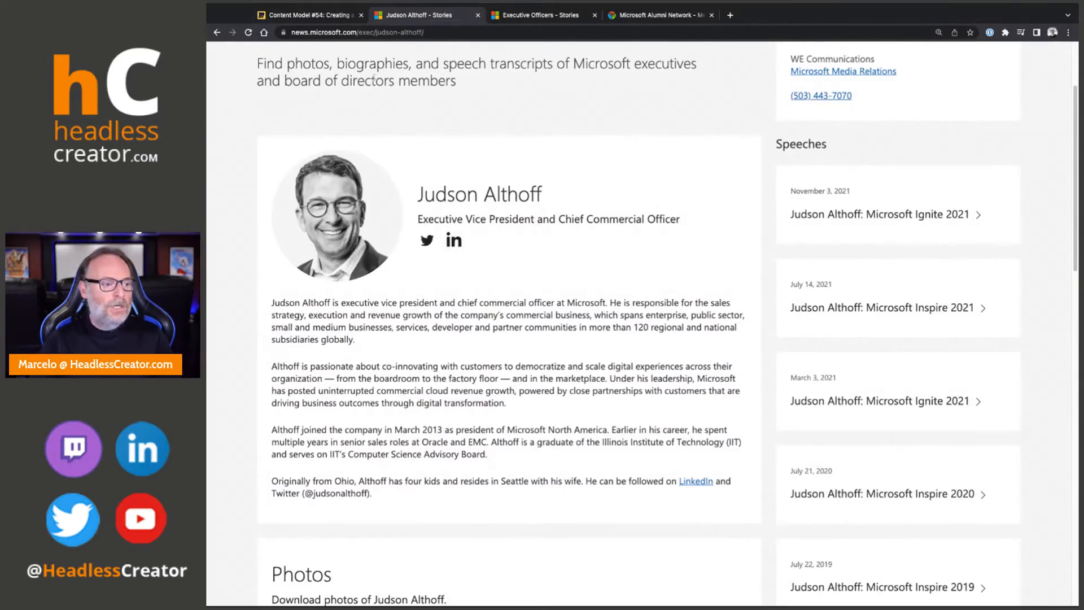
Go back to the Board Members list and check the second and third members' profiles for title, biography and social links
click(218, 34)
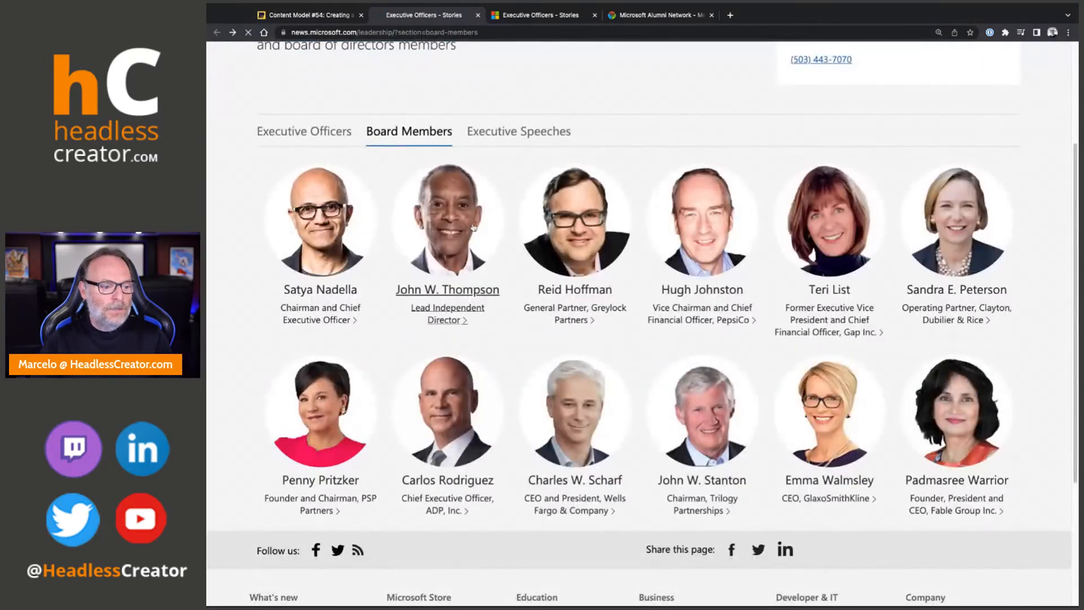
click(416, 250)
scroll(511, 311, down, 2)
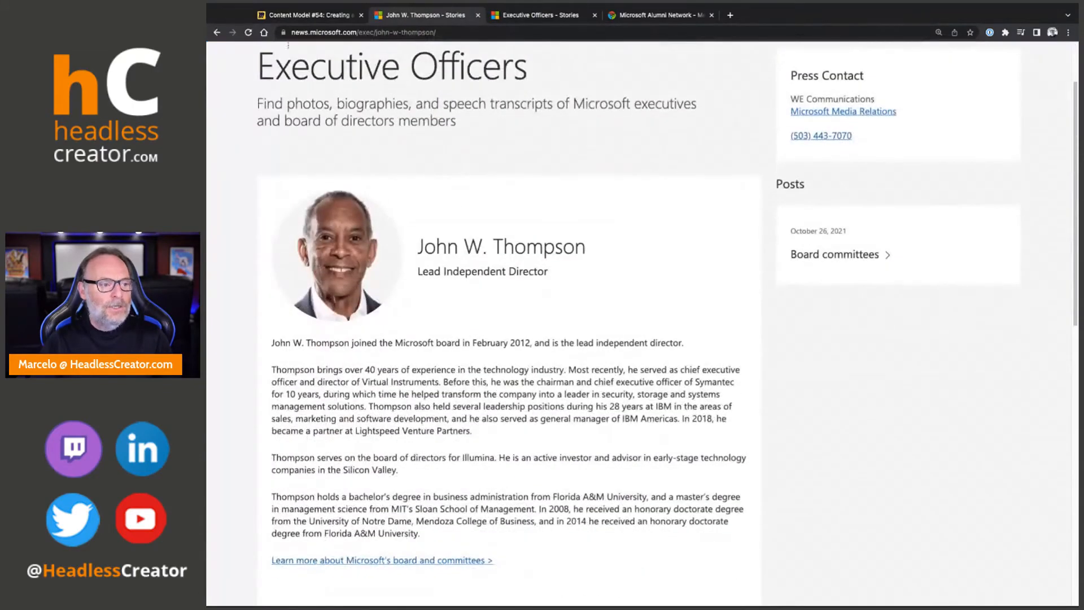
click(217, 32)
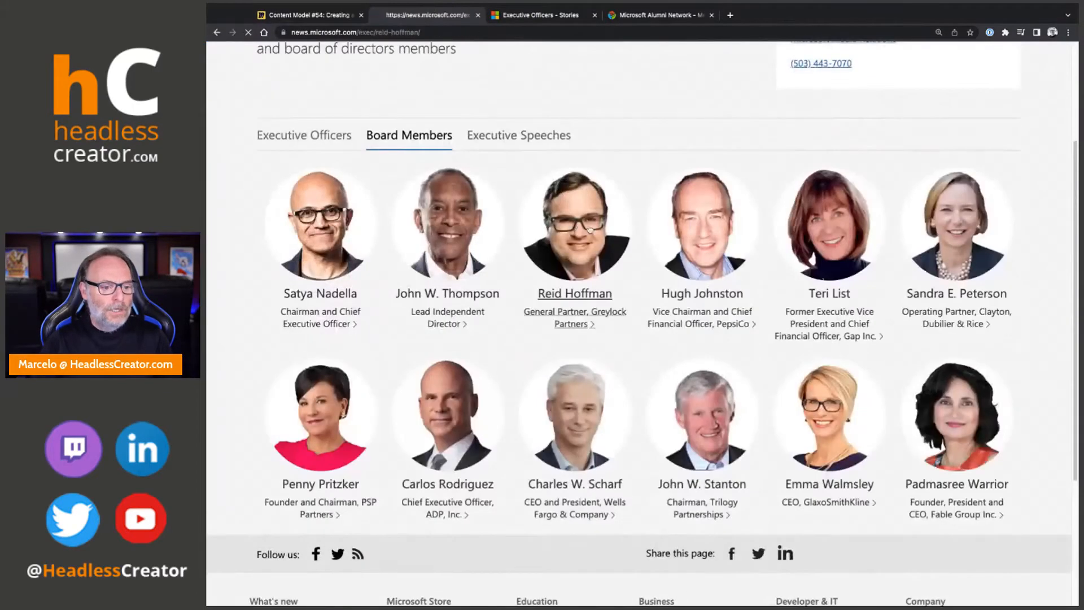
click(576, 229)
Compare the profile pages of the last three board members in the first row of the list
click(224, 33)
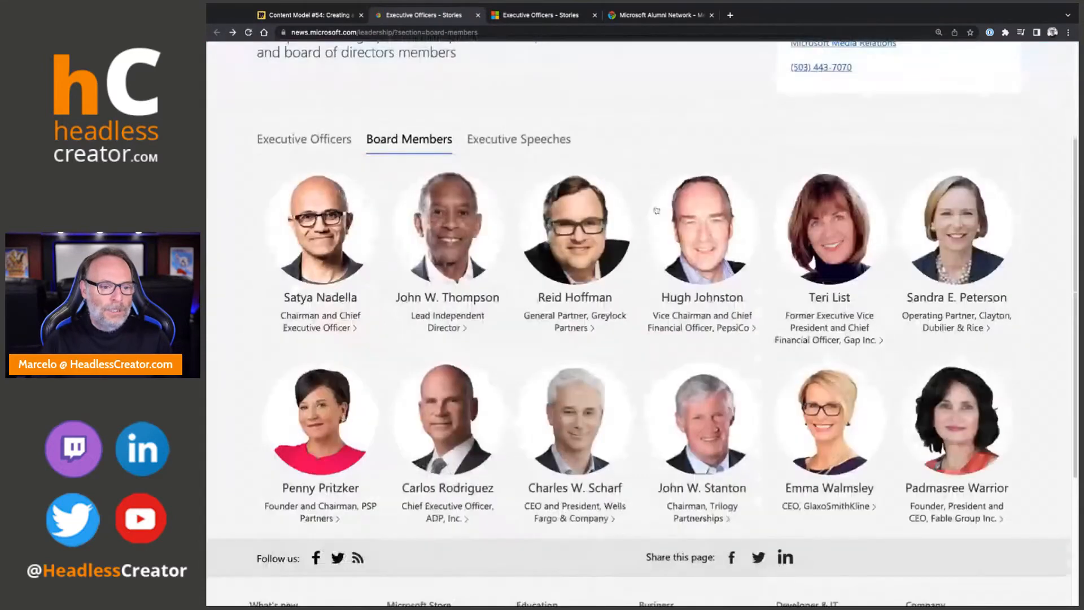
click(711, 241)
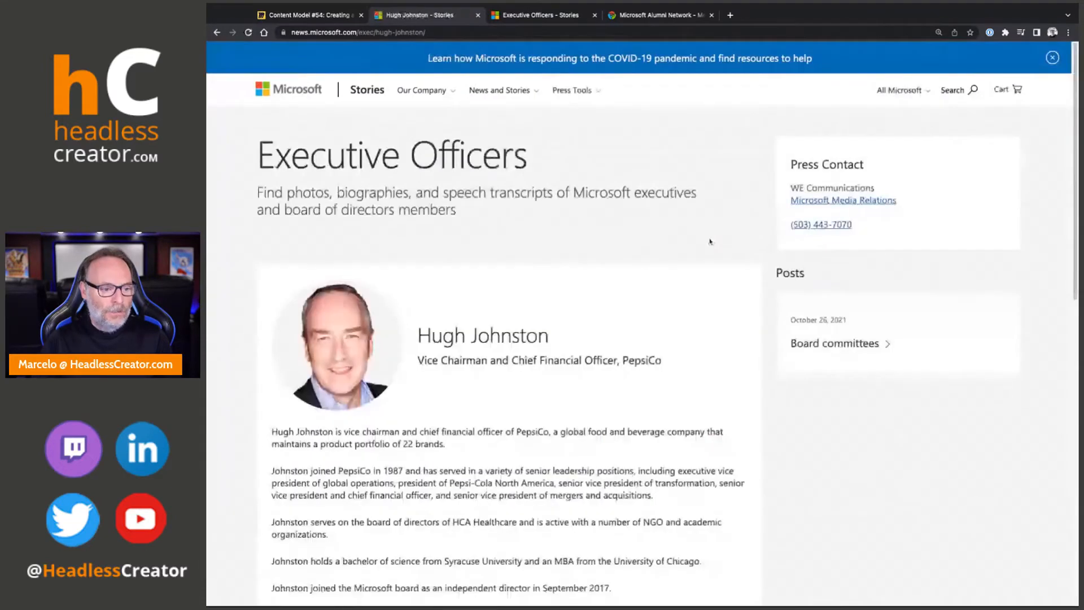
click(216, 32)
click(809, 251)
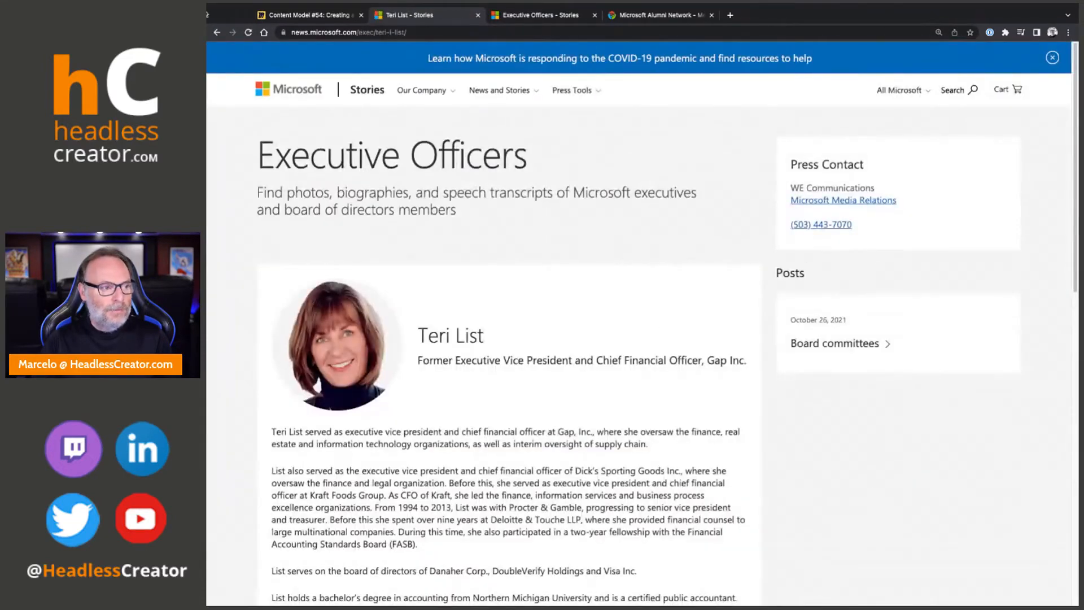
click(217, 33)
click(946, 248)
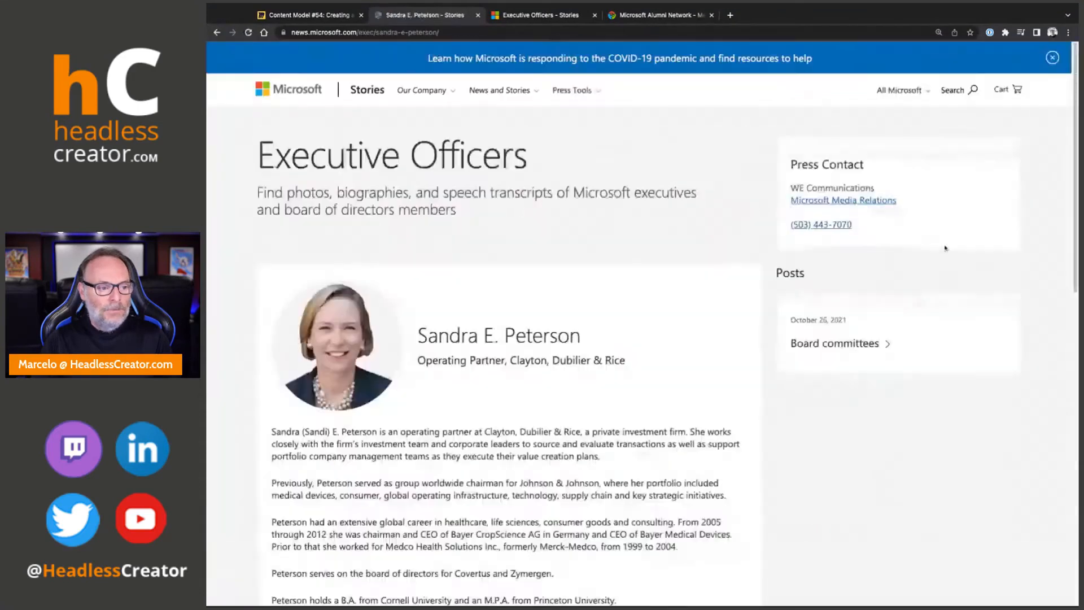
Open the profile of the first board member in the second row, read it through and return to the list
click(217, 32)
scroll(560, 290, down, 2)
click(348, 375)
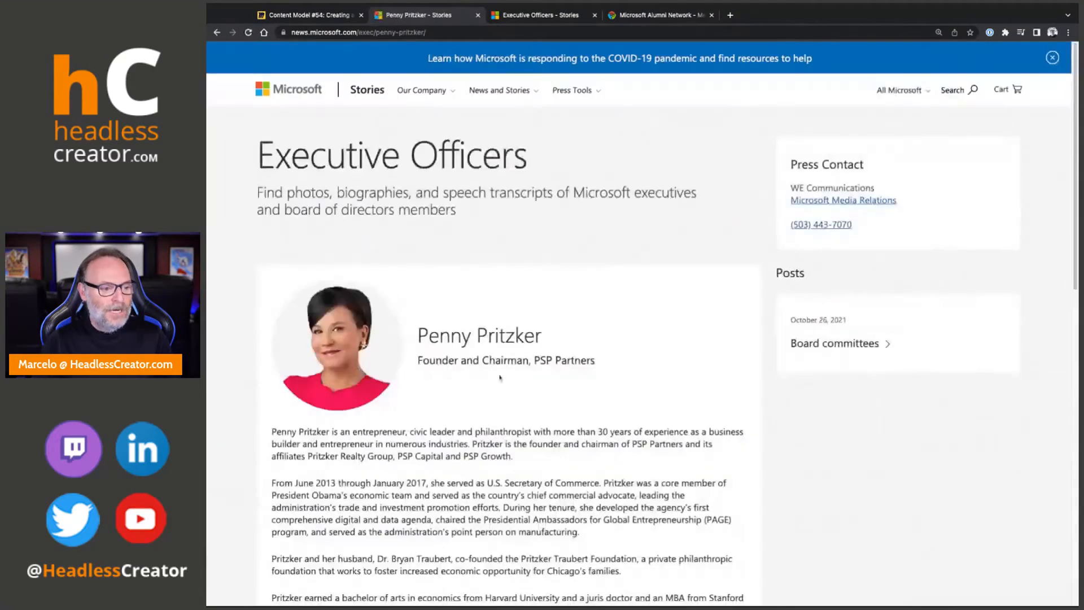
scroll(500, 377, down, 3)
scroll(511, 364, down, 4)
scroll(510, 358, up, 6)
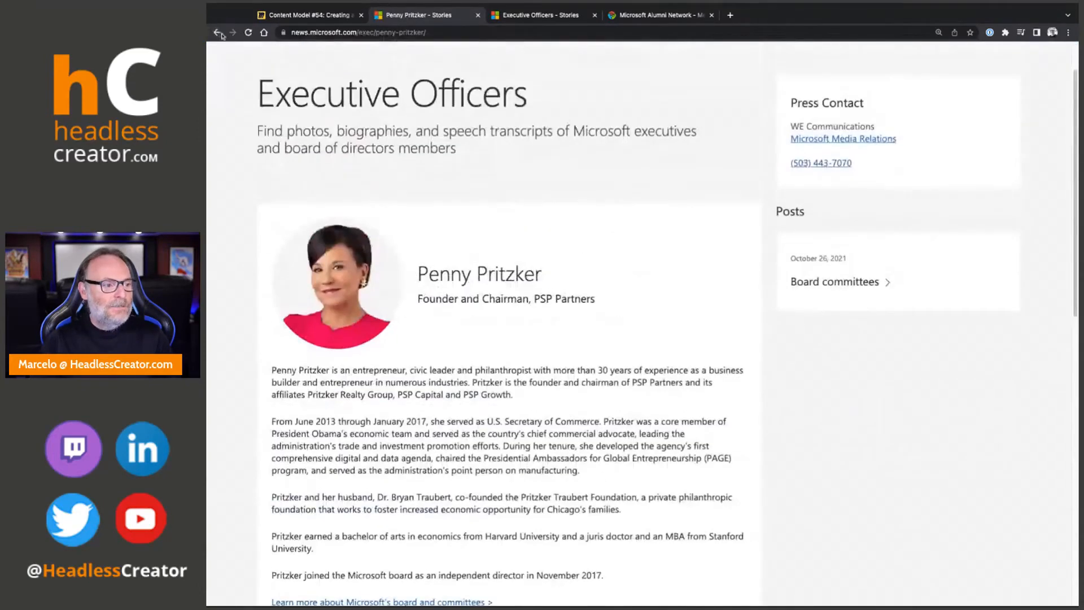
click(218, 32)
Return to the Miro board and create a separate Social Media mind map with Type and URL branches beside the Person map
click(313, 15)
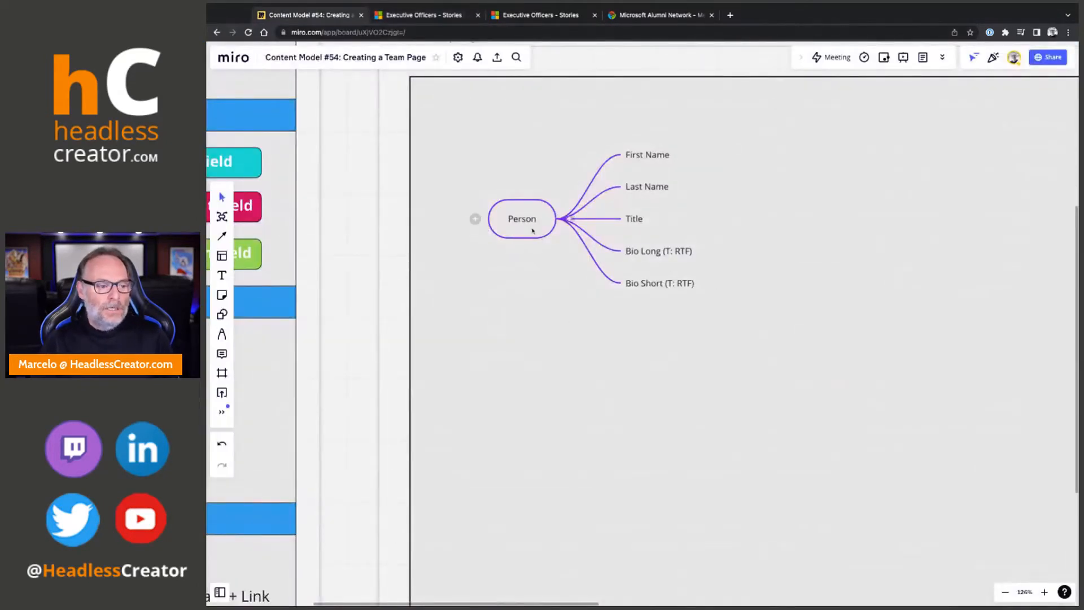
click(221, 217)
click(920, 169)
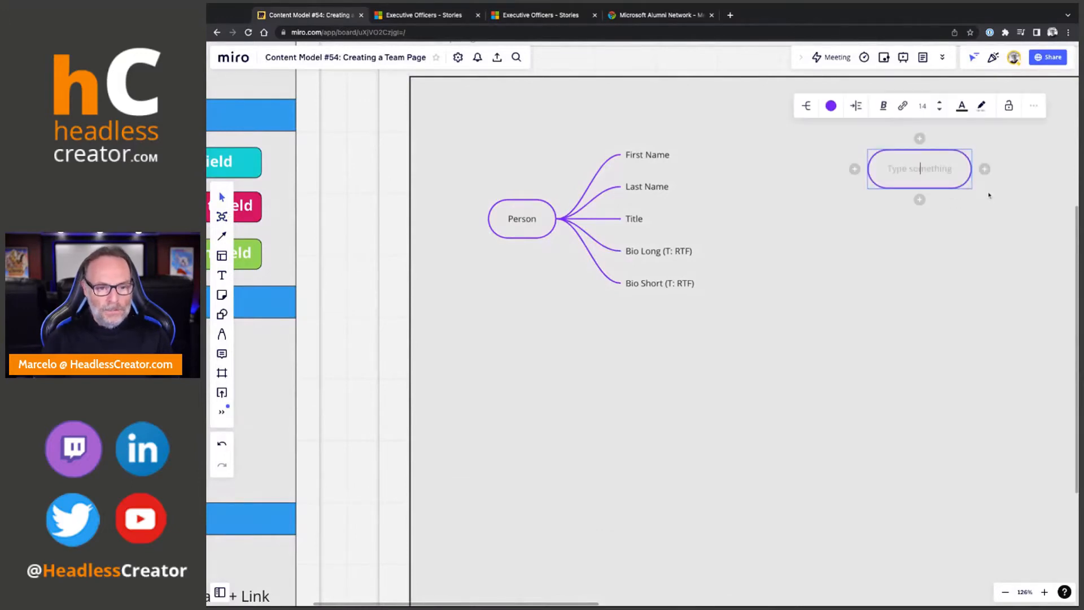
text(Social Media)
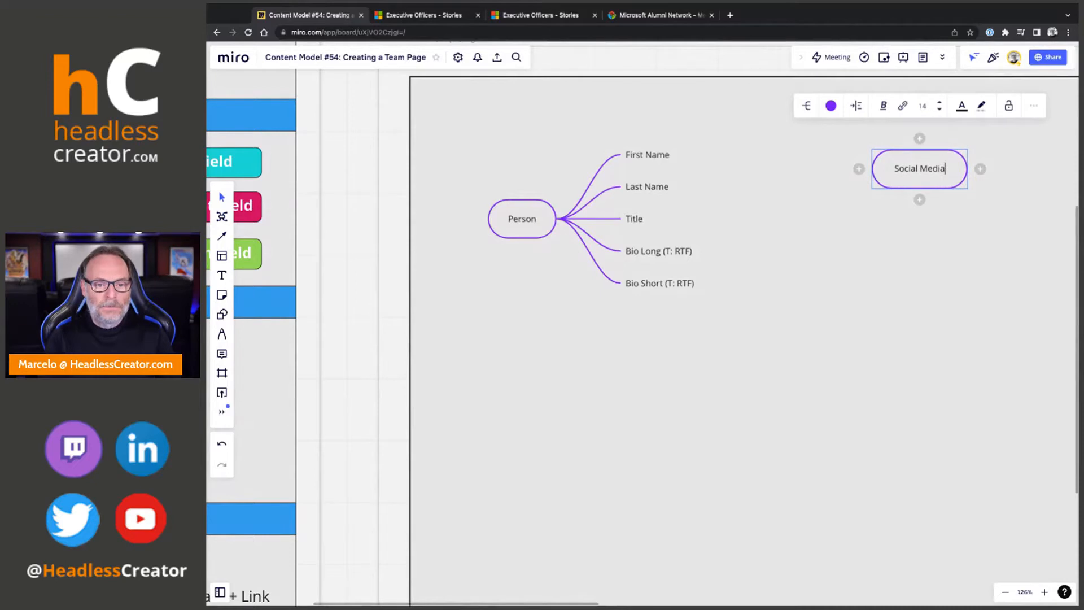
key(Tab)
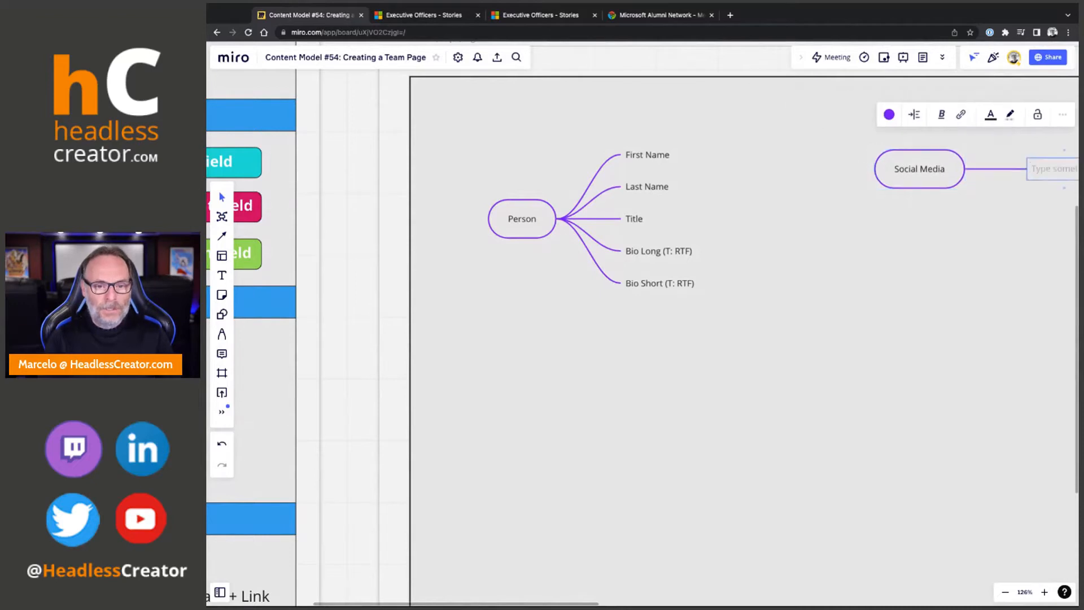
text(Type)
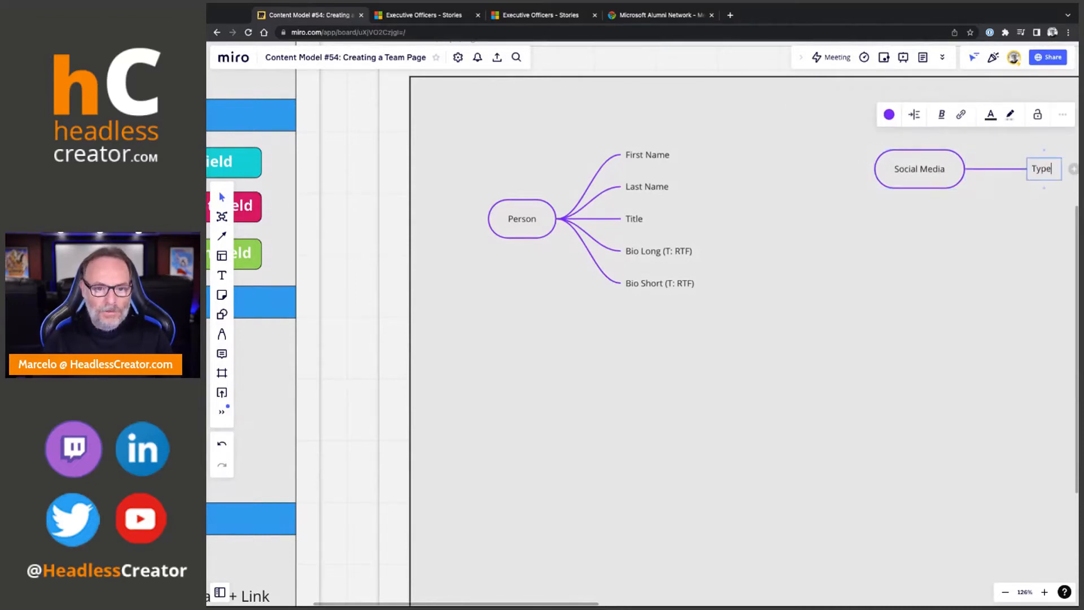
key(Return)
text(URL)
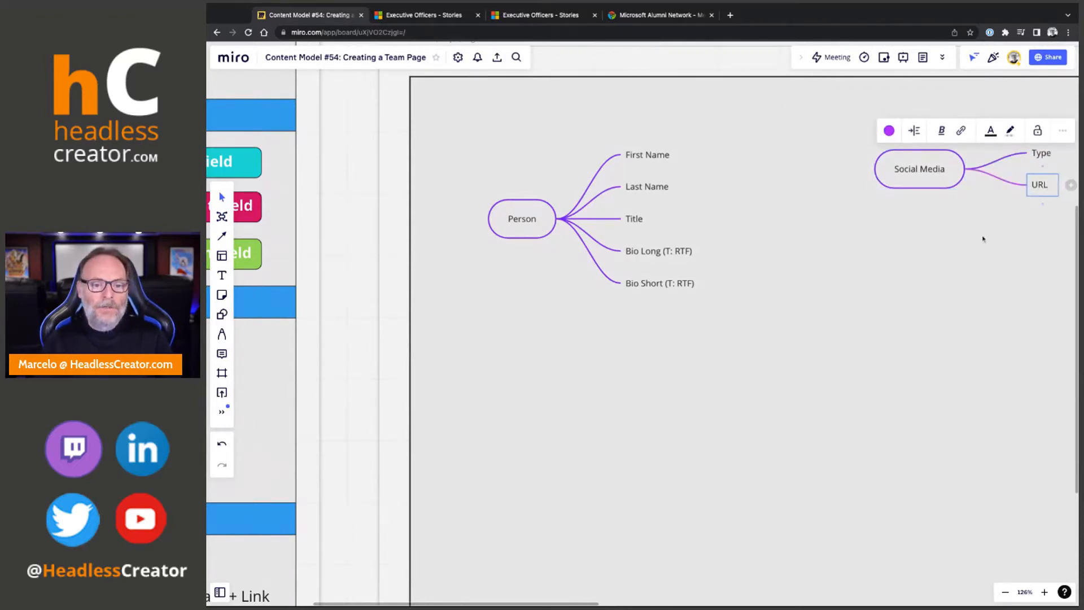
Move the Social Media mind map closer to the Person map and recolor its node and branches pinkish red
drag(919, 154, 838, 149)
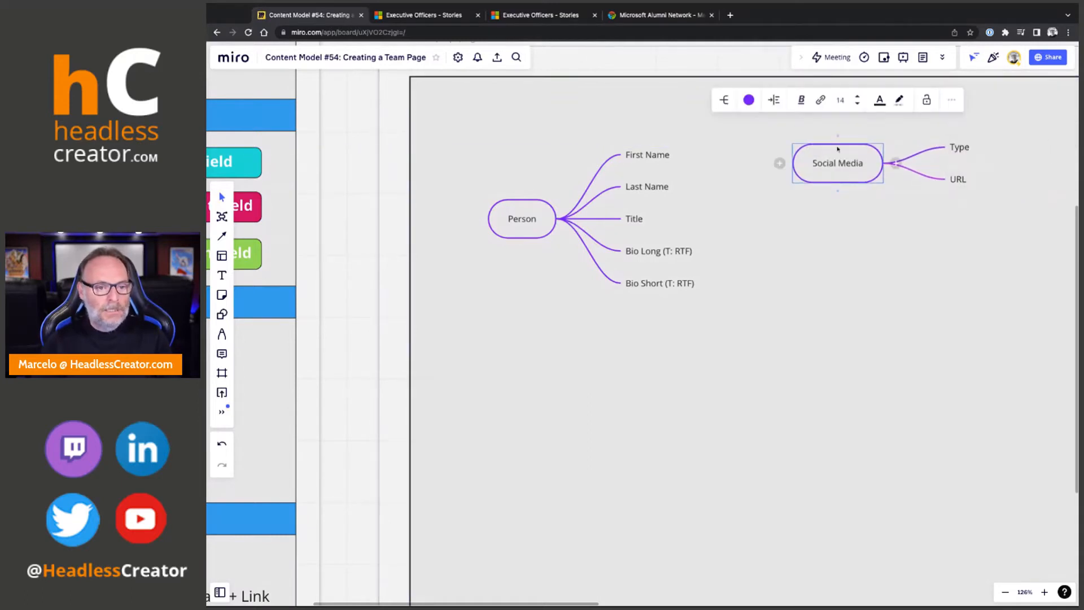
click(747, 101)
click(776, 147)
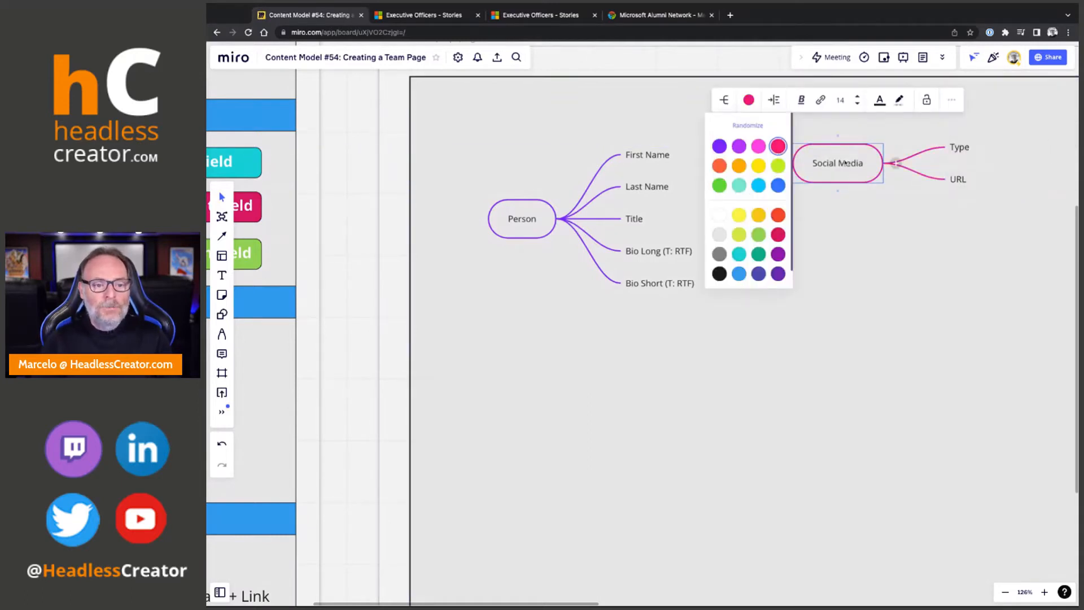
click(847, 163)
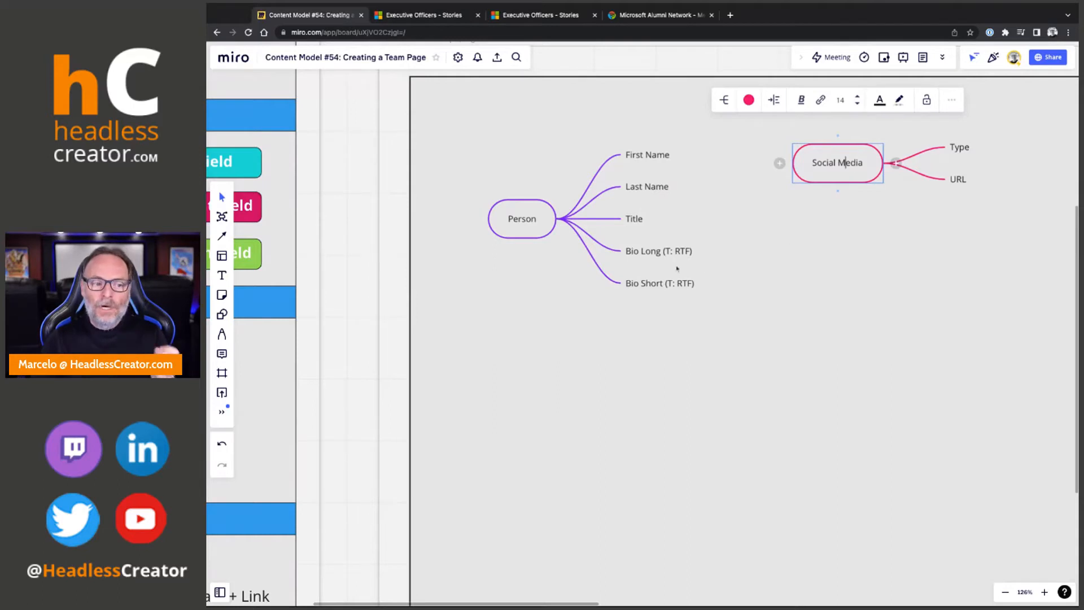
Add a "Social Media Links (0 to Many) : [Social Media]" branch to the Person map below Bio Short
click(649, 285)
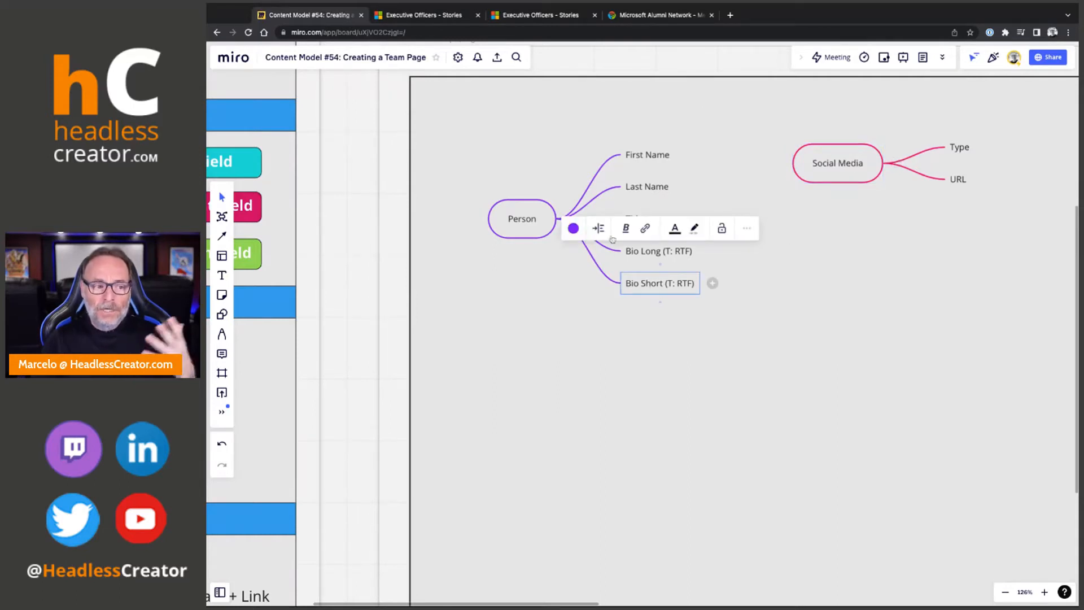
click(516, 227)
click(661, 287)
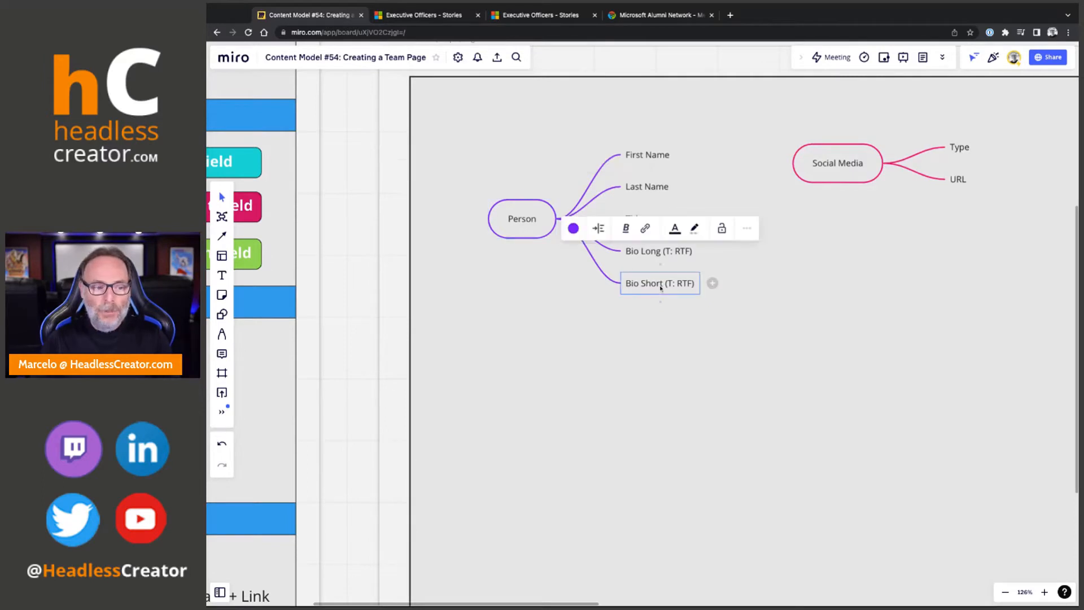
key(Return)
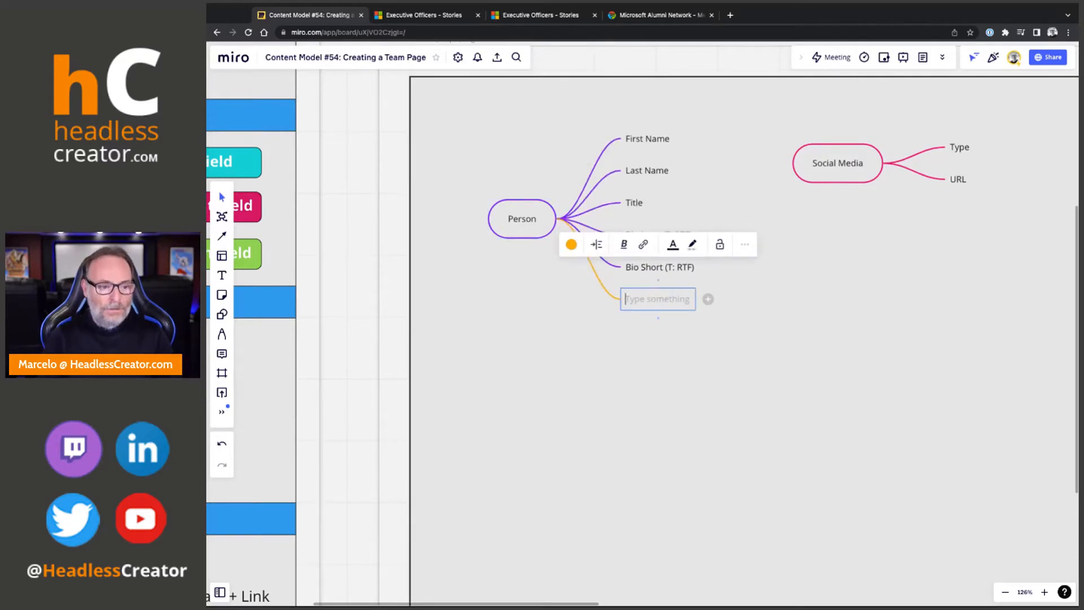
text(Soci)
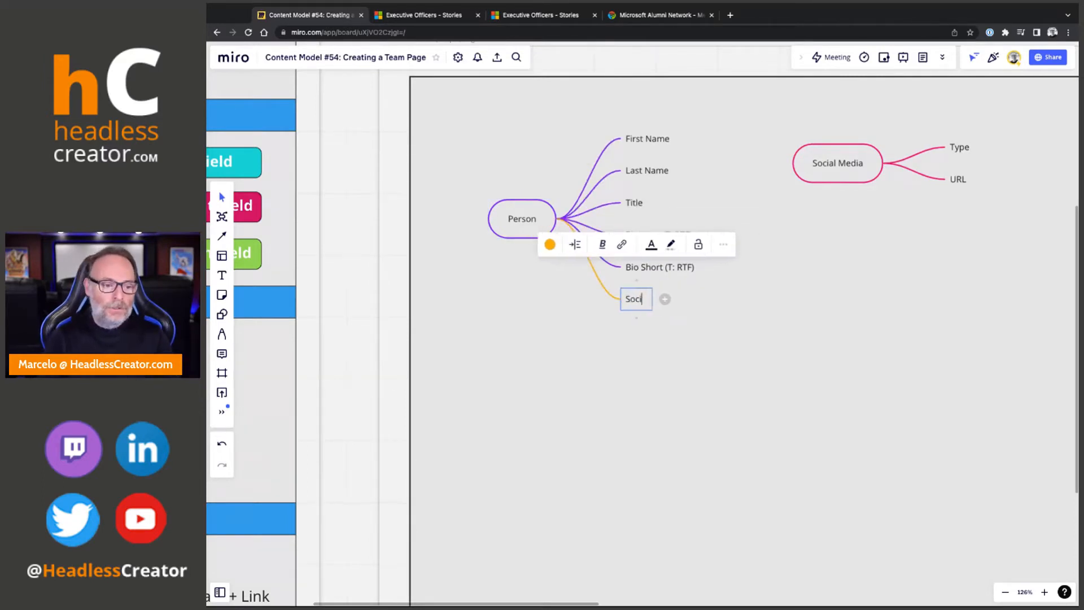
text(al media)
key(BackSpace)
key(BackSpace)
key(BackSpace)
key(BackSpace)
key(BackSpace)
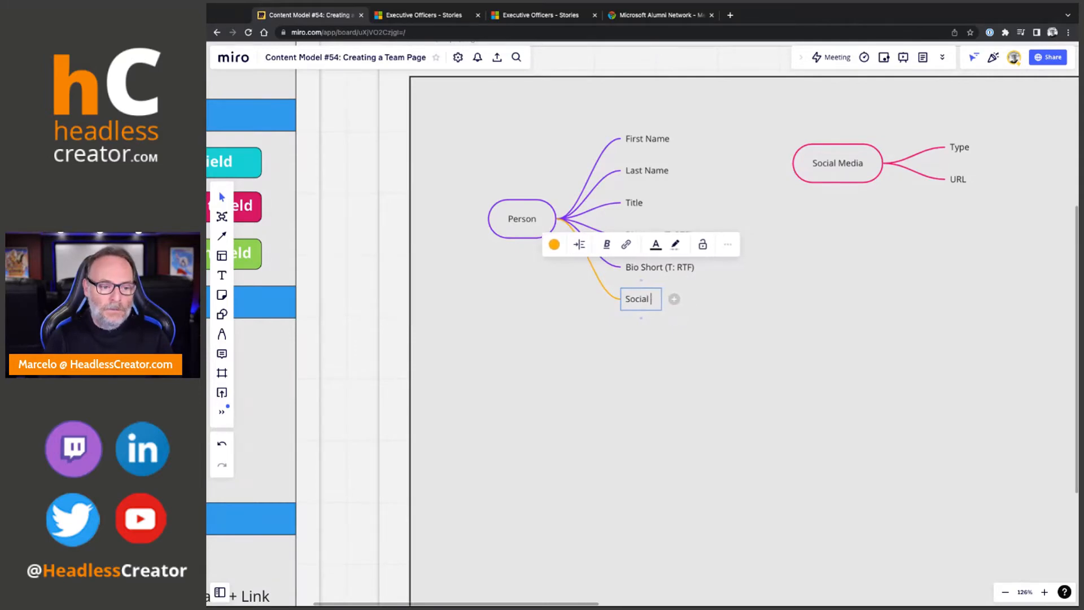
text(Media Links ()
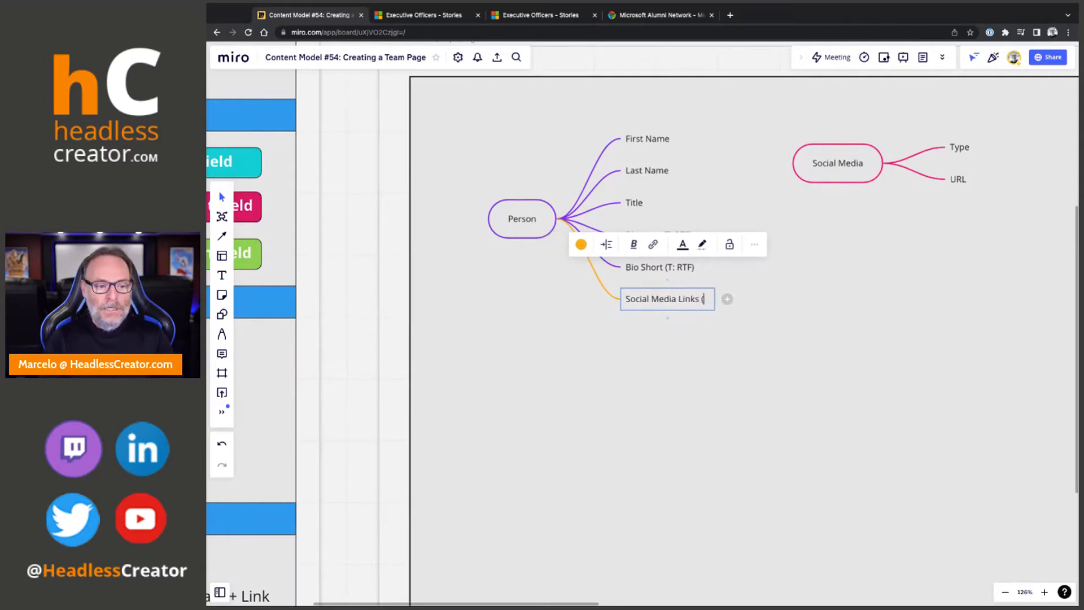
text(0)
key(BackSpace)
text(Many) : [)
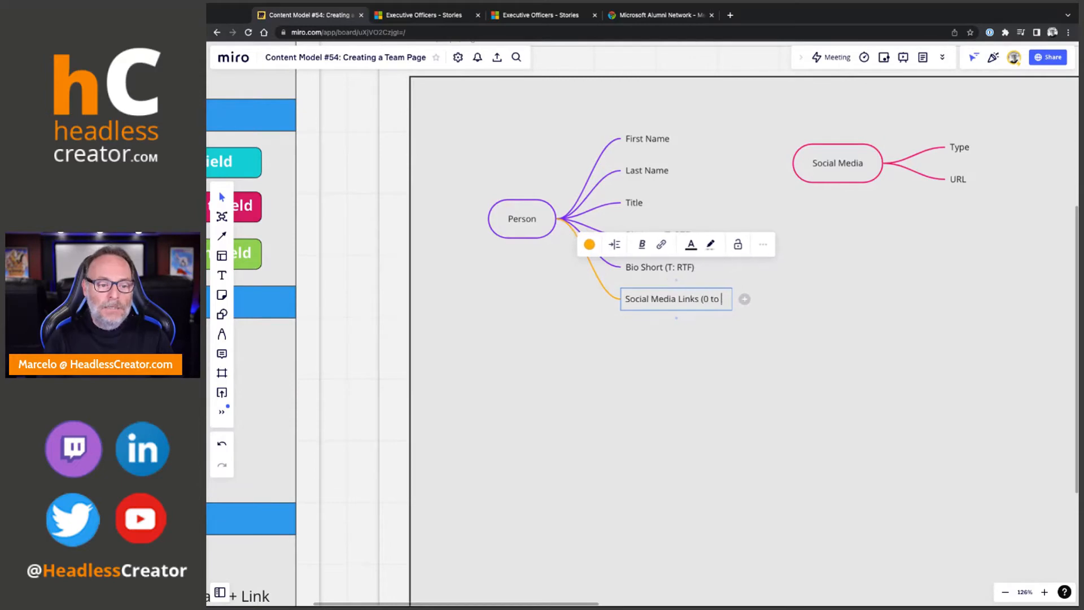
text(Social Media])
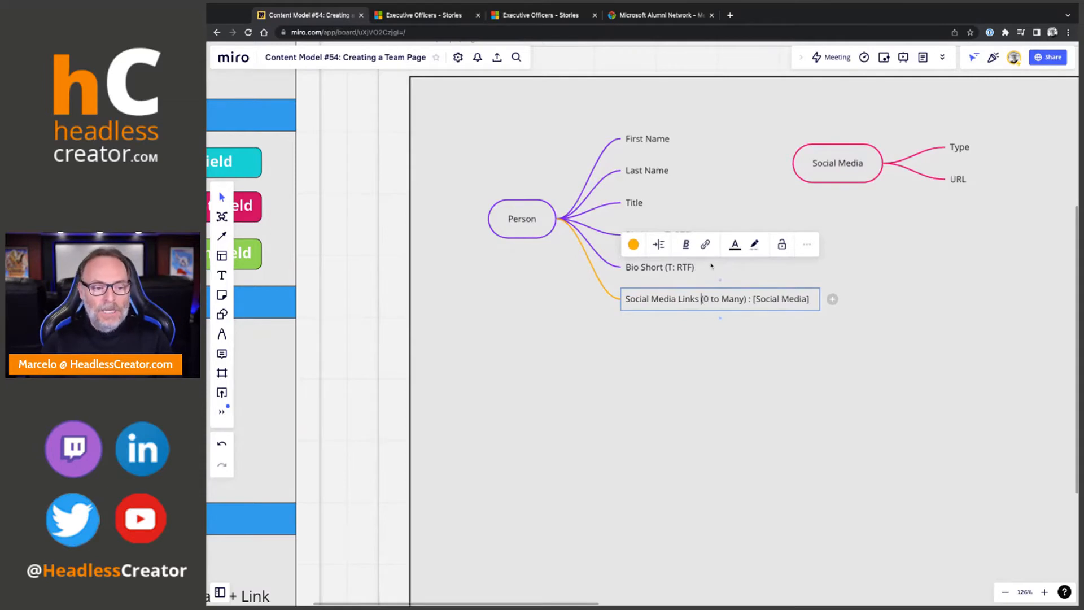
Bold "(0 to Many) : [Social Media]" in the Social Media Links label and recolor its branch pinkish red
key(shift+End)
key(ctrl+b)
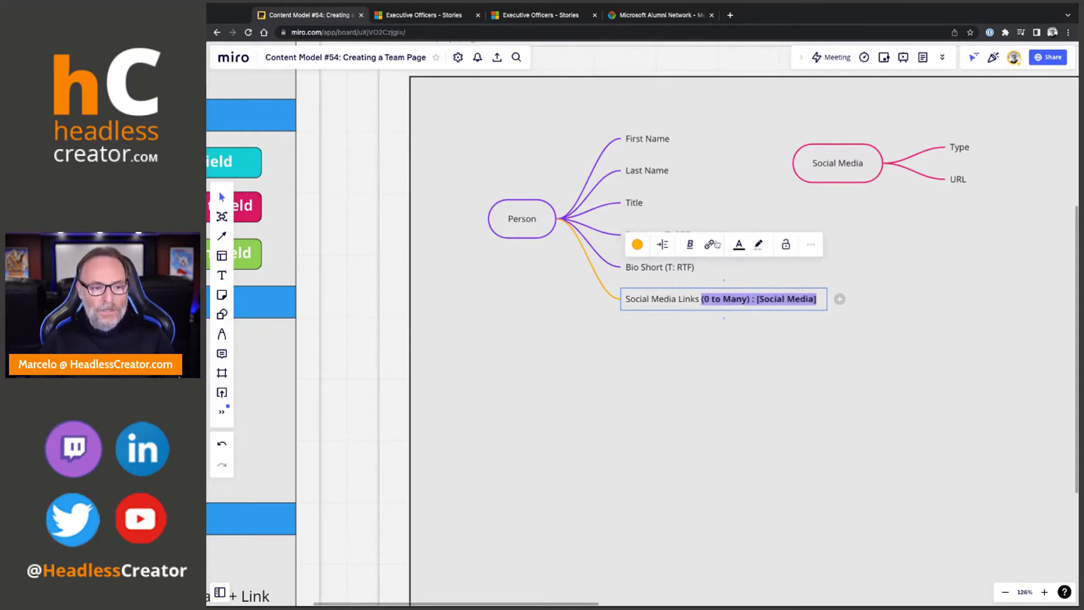
click(637, 244)
click(666, 272)
click(934, 314)
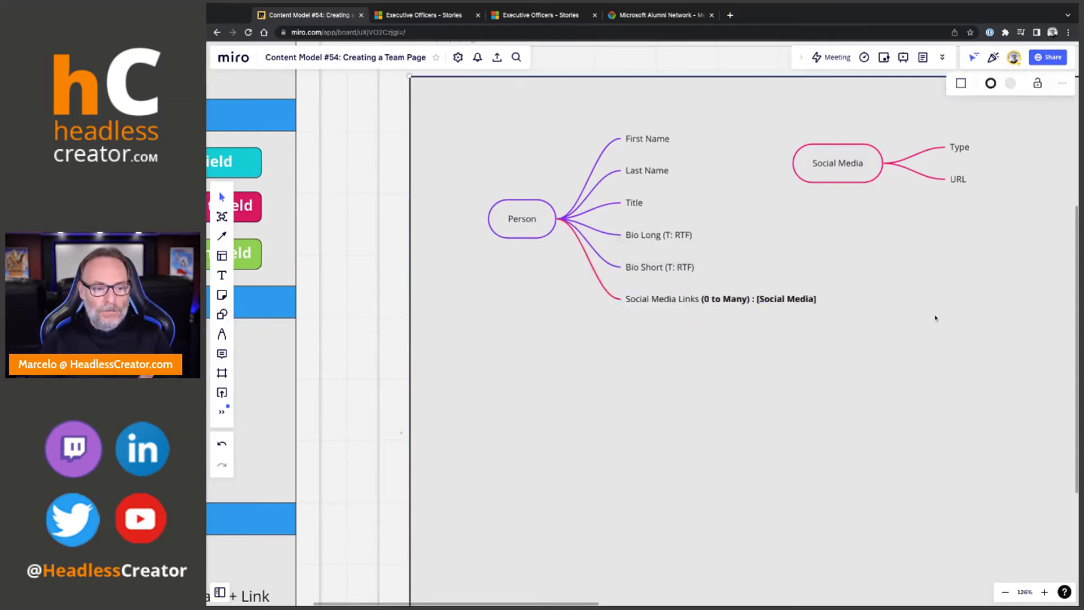
Move the Social Media mind map farther away from the Person map
click(847, 163)
drag(847, 162, 903, 162)
scroll(944, 279, right, 5)
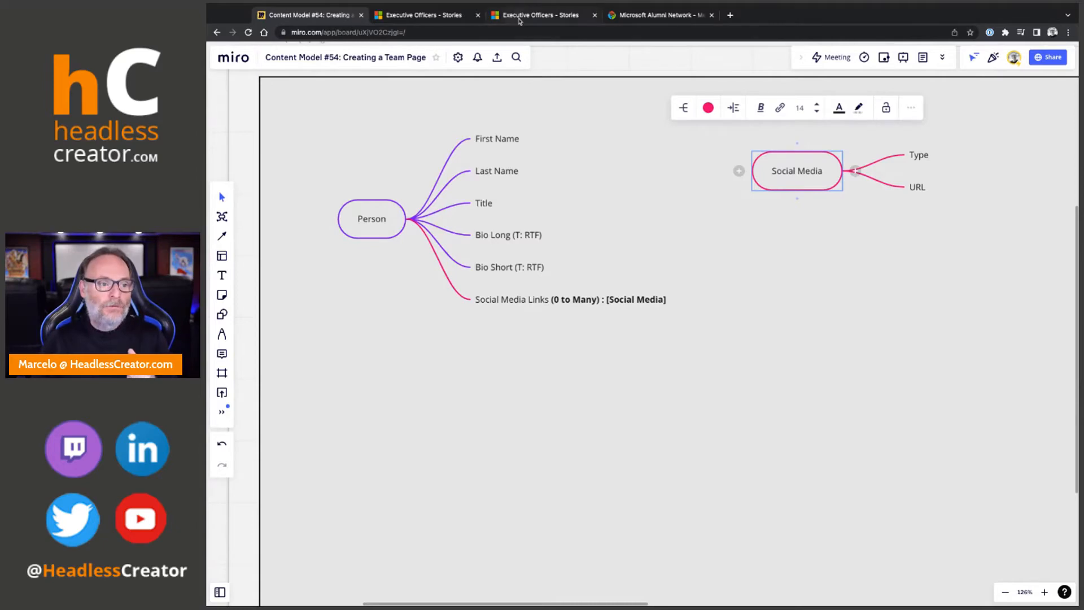
Switch to the Microsoft executives list, look at a board member's profile, and return to the Miro board
click(523, 18)
click(446, 459)
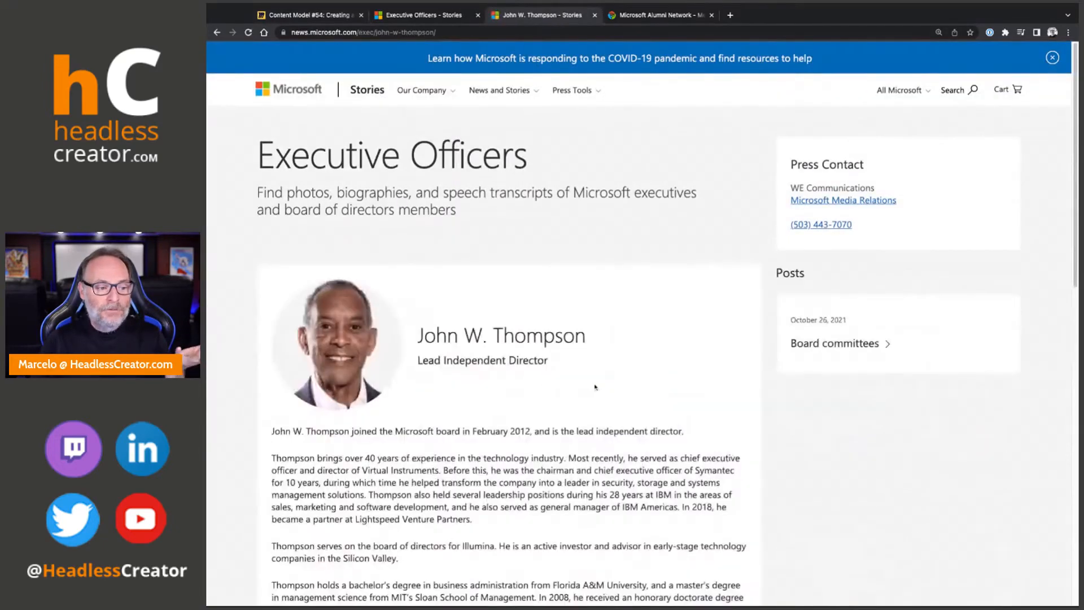
click(217, 32)
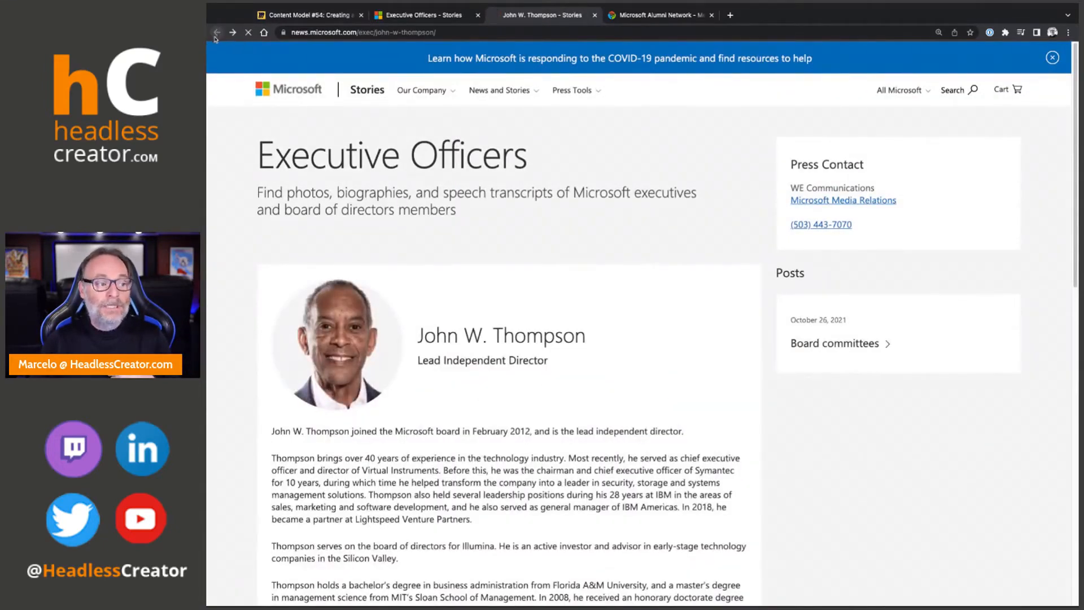
click(319, 15)
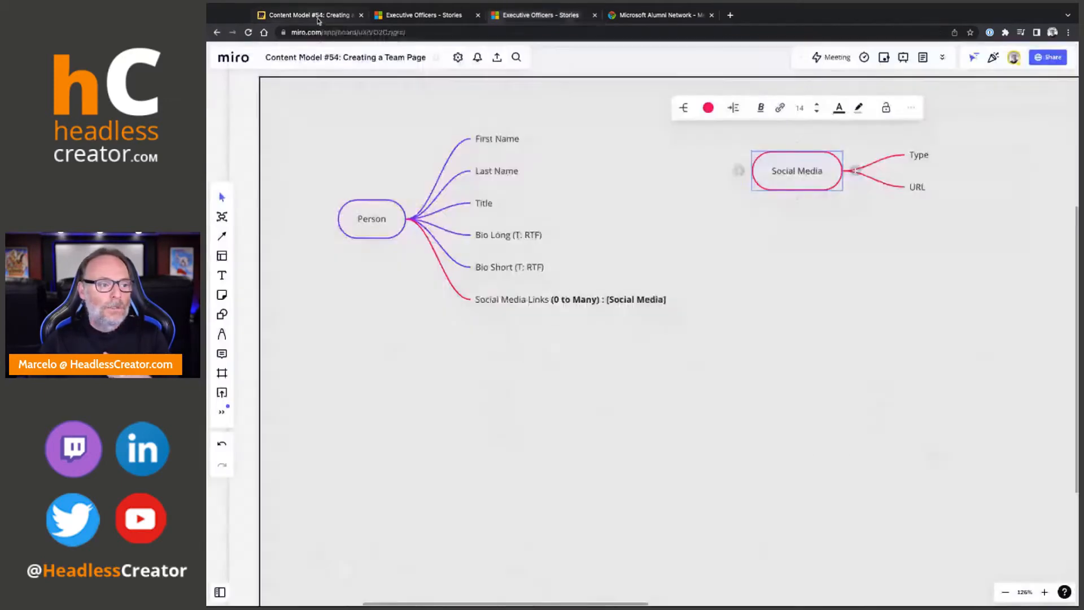
Shift the Social Media map slightly lower and create a Social Media Type mind map beside it with Name and Code ID branches
drag(787, 169, 795, 185)
scroll(988, 286, right, 5)
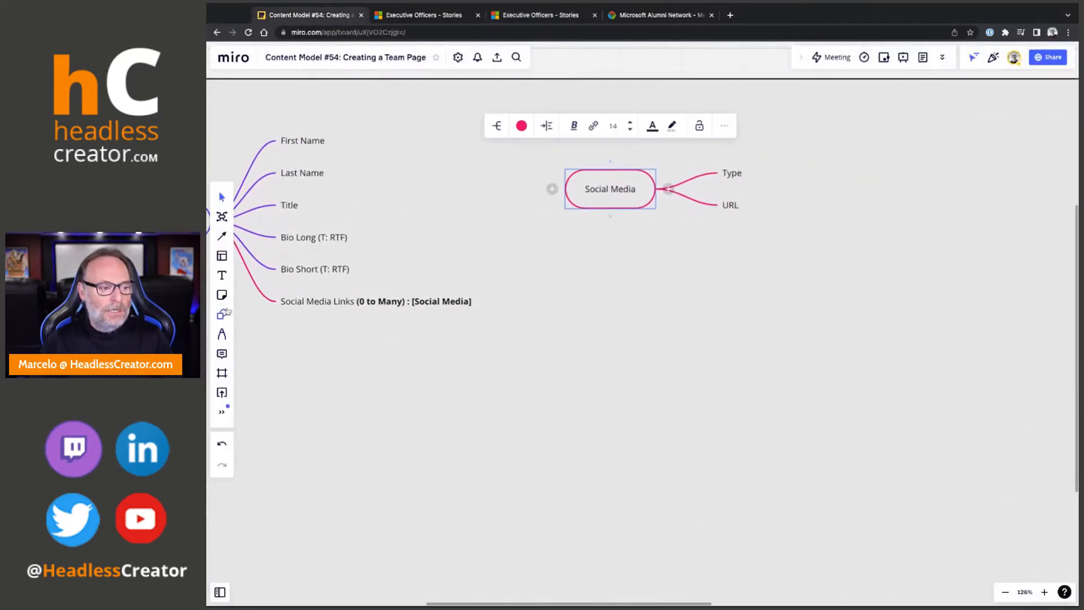
click(222, 217)
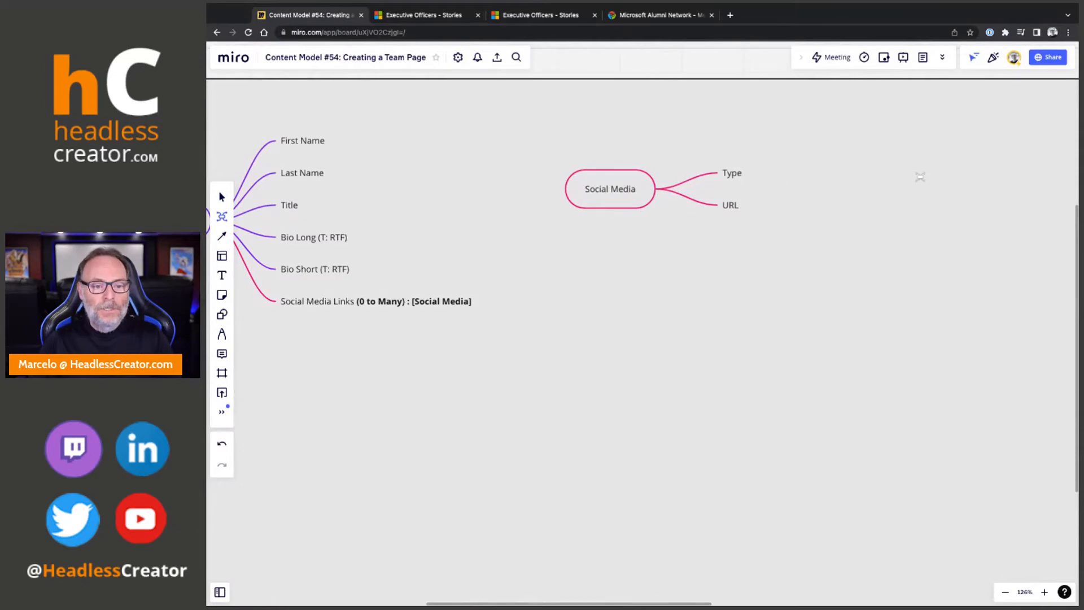
click(919, 177)
text(Socia)
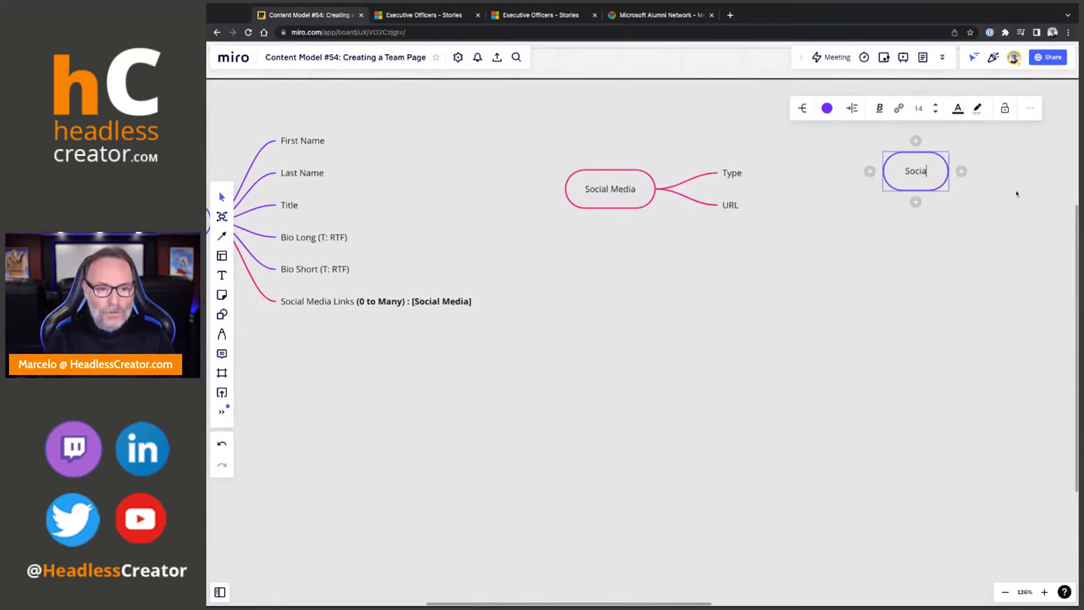
text(l Media Type)
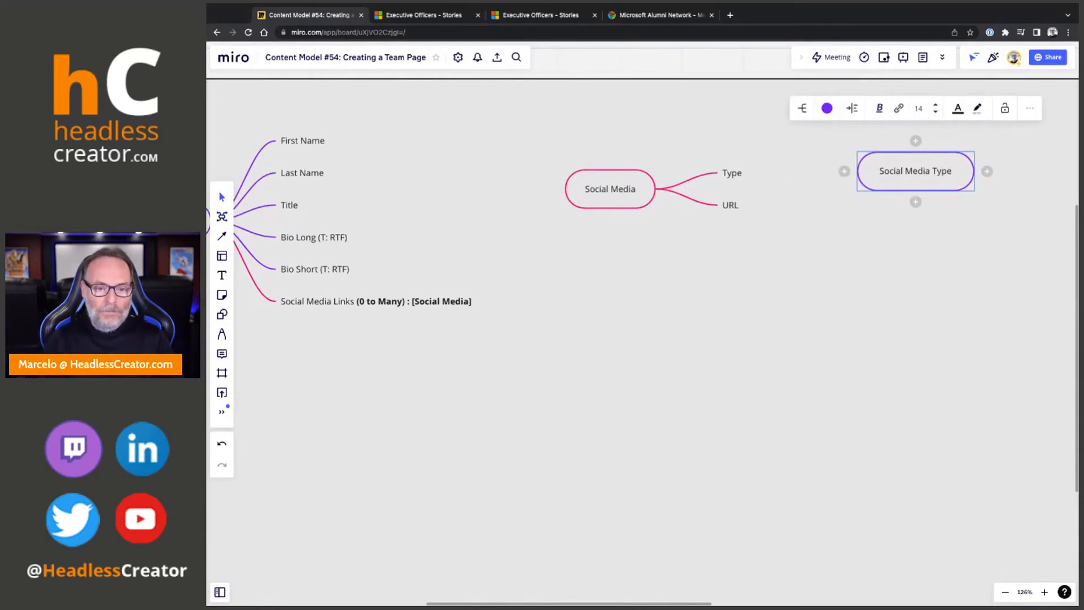
key(Tab)
text(Name)
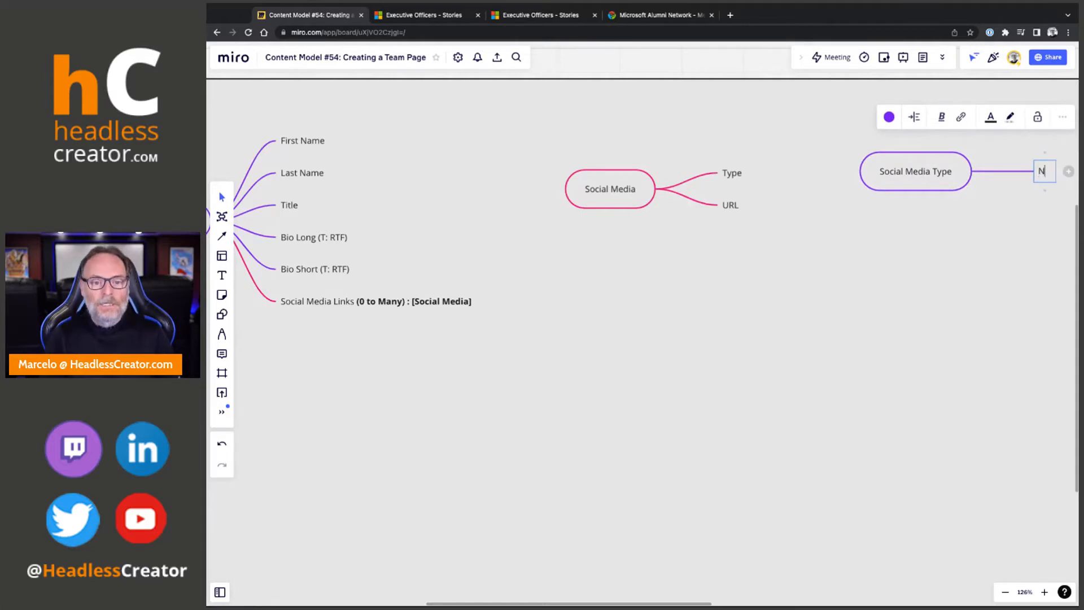
key(Return)
text(Code ID)
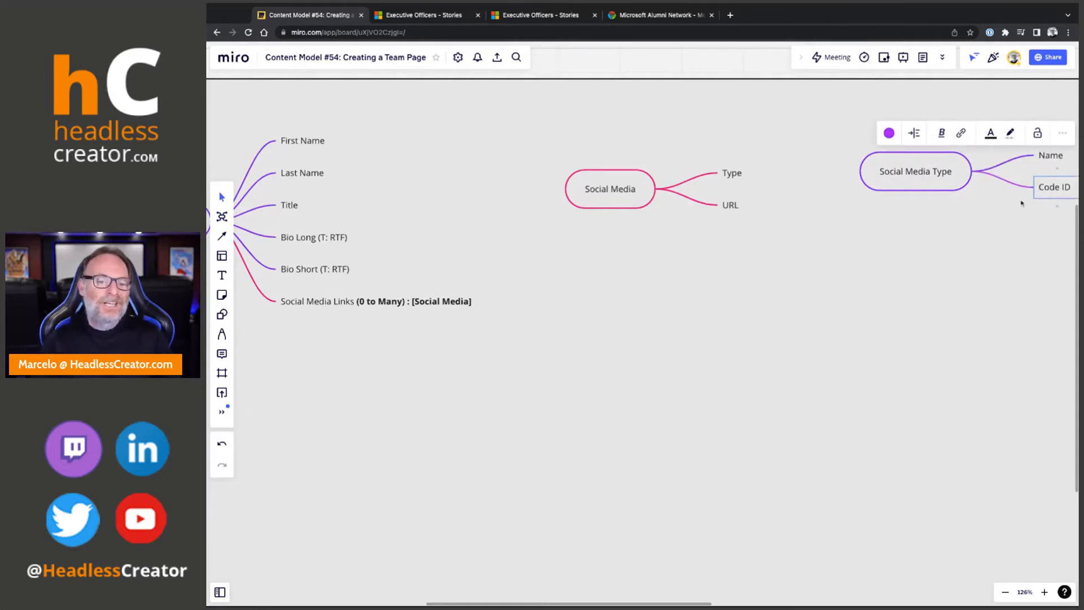
Move the Social Media Type map slightly higher and give its node and both branches the same purple color
click(933, 186)
drag(933, 186, 903, 154)
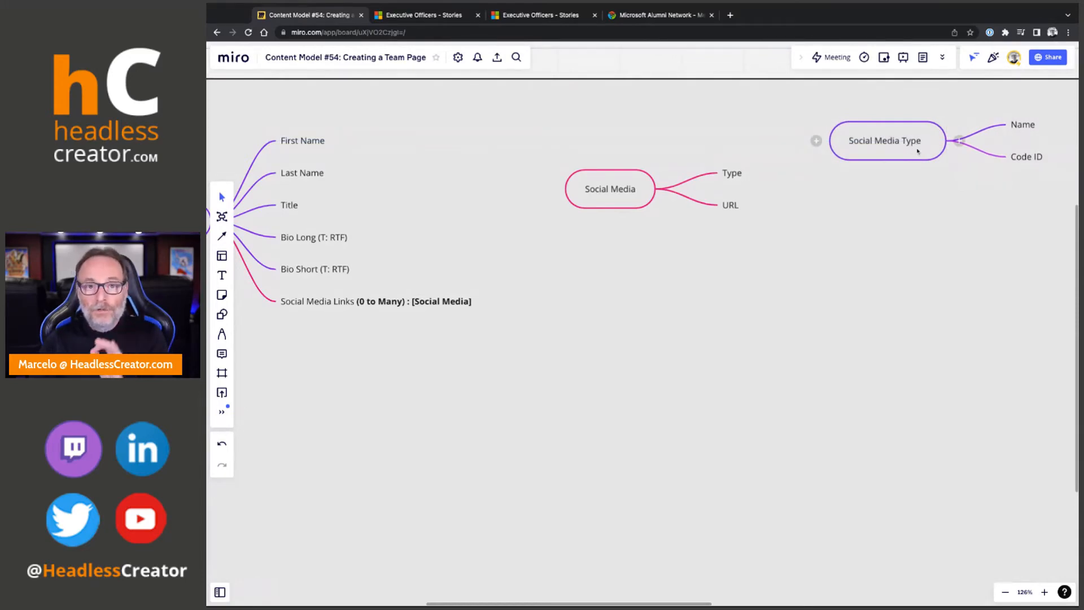
click(1025, 129)
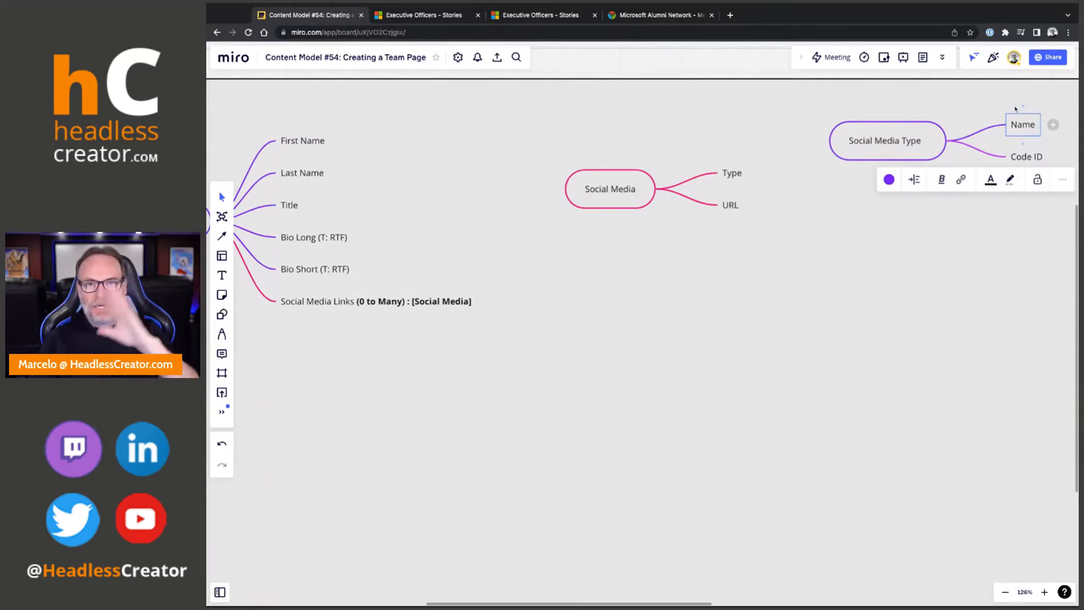
click(894, 146)
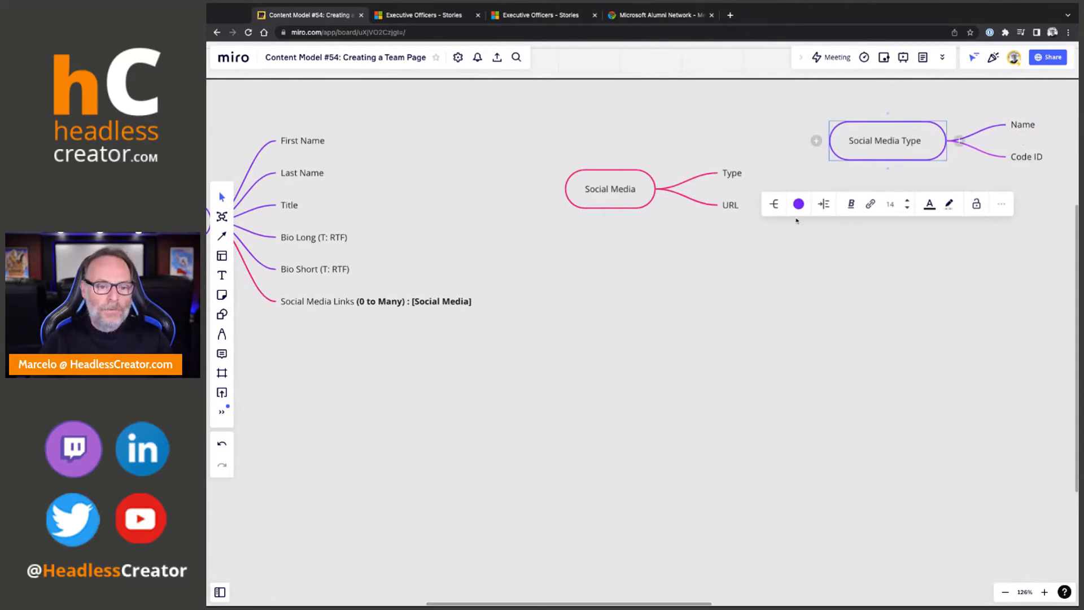
click(798, 205)
click(917, 266)
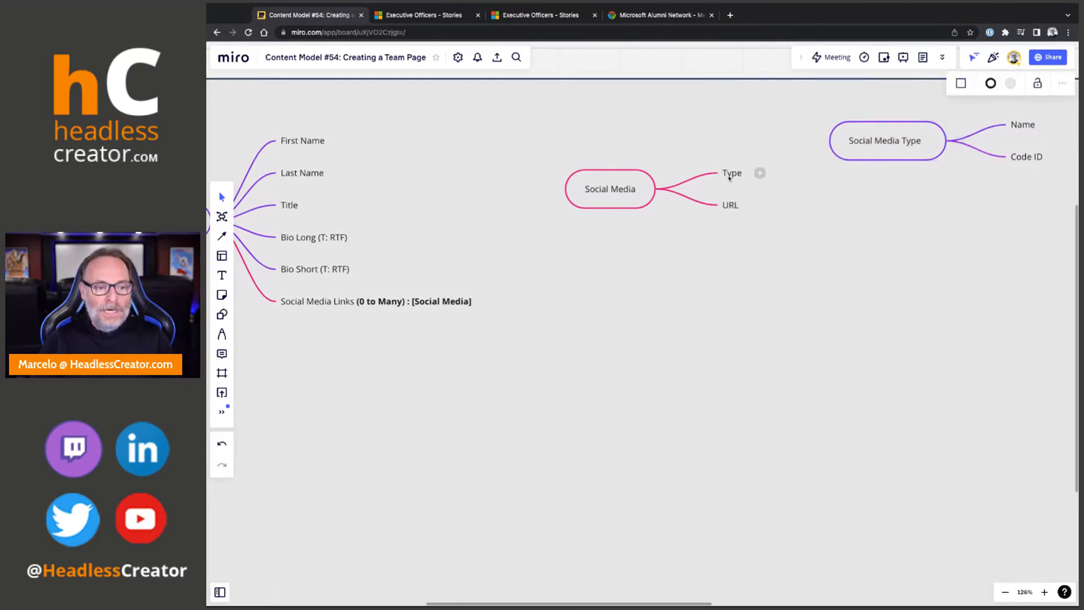
Extend the Social Media map's Type branch label to "Type (1 to 1) : [Social Media Type]"
click(731, 173)
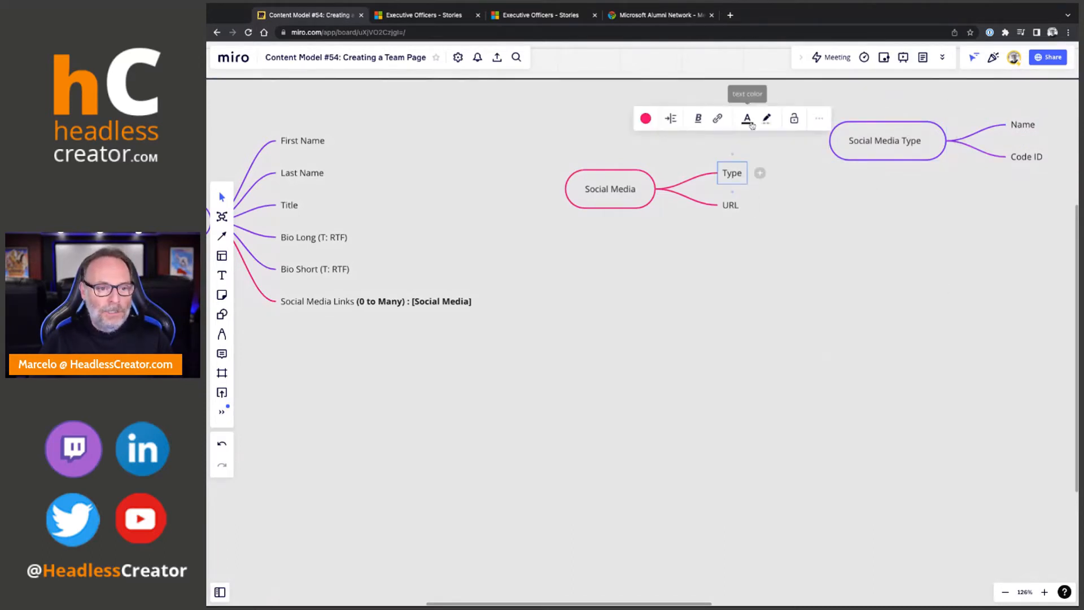
double_click(732, 173)
key(Right)
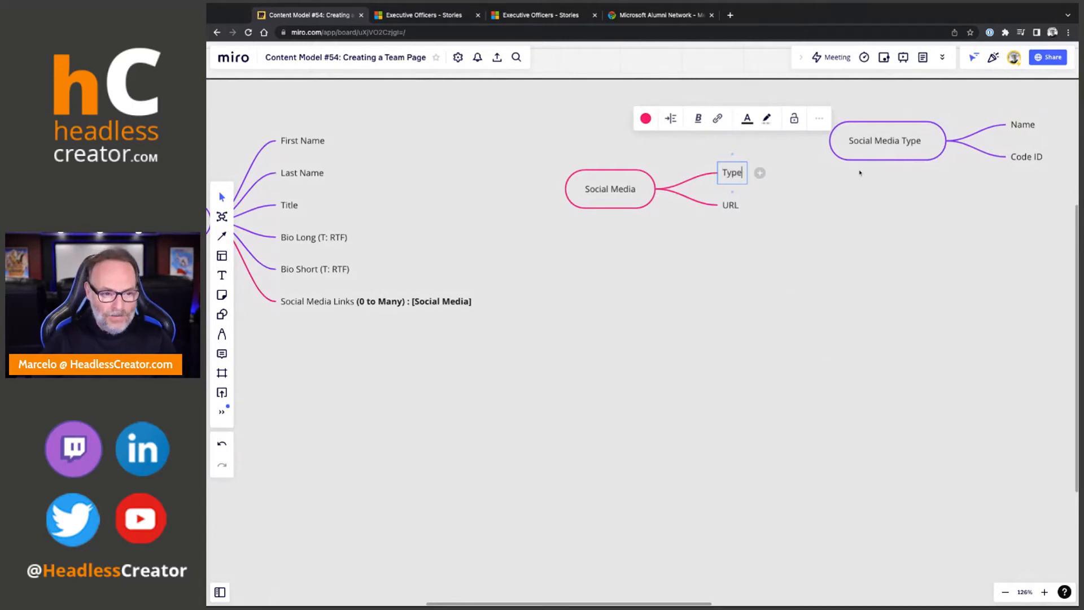
text((1 to 1) :)
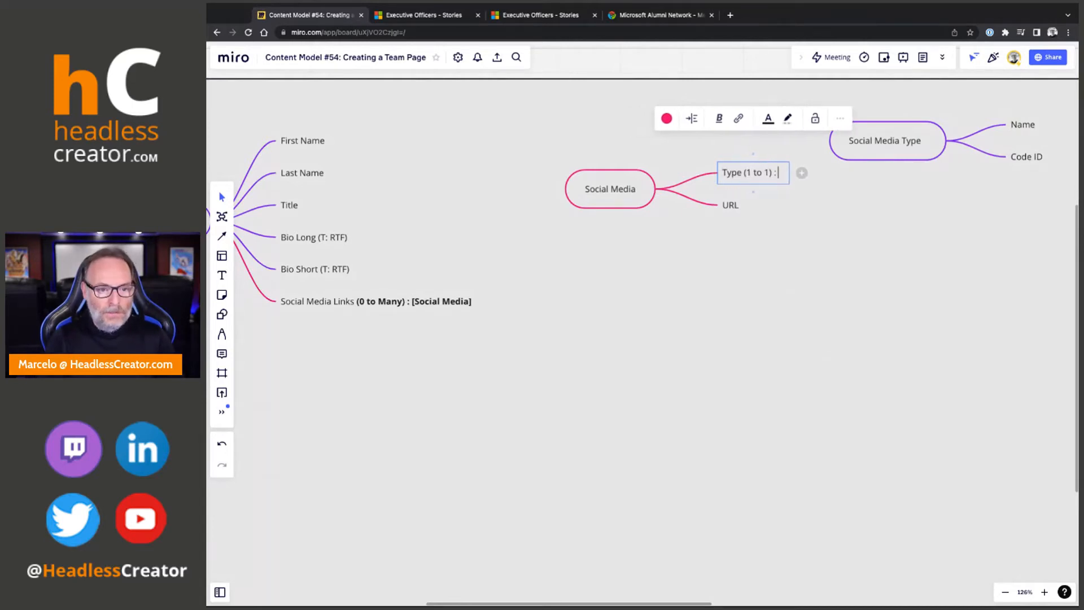
text( [Social Media)
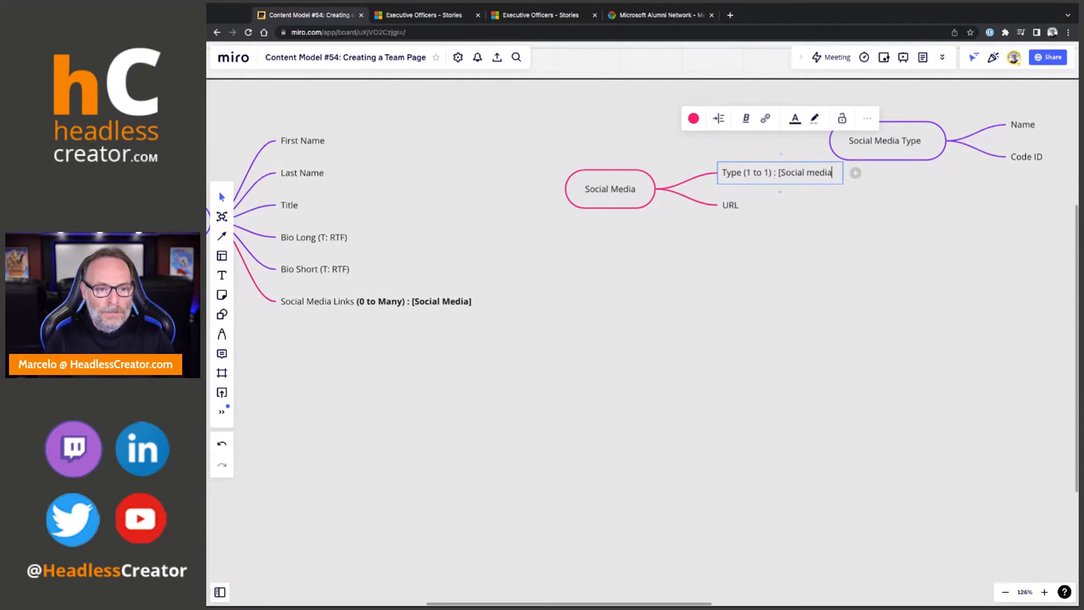
text( Typ)
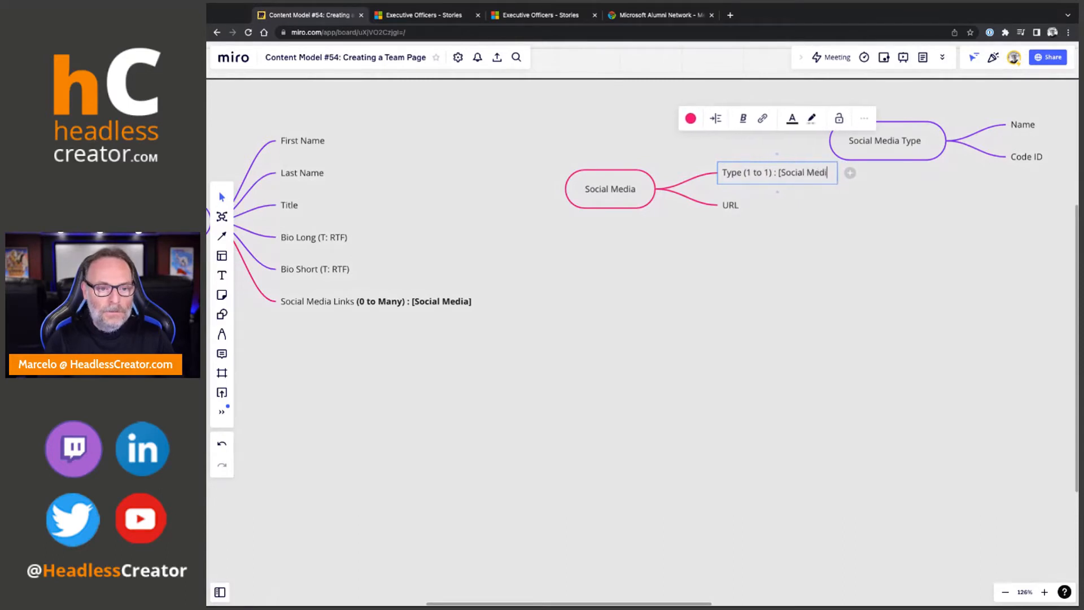
text(e])
Bold "(1 to 1) : [Social Media Type]" in the Type label and recolor its branch orange
key(ctrl+a)
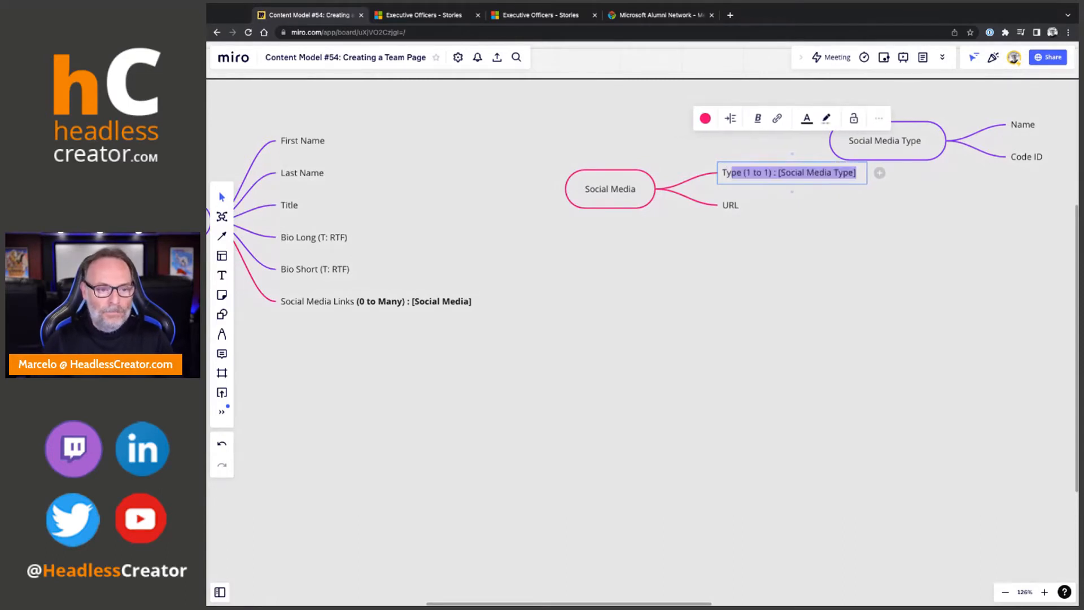
key(shift+Right)
key(shift+Right)
key(shift+Right)
key(ctrl+b)
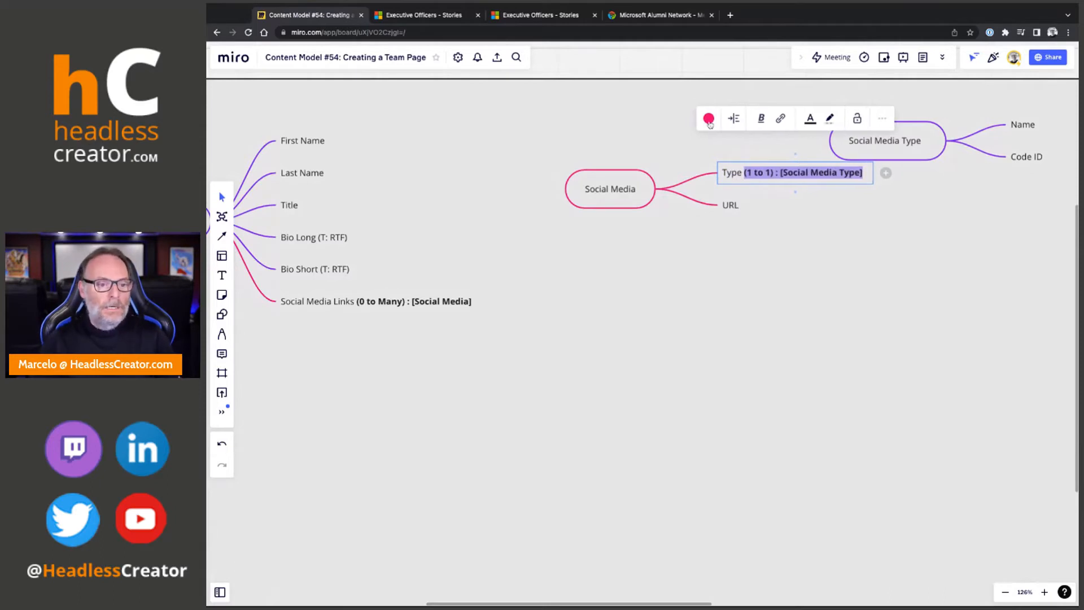
click(709, 120)
click(699, 165)
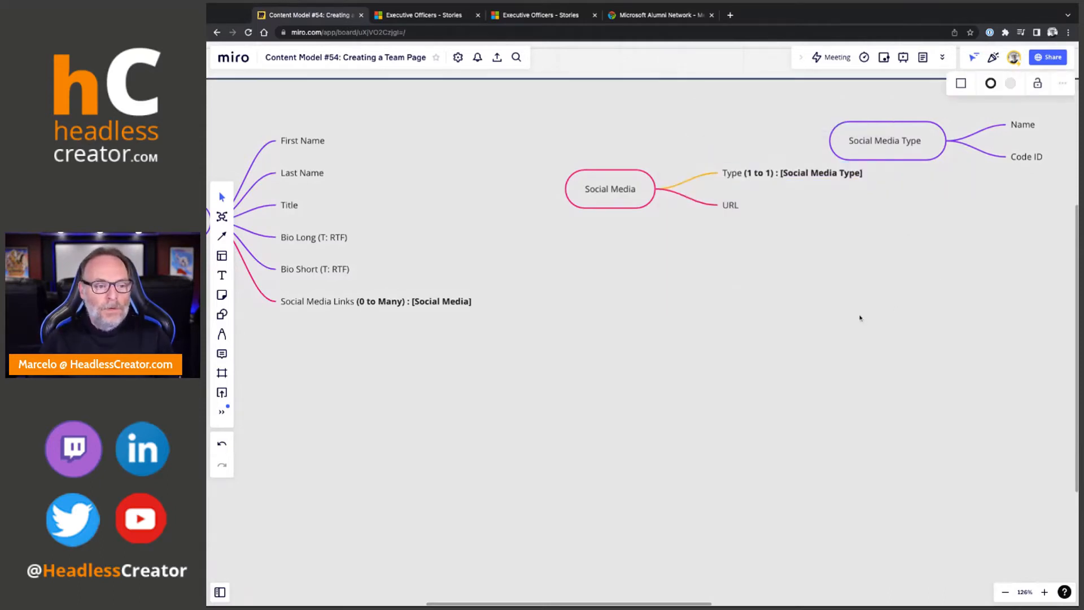
Move the Social Media map below the Social Media Type map and shift the Social Media Type map slightly farther from the Person map
scroll(861, 319, down, 3)
mouse_move(648, 217)
mouse_down()
mouse_move(630, 197)
mouse_move(817, 345)
mouse_move(837, 382)
mouse_up()
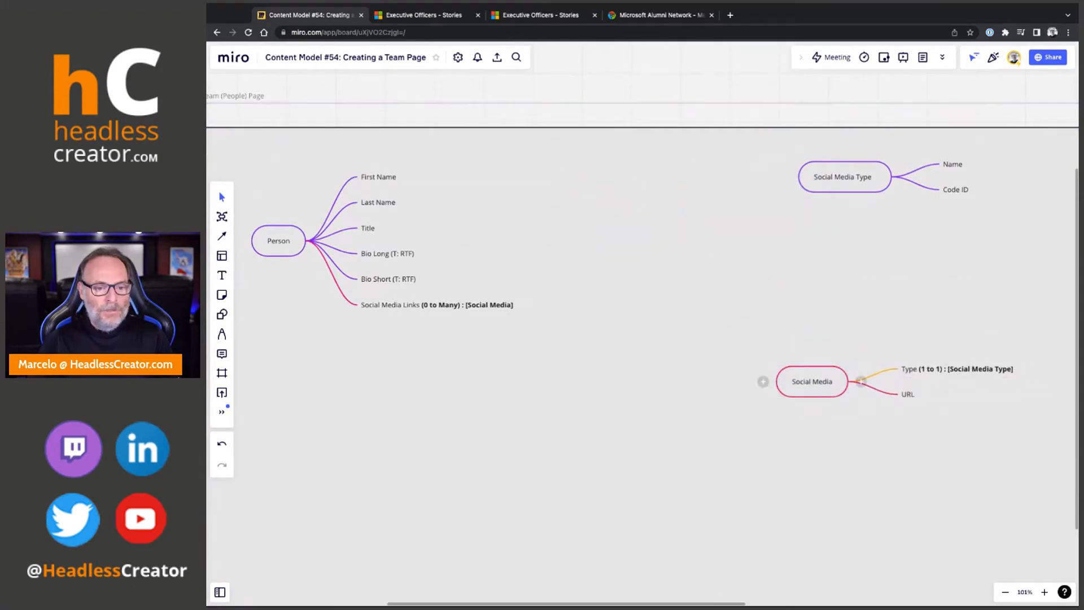
drag(810, 186, 849, 196)
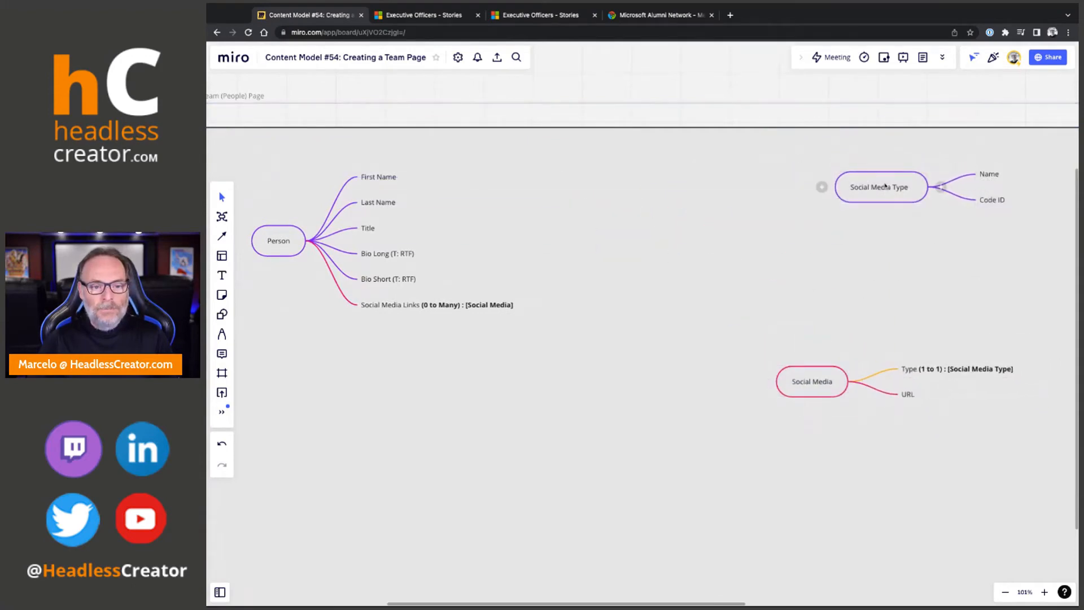
scroll(904, 190, up, 5)
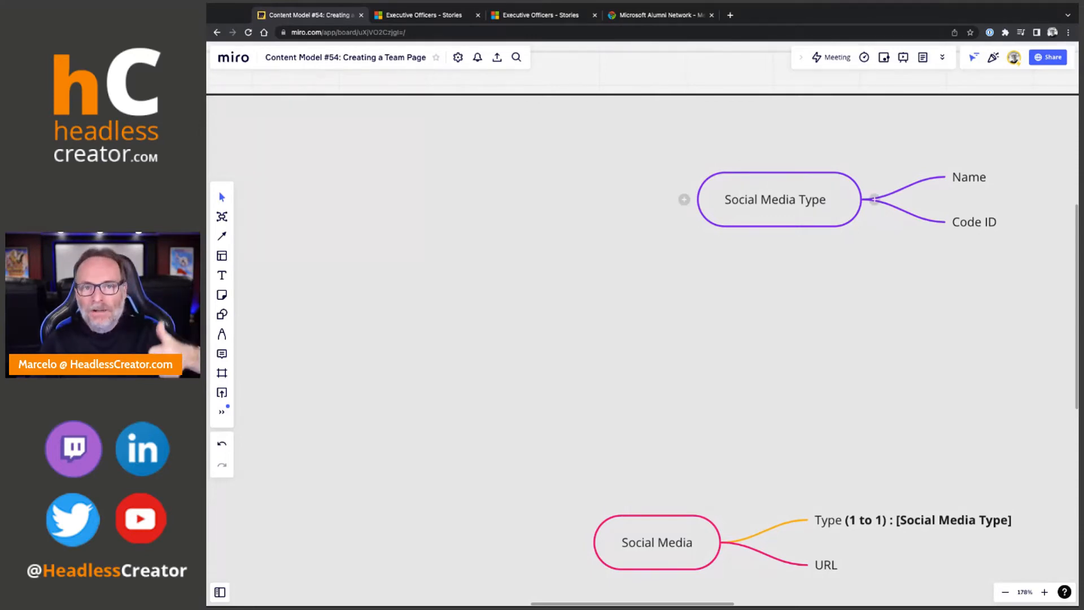
Add an "Icon" branch below Code ID on the Social Media Type map
click(978, 226)
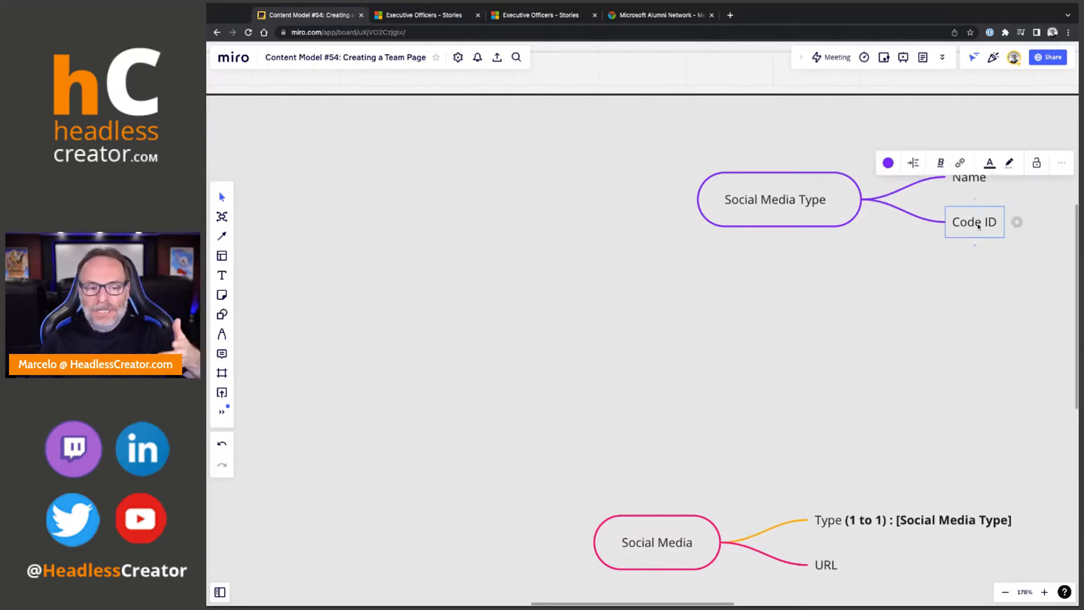
key(Return)
text(Icon)
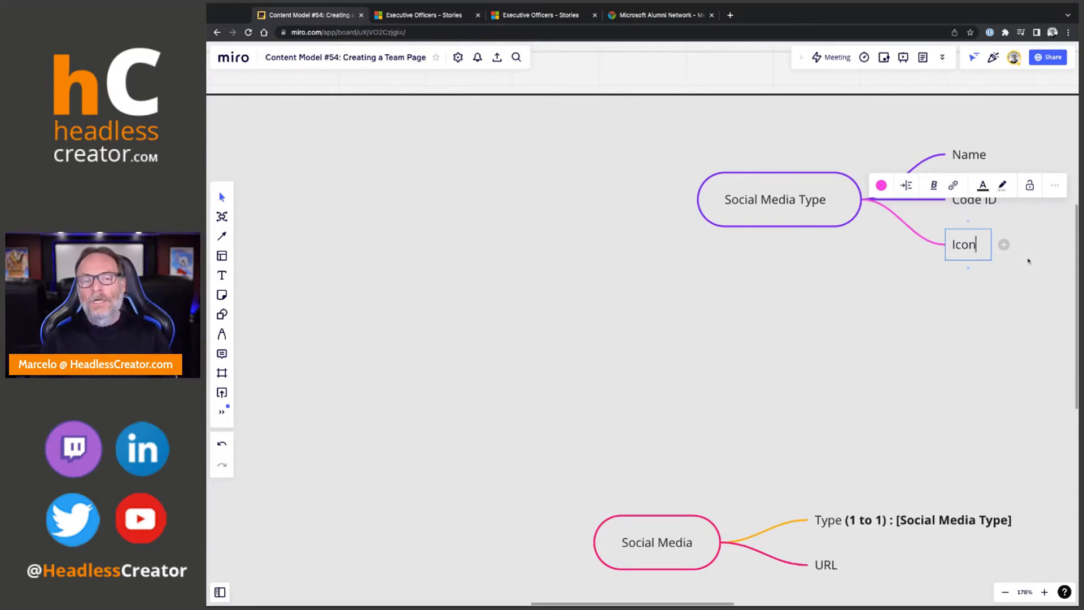
click(999, 285)
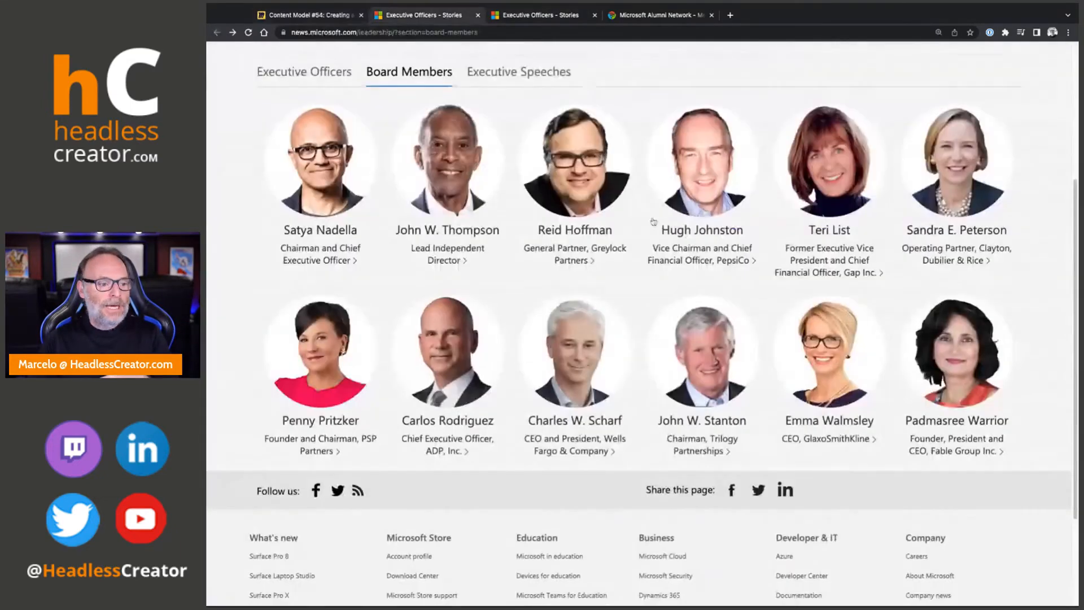
Switch to Microsoft's board members page, open the Chairman and CEO's profile to examine its social media icons, and return to the Miro board
click(446, 14)
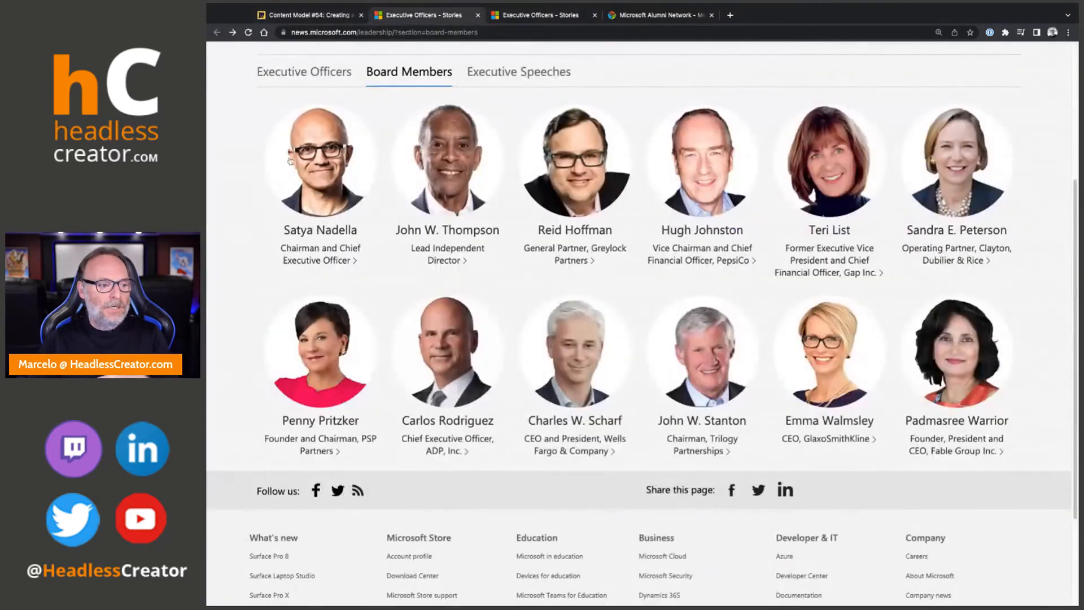
click(325, 165)
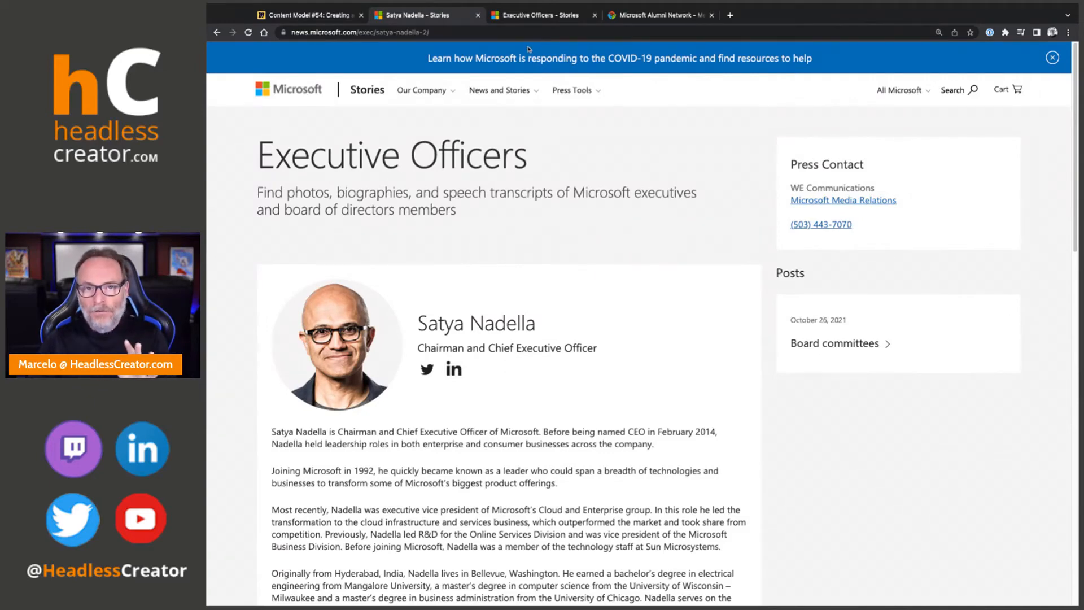
click(307, 15)
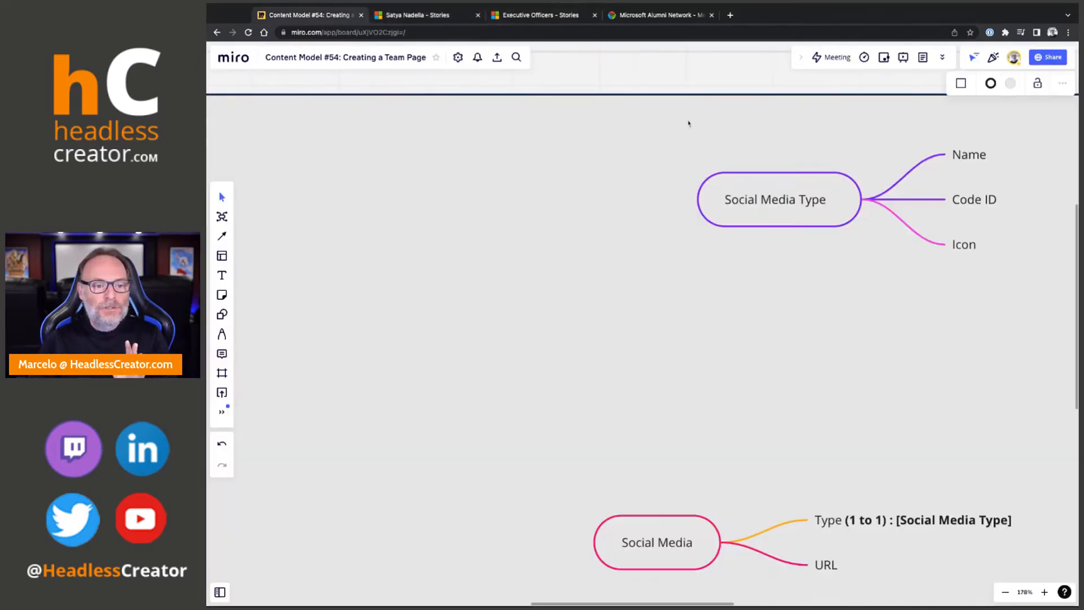
Delete the Icon branch from the Social Media Type map and move the Code ID branch slightly lower
click(958, 245)
key(Delete)
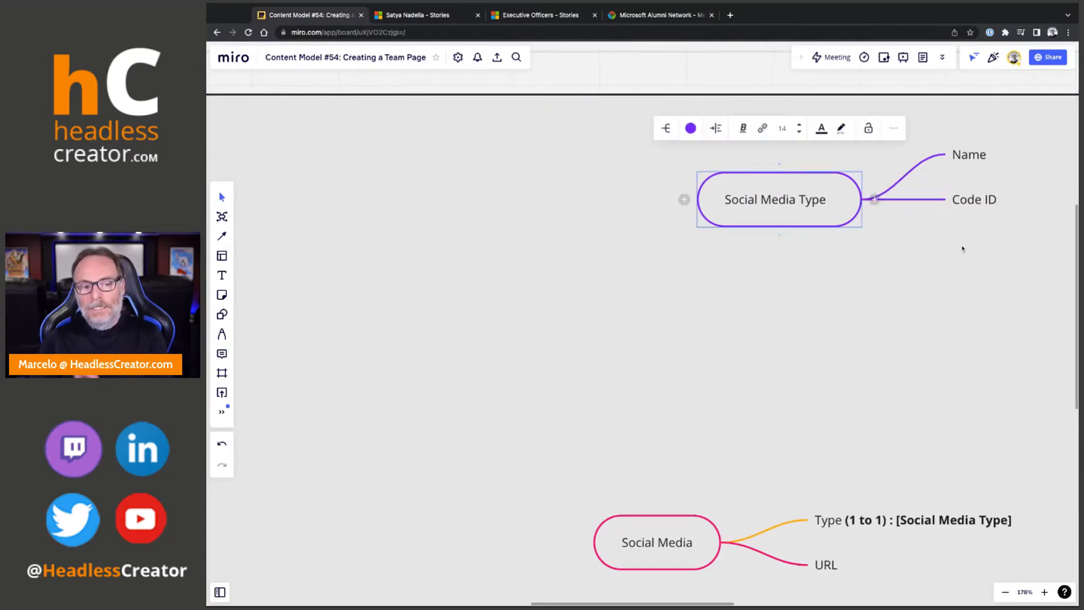
drag(976, 207, 972, 236)
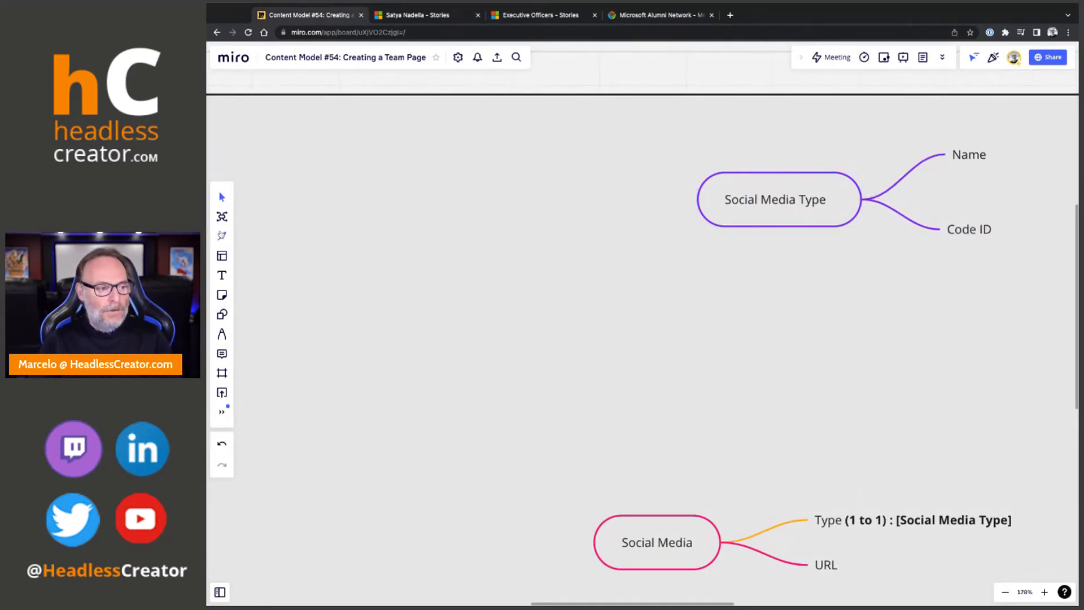
key(l)
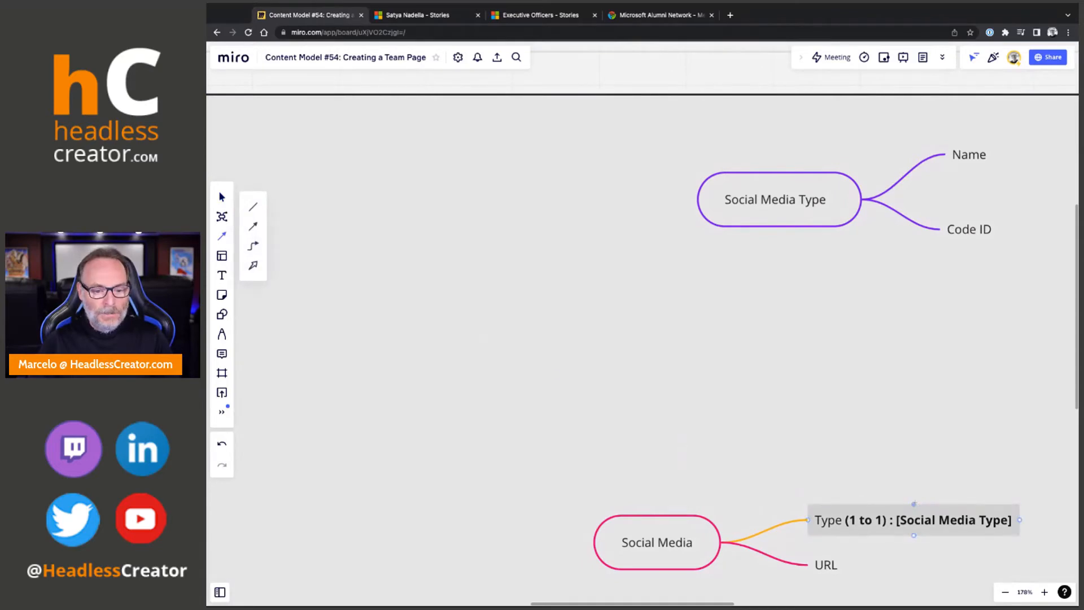
drag(914, 504, 812, 240)
key(Delete)
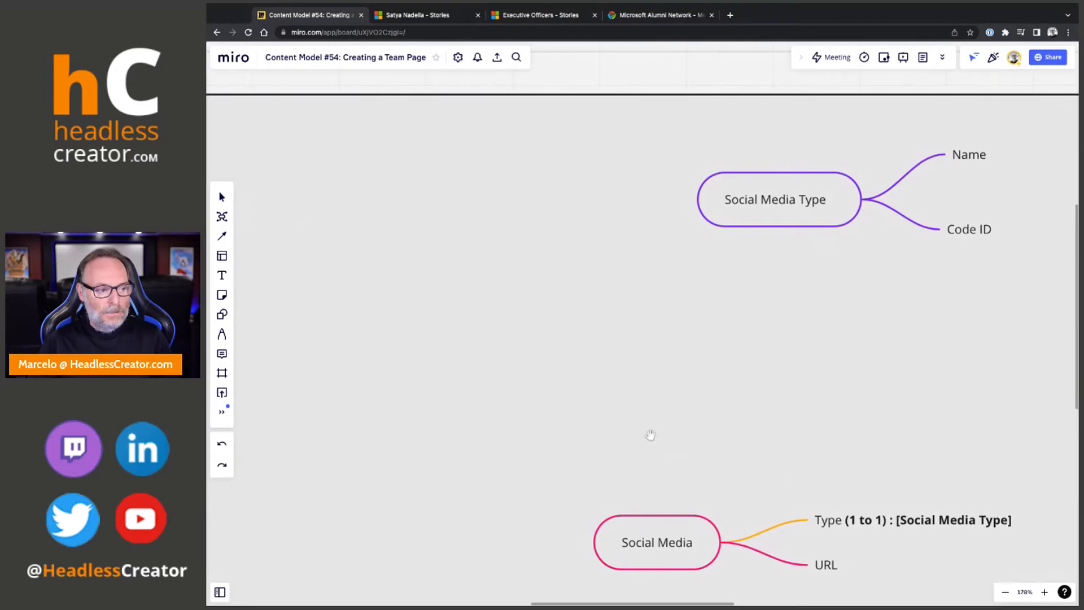
Draw an arrow from the Type branch label up to the Social Media Type node and move the Social Media map closer to it
click(221, 236)
mouse_move(914, 505)
mouse_down()
mouse_move(828, 290)
mouse_move(779, 229)
mouse_up()
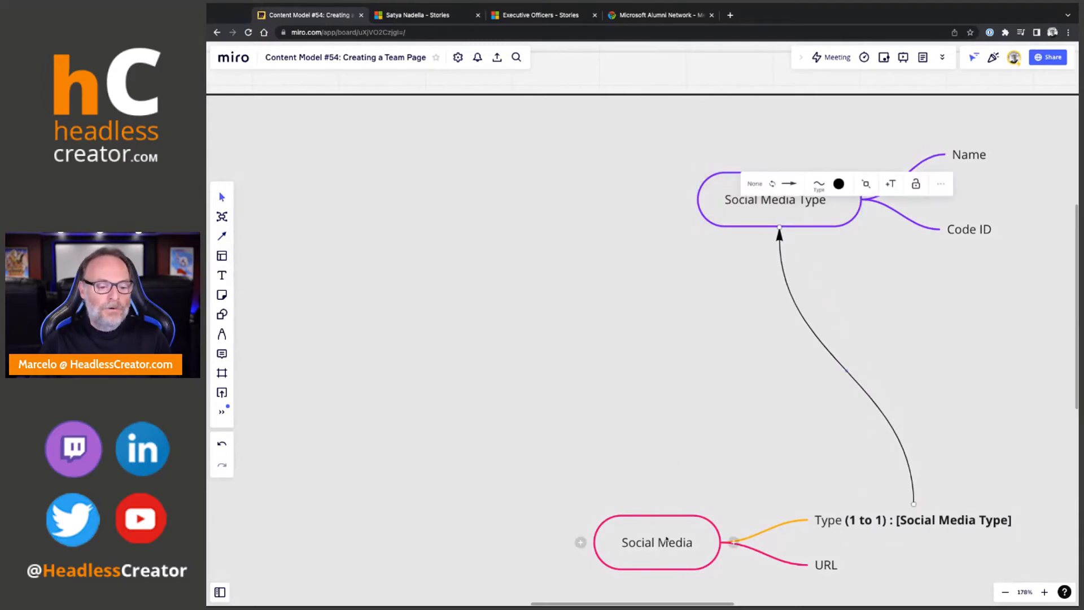
drag(677, 540, 668, 476)
click(668, 539)
Draw an arrow from the Person map's Social Media Links label to the Social Media node
scroll(538, 272, left, 5)
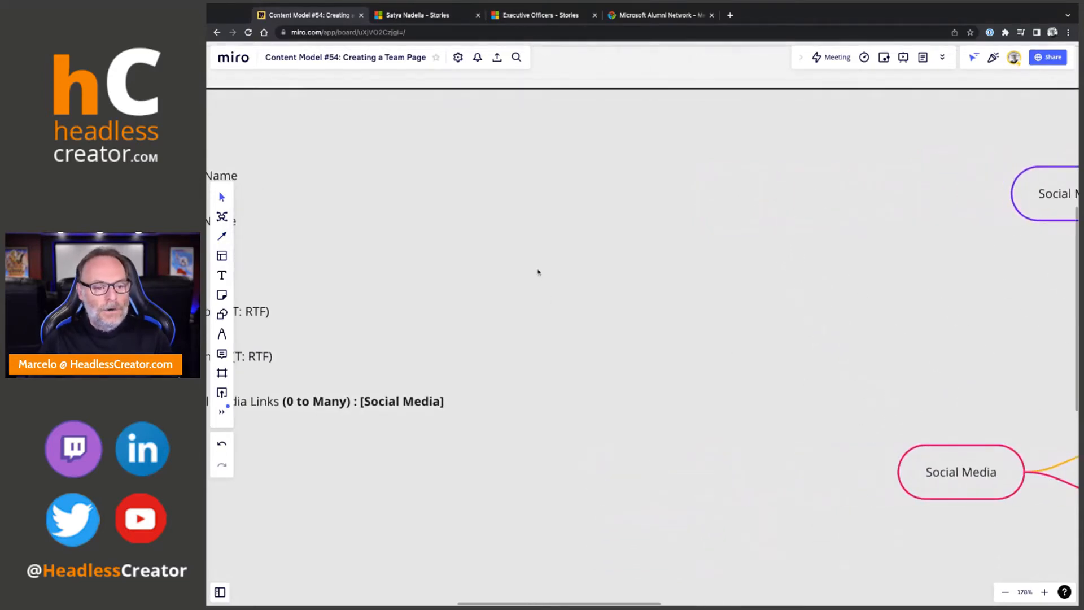
scroll(822, 291, down, 5)
scroll(789, 296, left, 3)
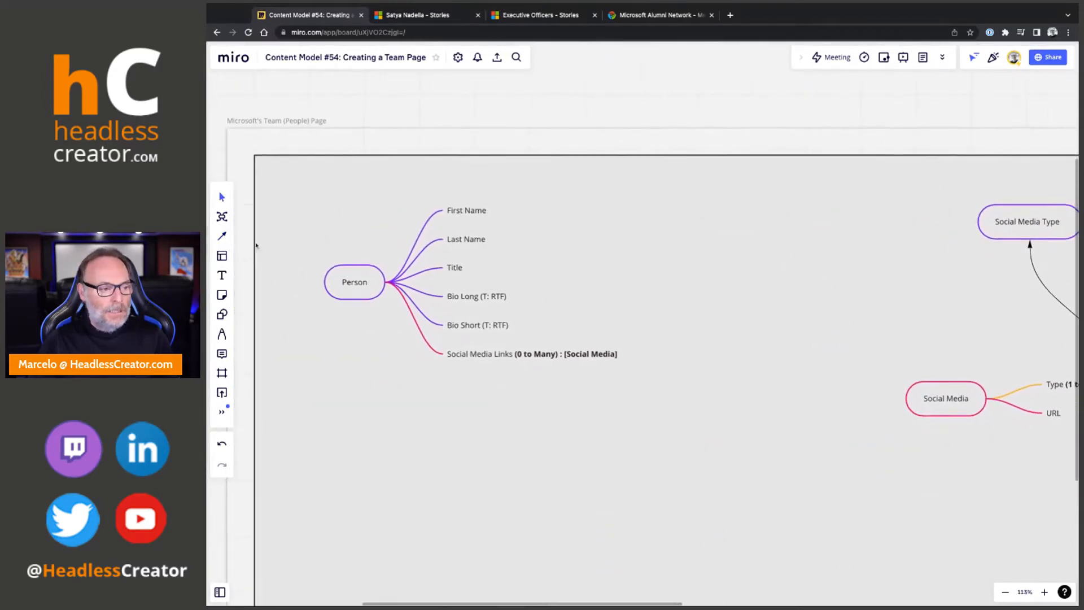
key(l)
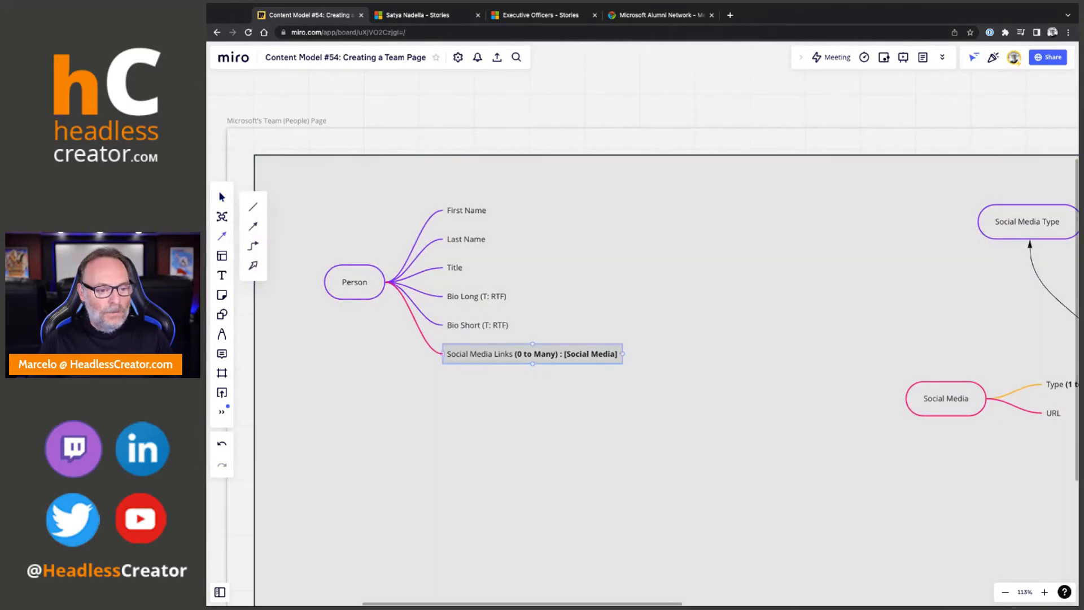
drag(622, 354, 937, 399)
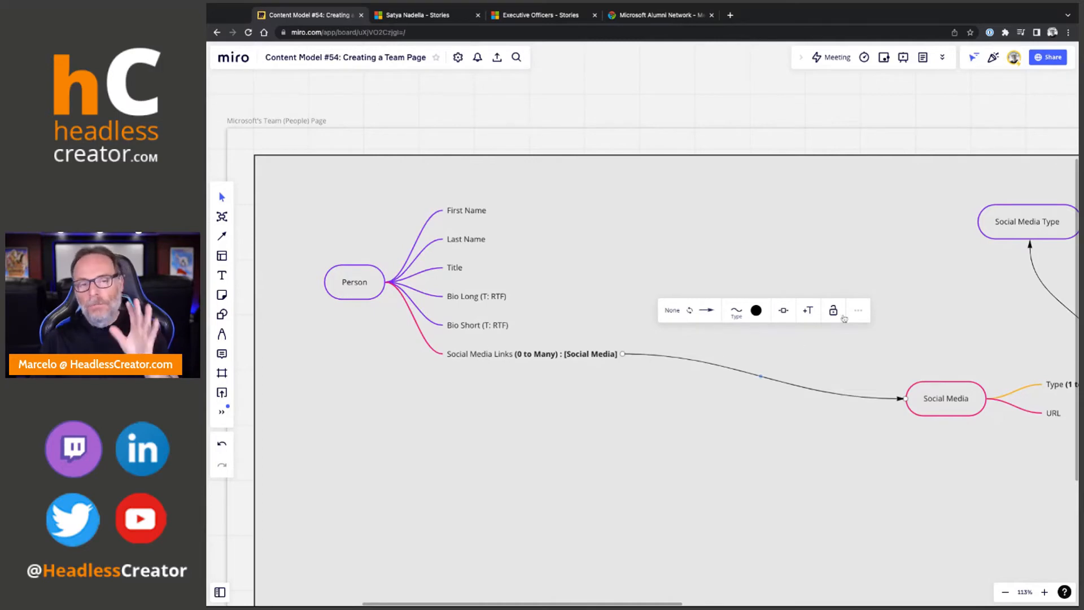
click(449, 15)
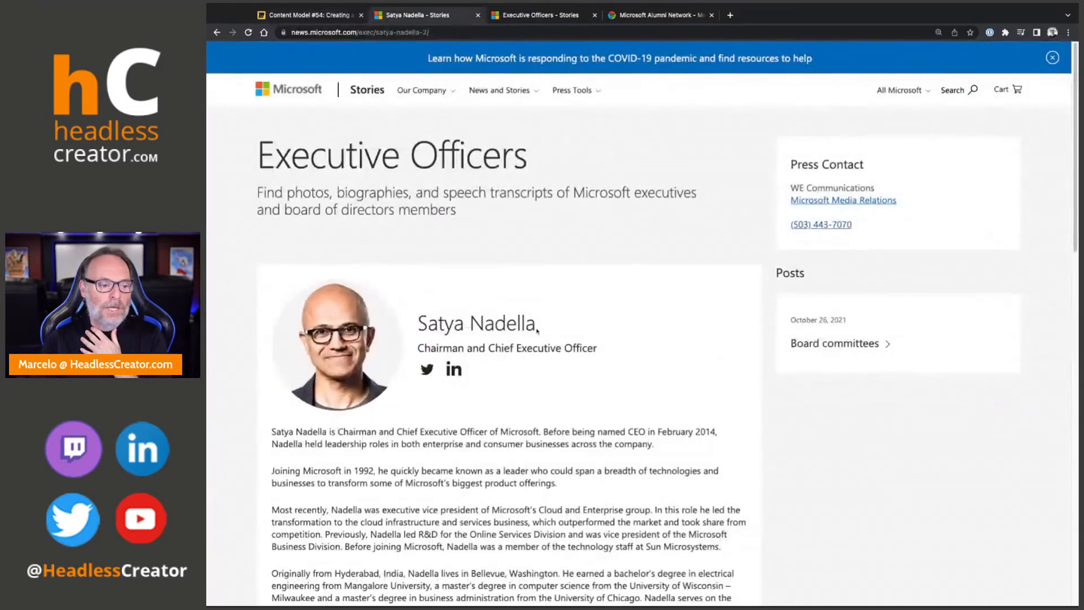
click(219, 33)
click(476, 159)
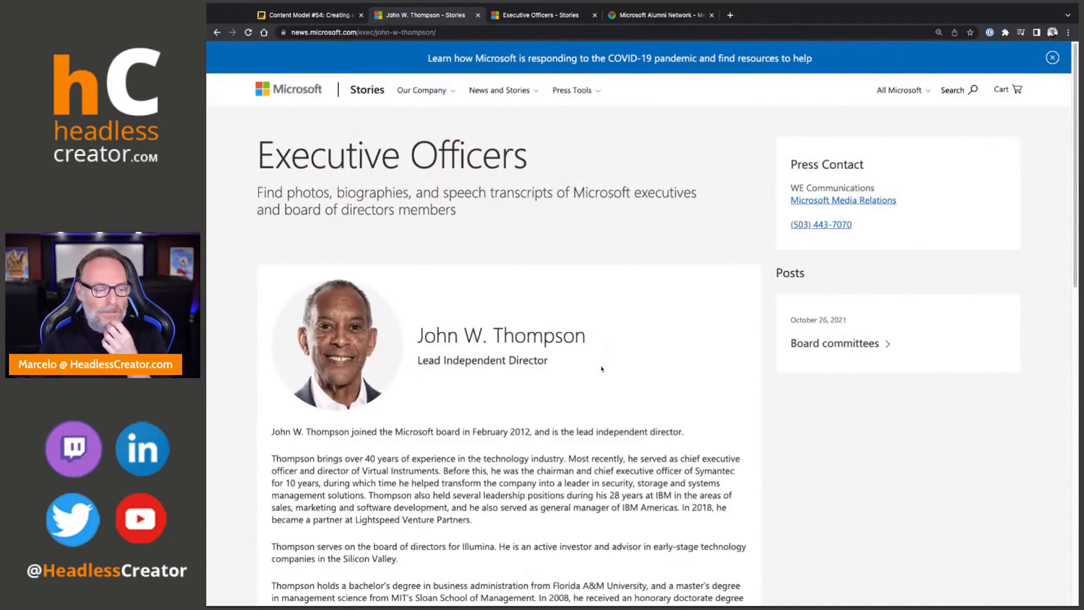
scroll(602, 369, down, 5)
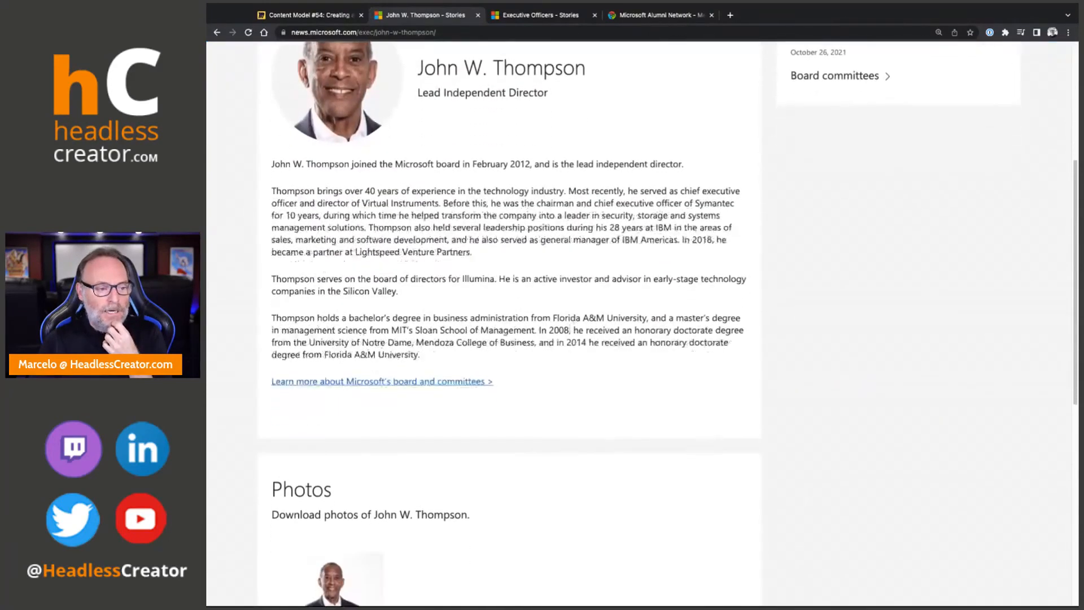
drag(272, 130, 268, 131)
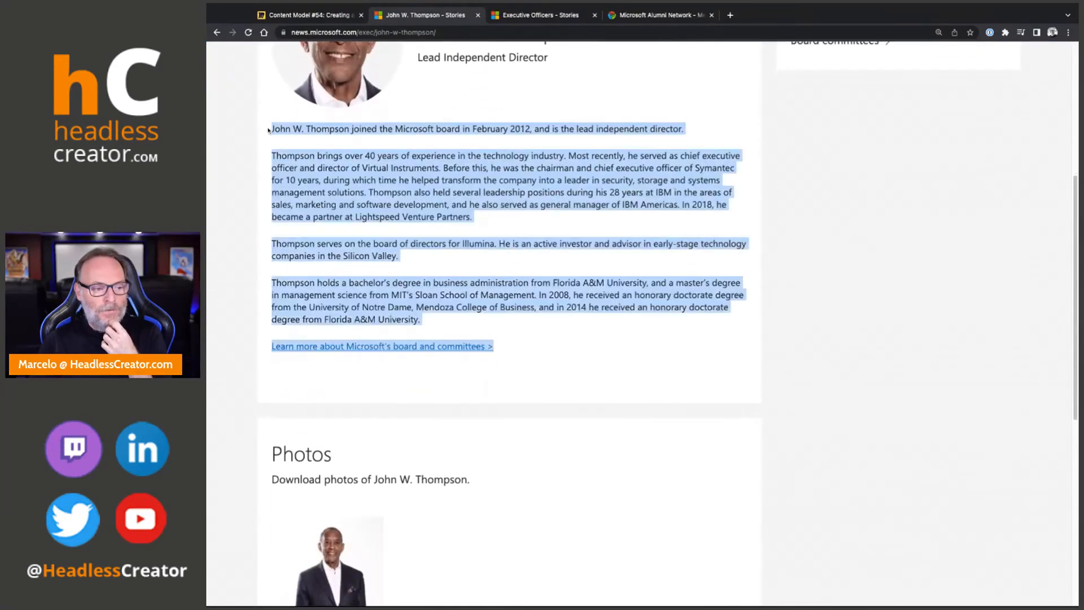
click(587, 360)
scroll(587, 358, down, 3)
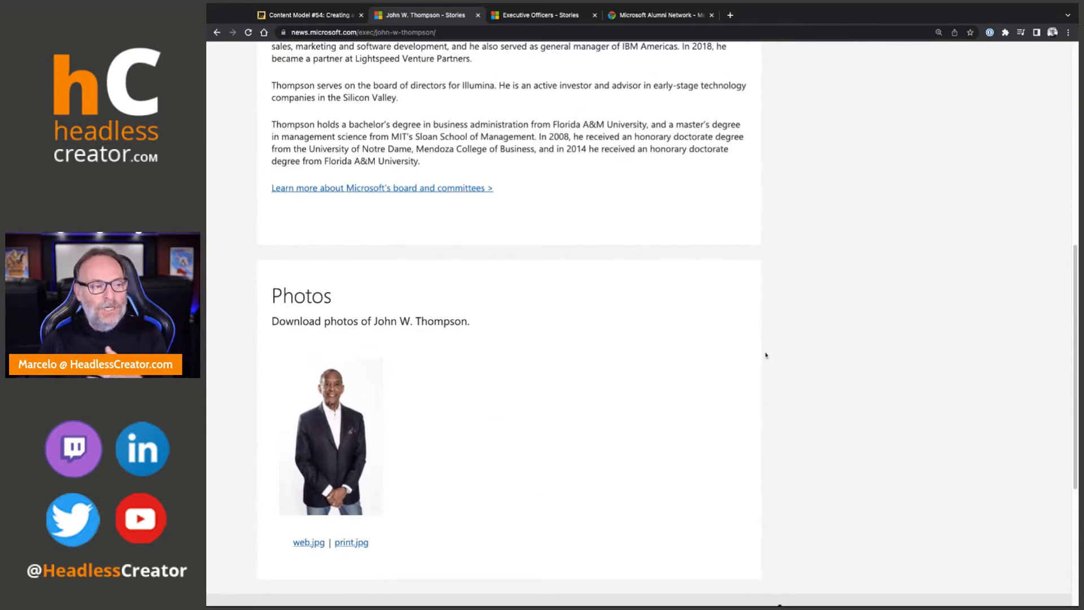
Go back to the board members page and examine the photo gallery on the Chairman and CEO's profile
click(217, 32)
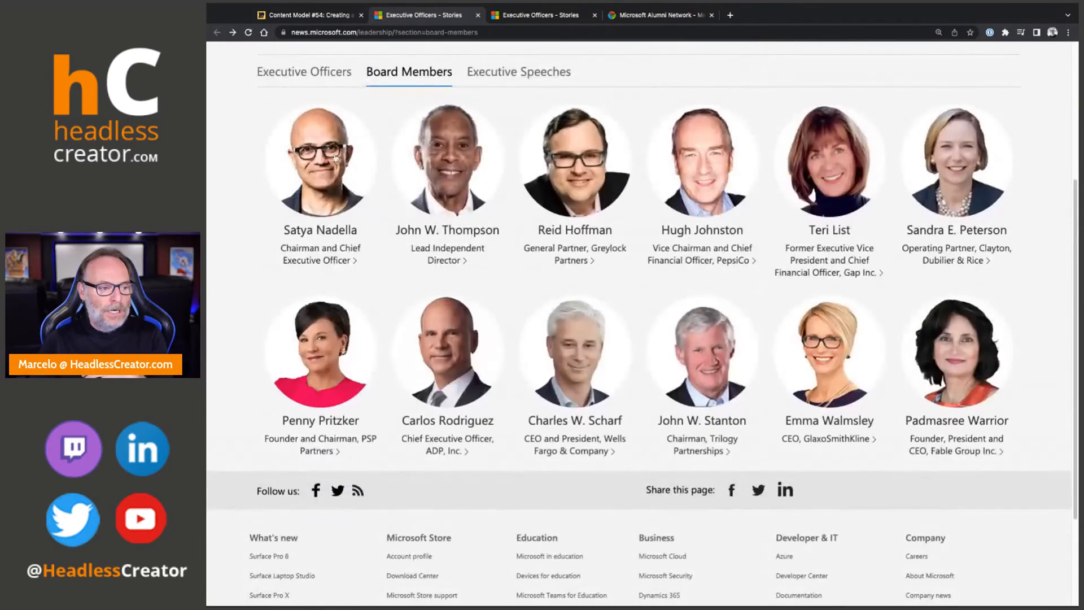
click(335, 158)
scroll(336, 158, down, 7)
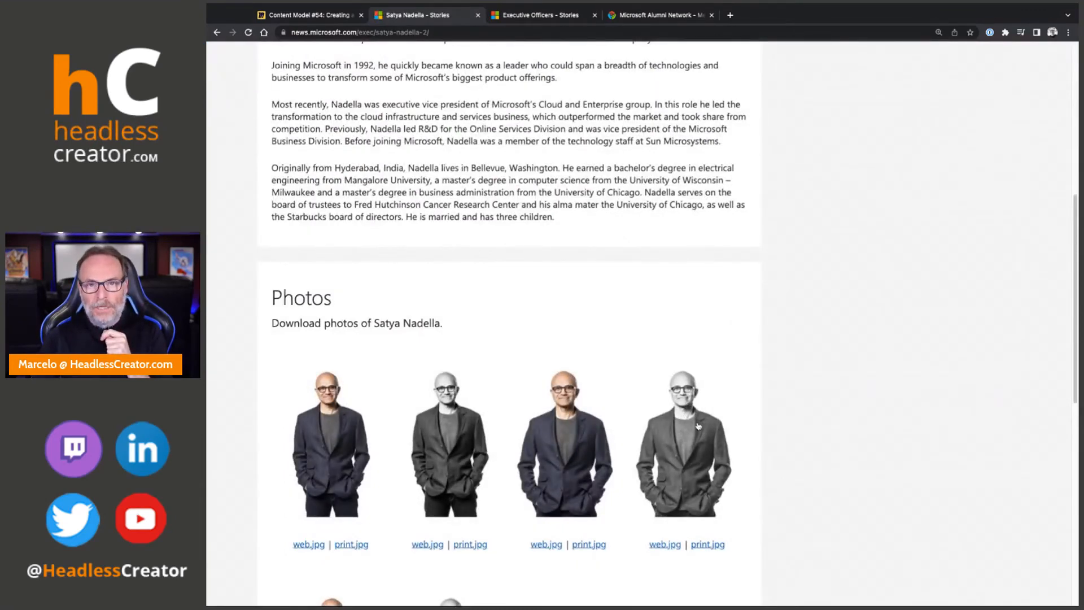
scroll(700, 421, down, 4)
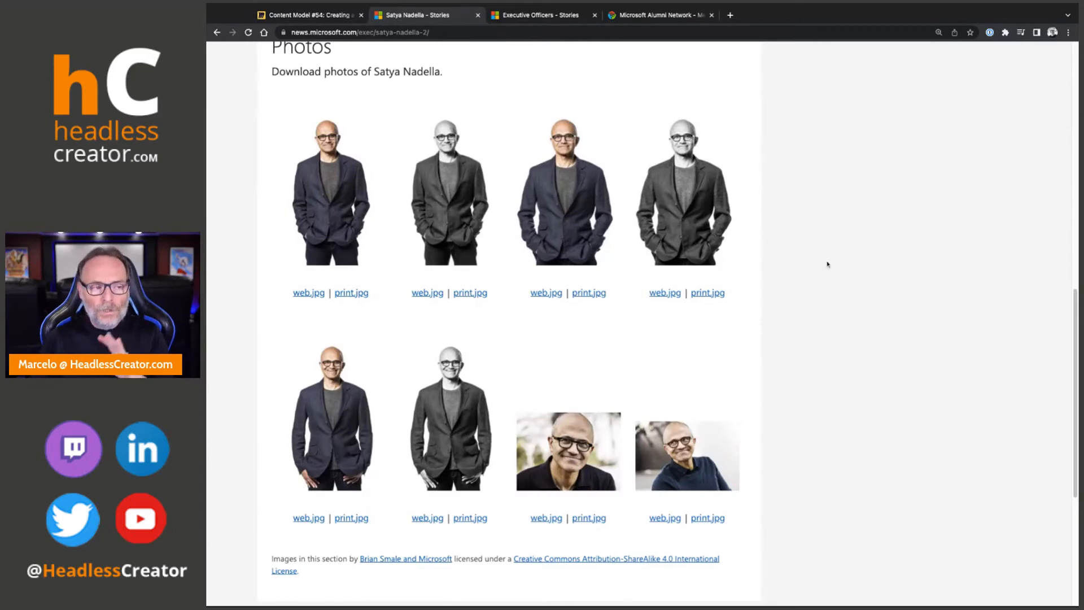
scroll(848, 263, up, 2)
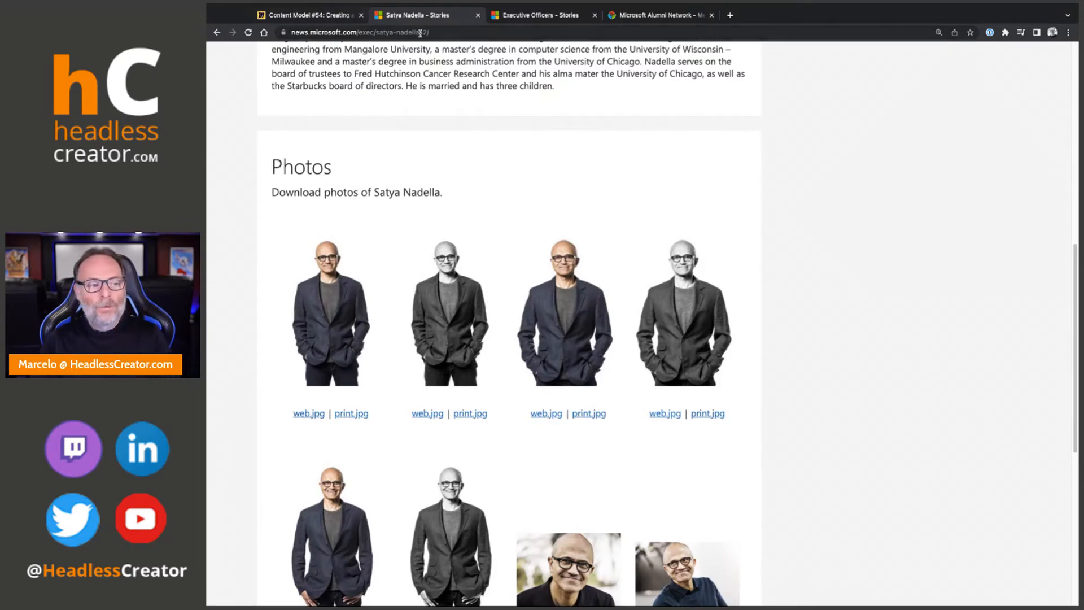
scroll(257, 149, up, 1)
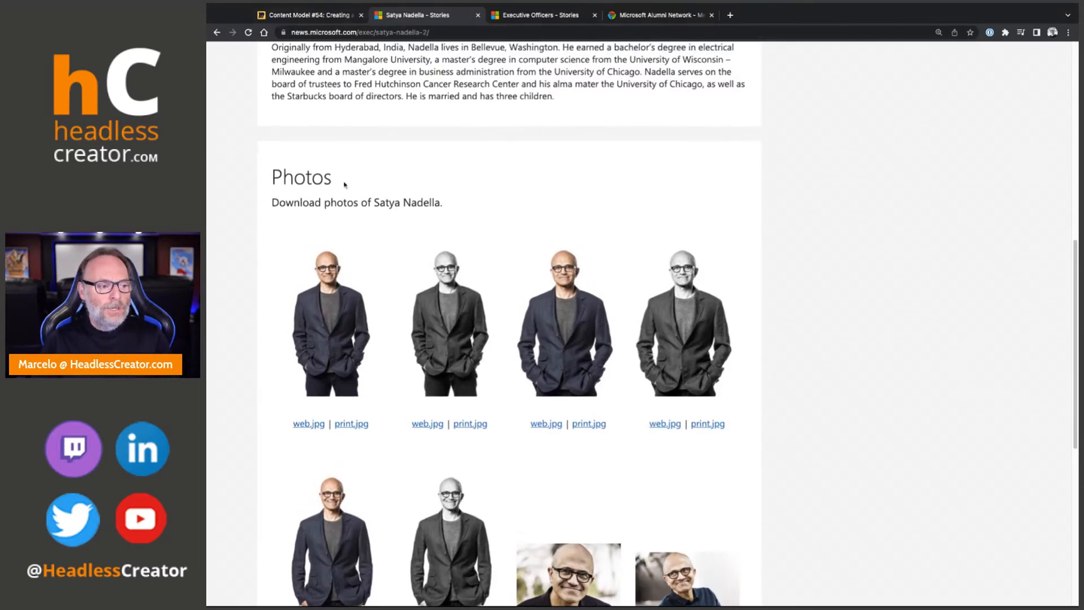
Return to the Miro board and add a "Photos (0 to Many) :" branch below Social Media Links on the Person map
click(314, 16)
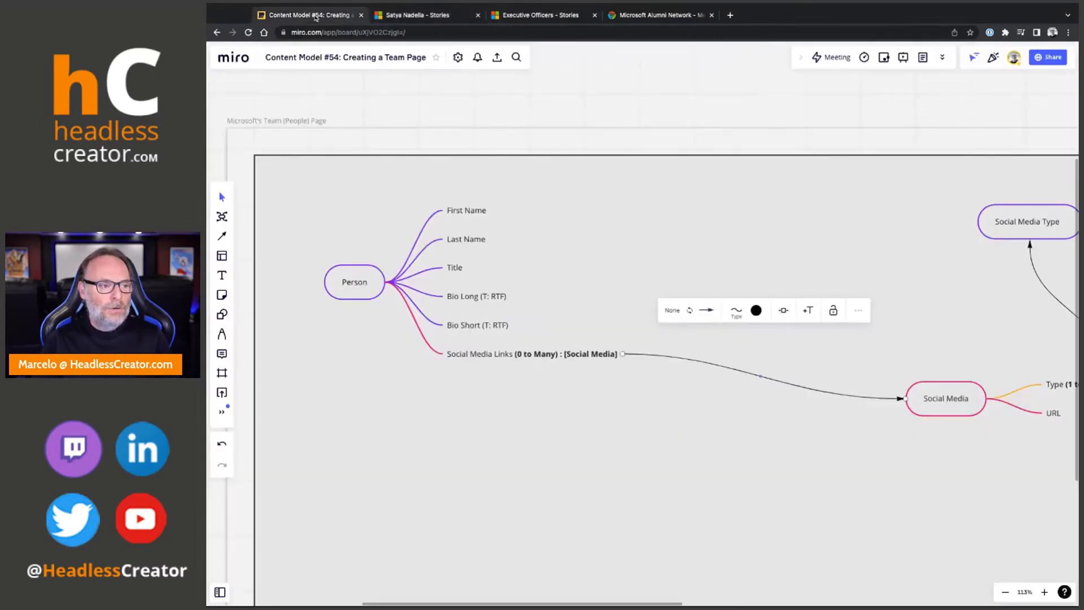
click(477, 355)
key(Return)
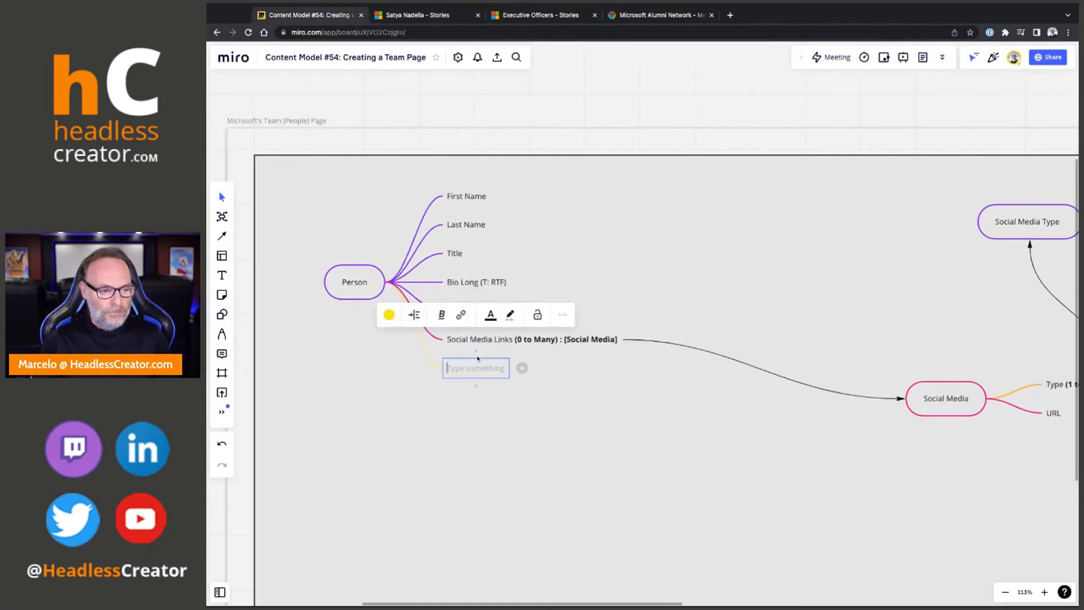
text(Photos)
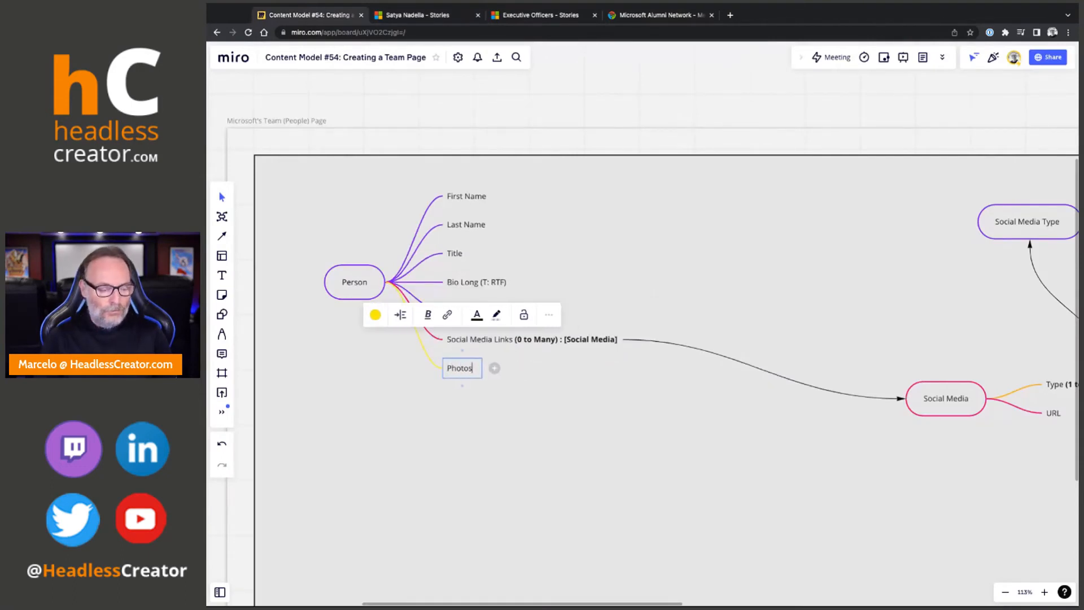
text( ()
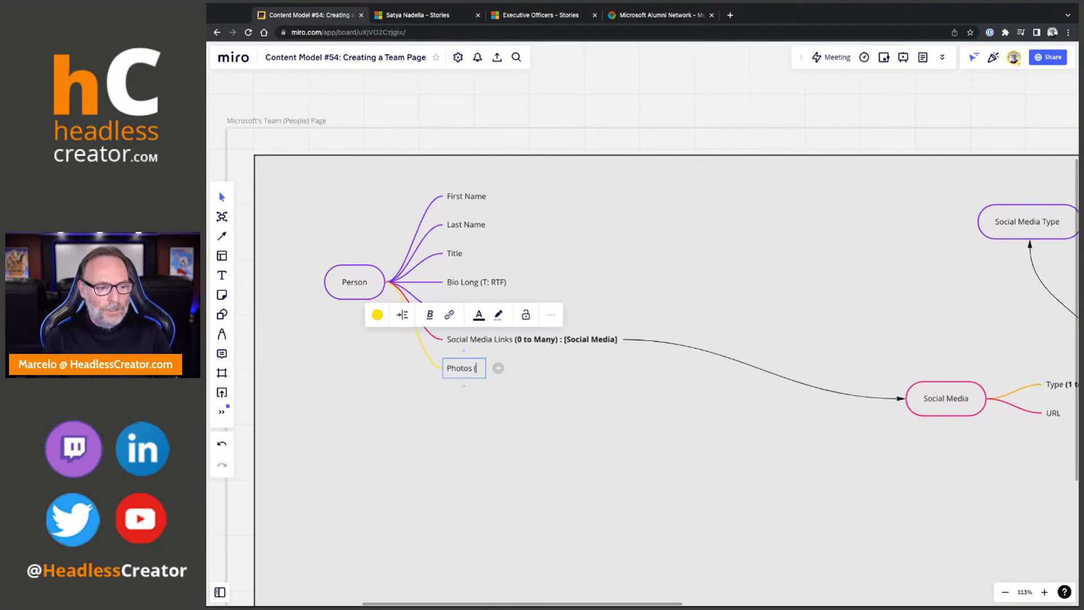
text(0 to Many) :)
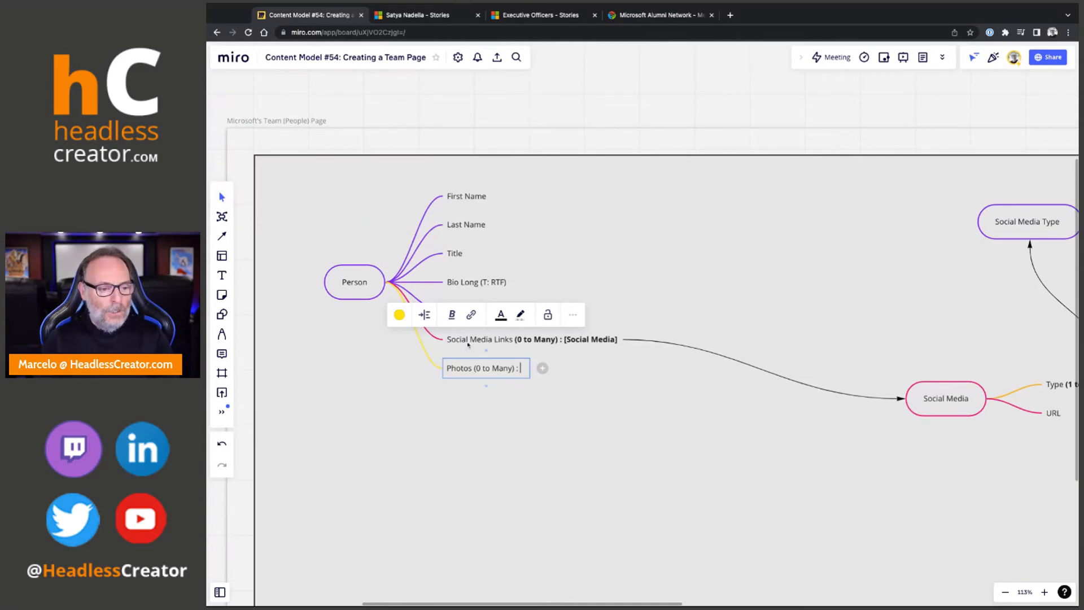
click(564, 413)
Recolor the Person map's Photos branch orange
click(467, 368)
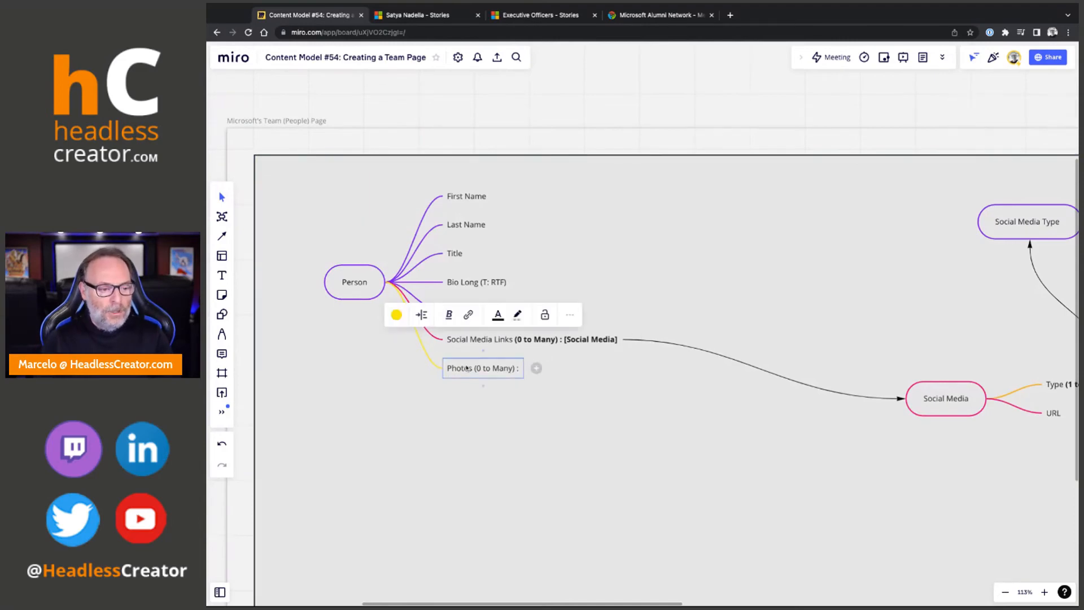
click(396, 315)
click(476, 387)
mouse_move(483, 379)
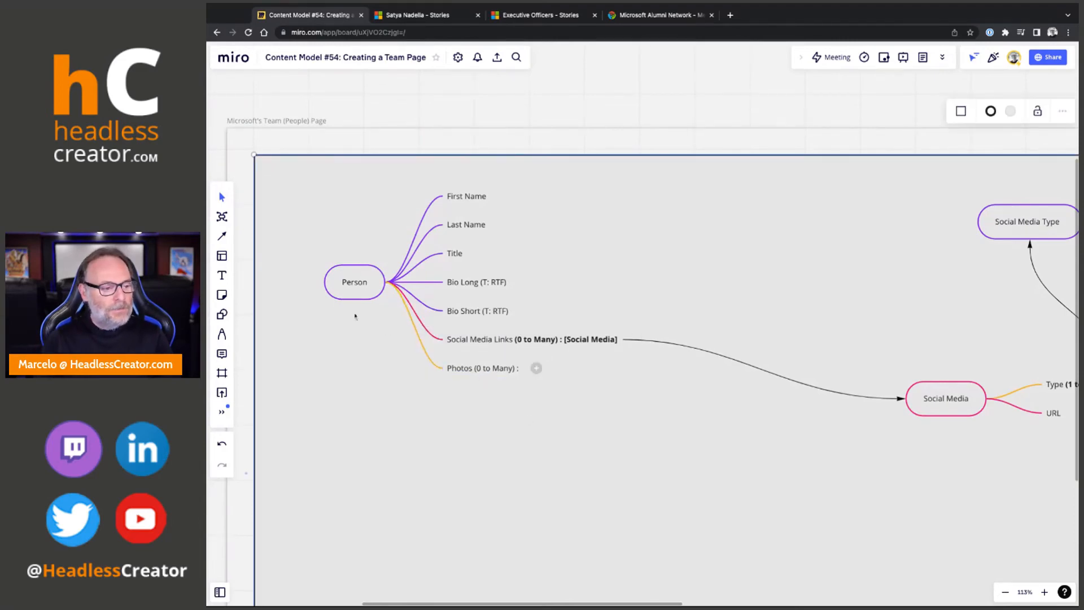
Create a "Person - Photo" mind map below the Person map and add an empty branch to it
click(222, 216)
click(735, 461)
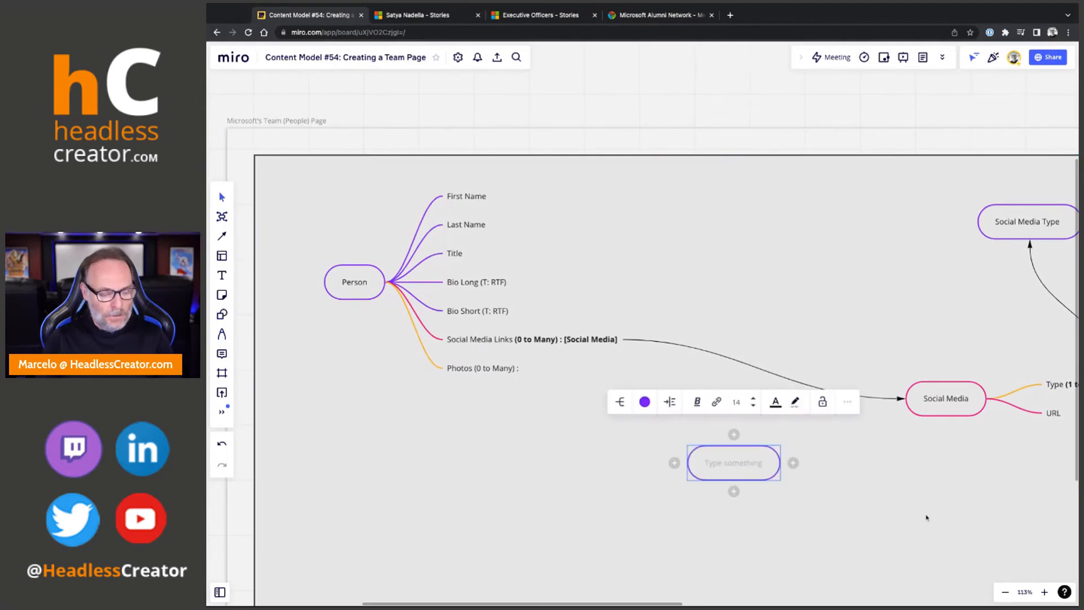
text(Person -)
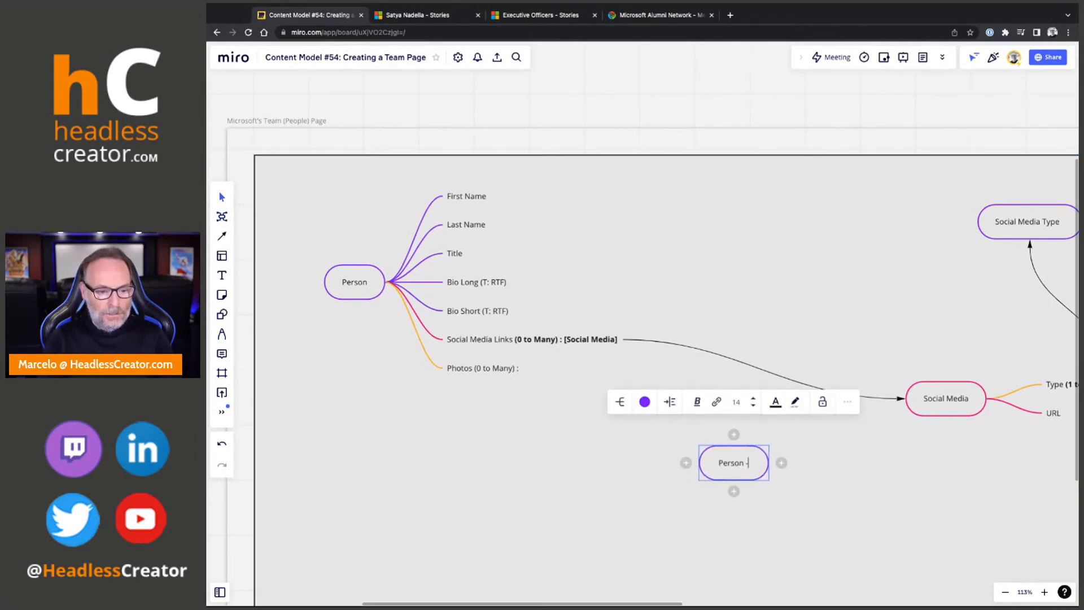
text( Photo)
key(Tab)
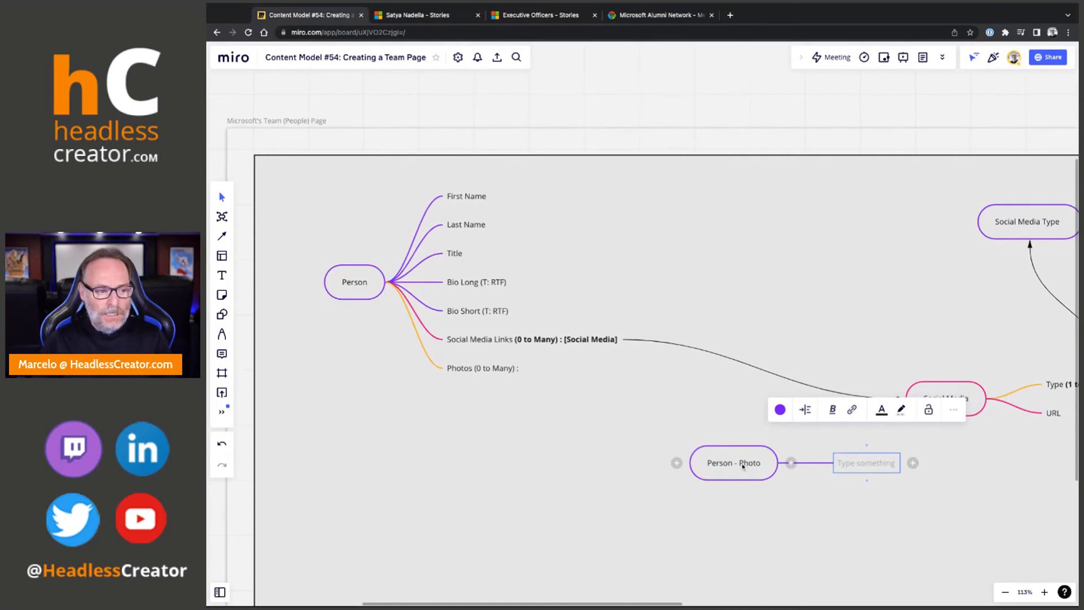
Recolor the whole Person - Photo map pinkish red to match the Social Media map
click(745, 465)
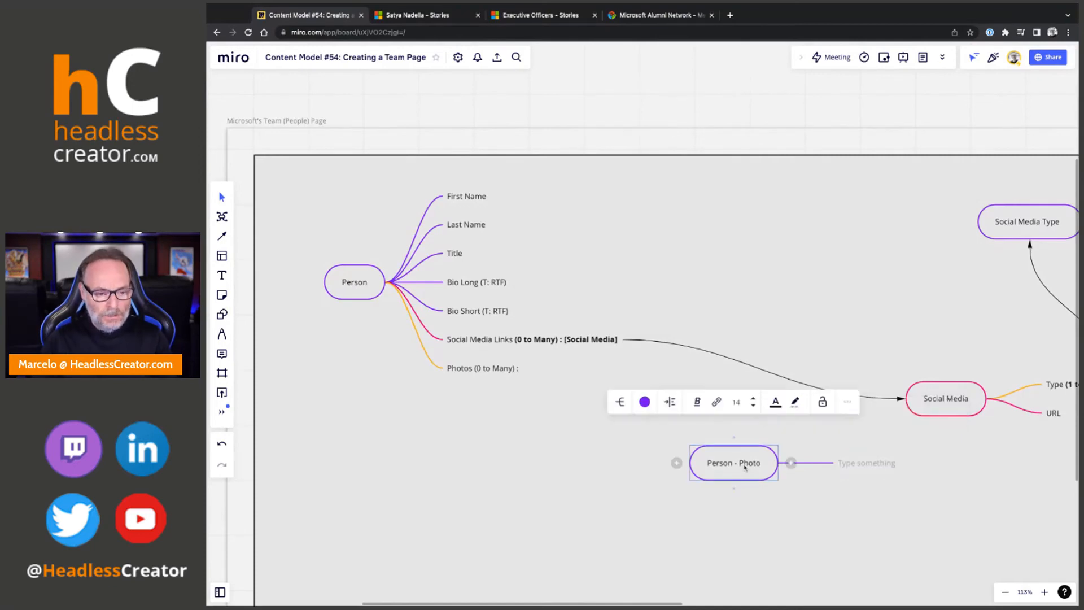
click(644, 401)
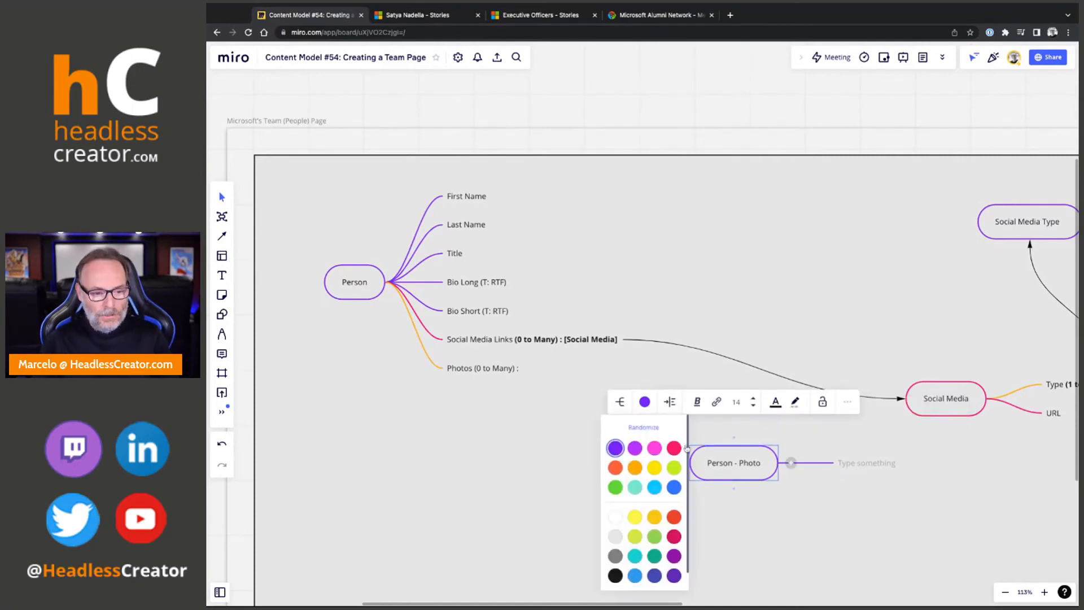
click(674, 448)
click(837, 508)
click(744, 464)
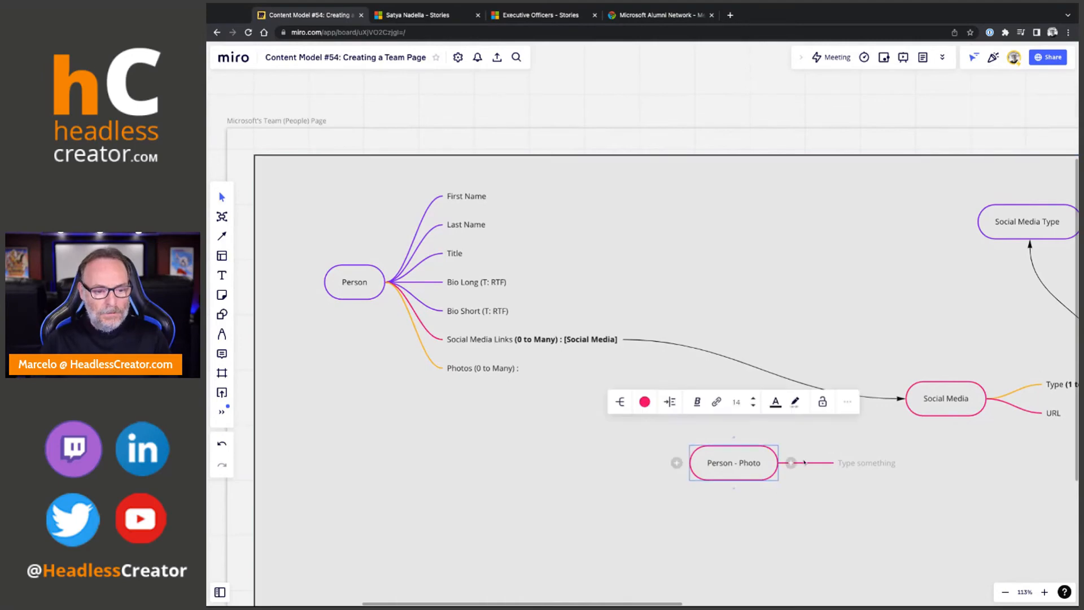
click(872, 465)
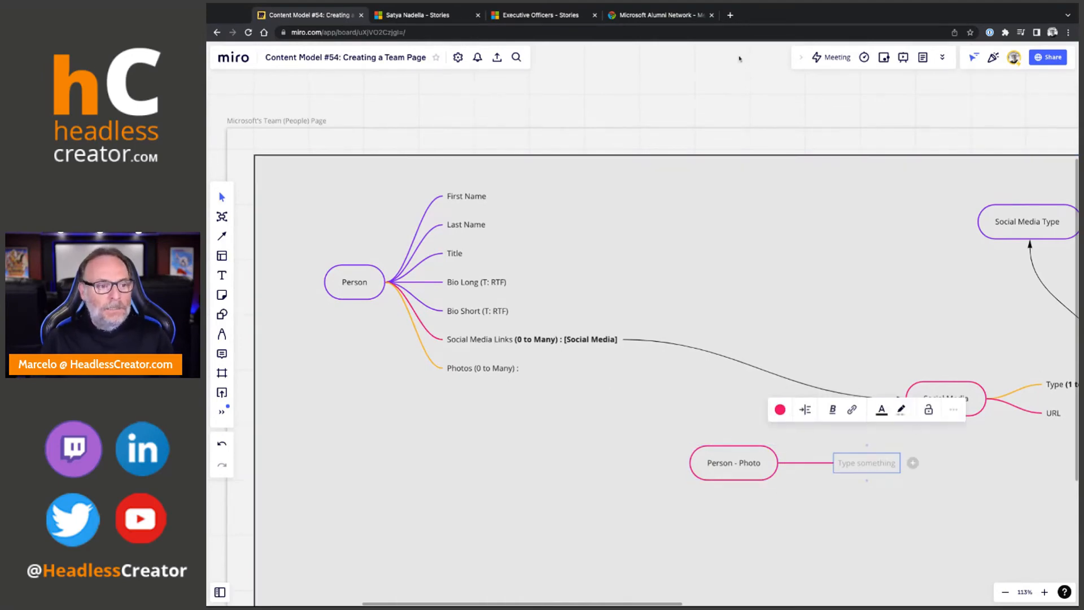
Switch to the Chairman and CEO's Microsoft profile and view the web.jpg version of the first gallery photo
click(415, 16)
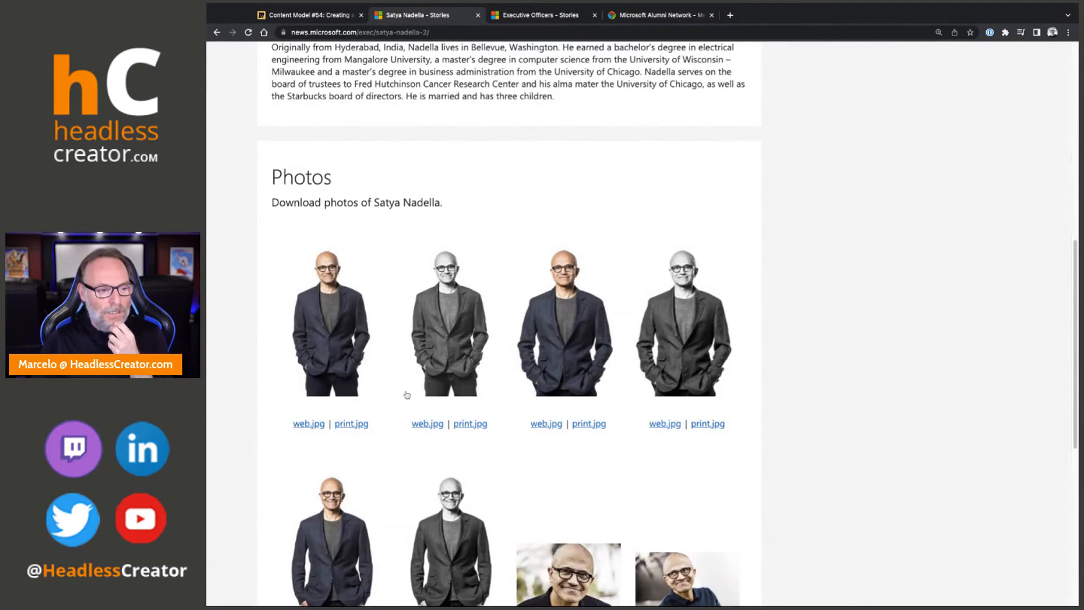
click(311, 426)
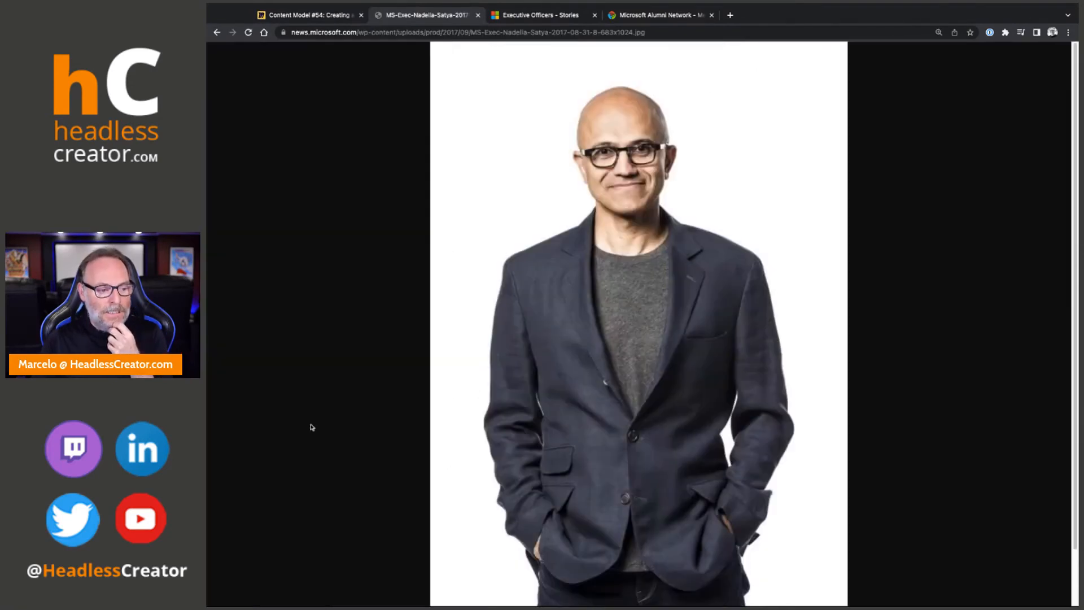
click(217, 32)
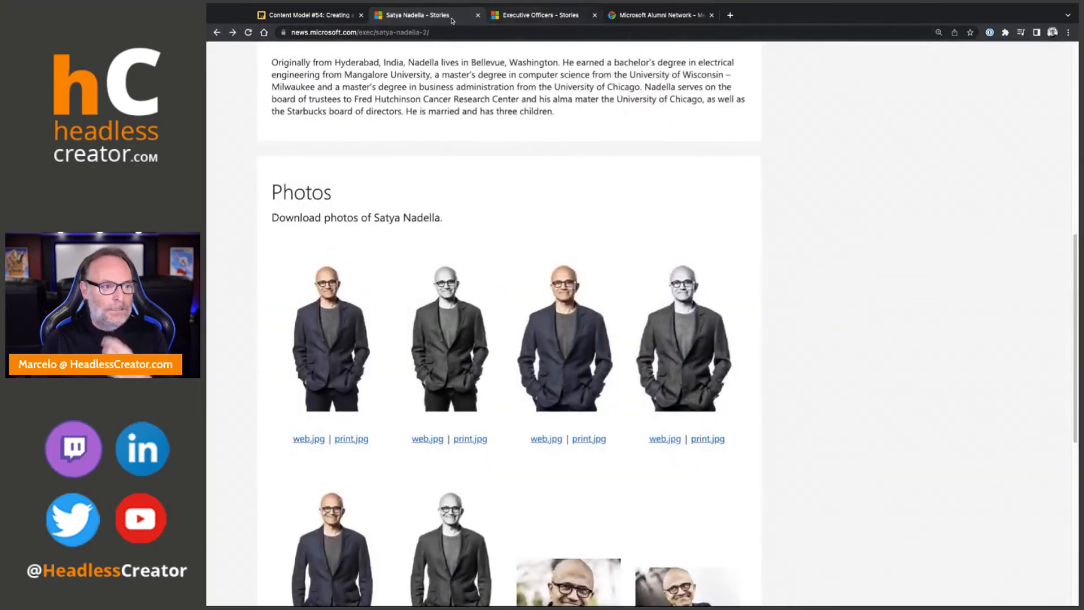
Return to the Miro board and move the Person - Photo map closer to the Social Media map
click(316, 15)
drag(731, 465, 790, 482)
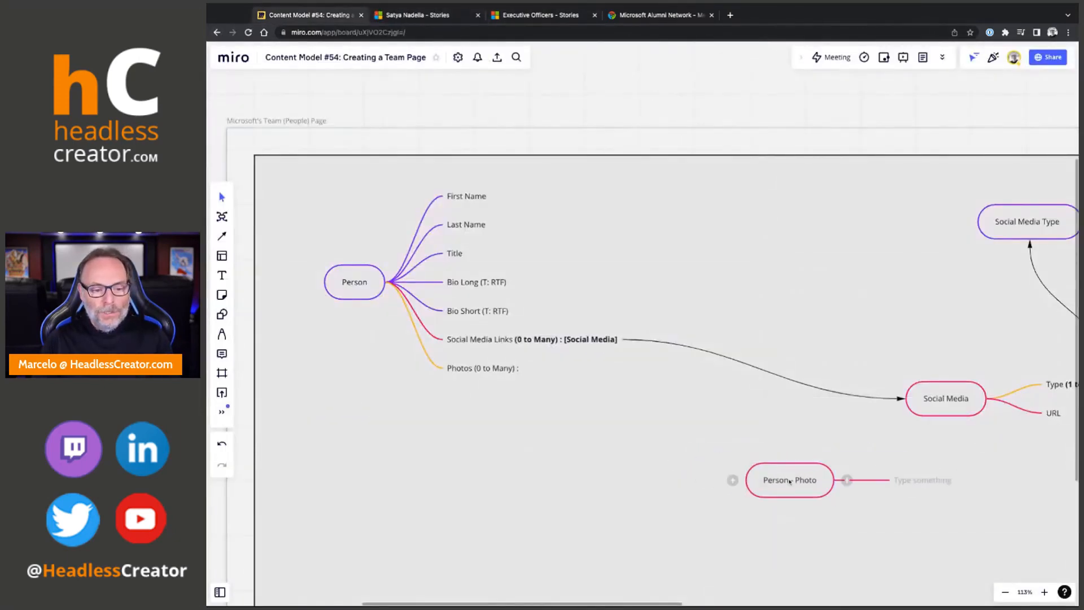
click(921, 482)
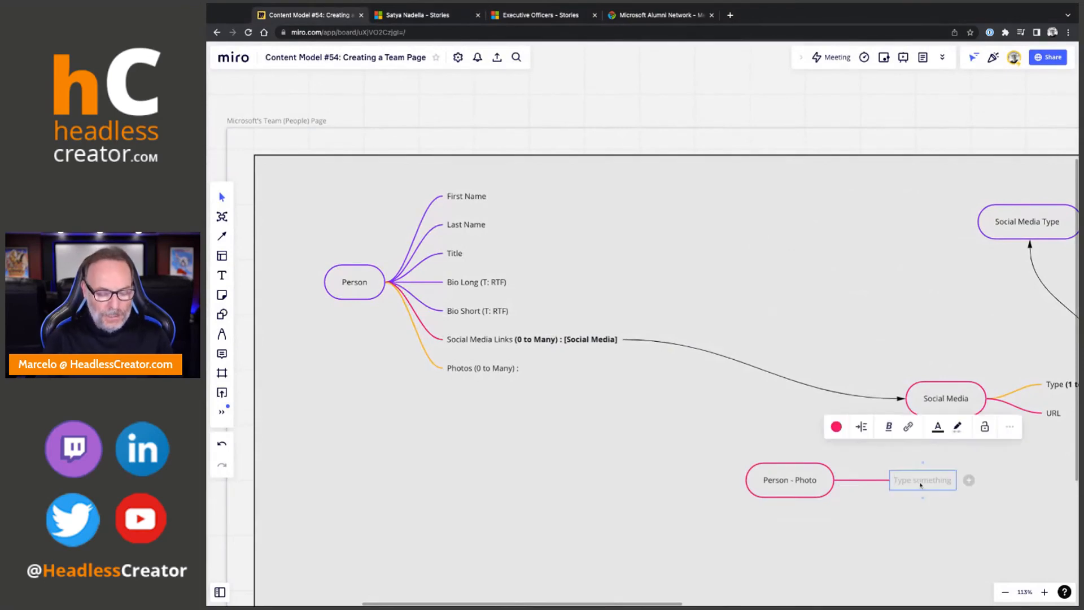
text(Media)
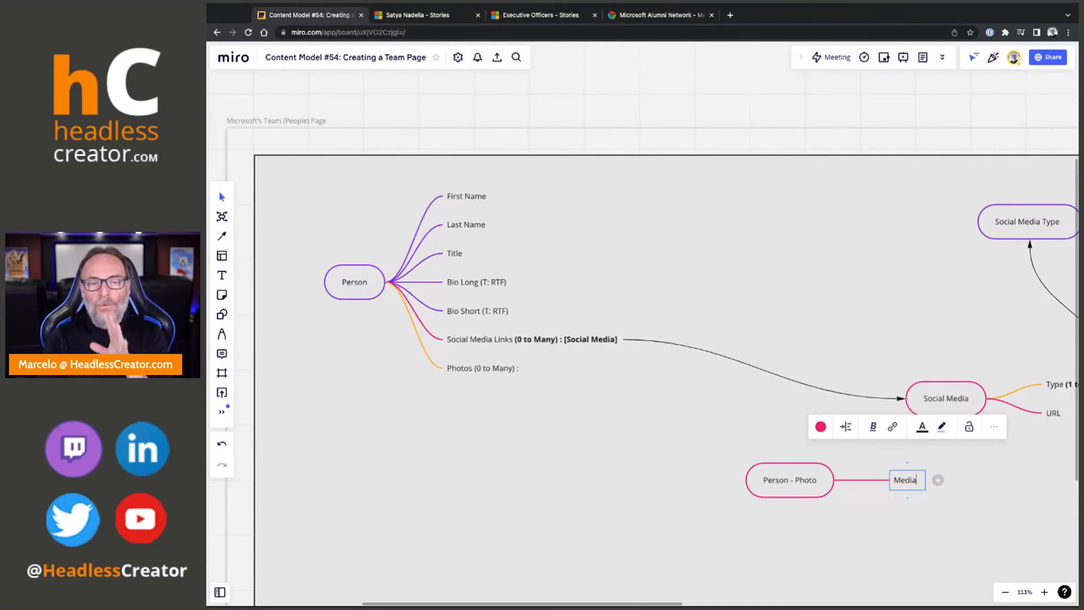
key(BackSpace)
key(BackSpace)
key(BackSpace)
key(BackSpace)
key(BackSpace)
Label the Person - Photo map's empty branch "Web", add a "Print" branch below it, and shift the map farther from the Person map
text(Web)
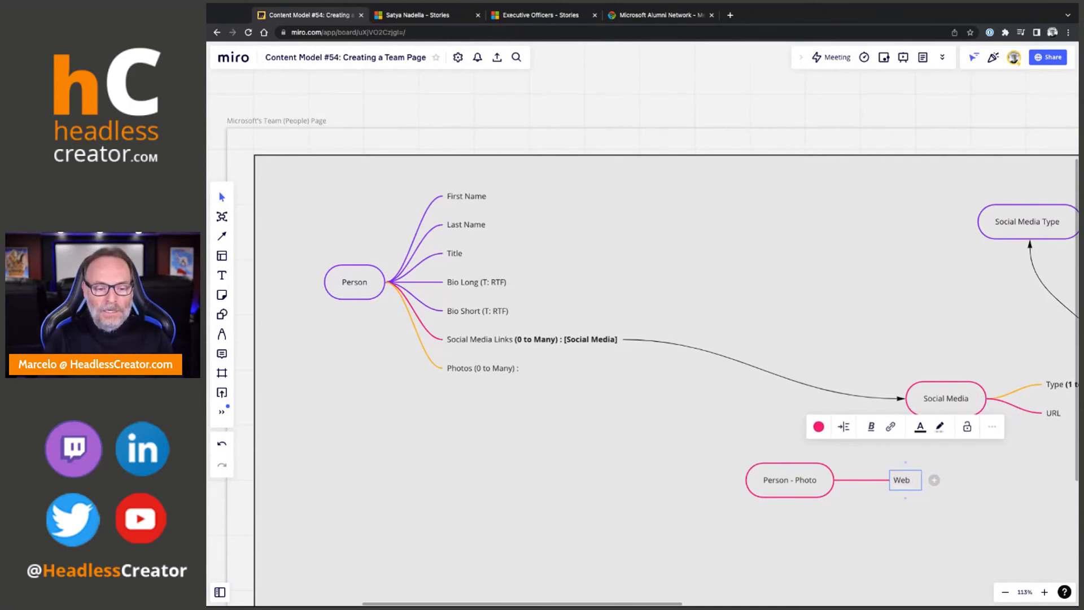
key(Return)
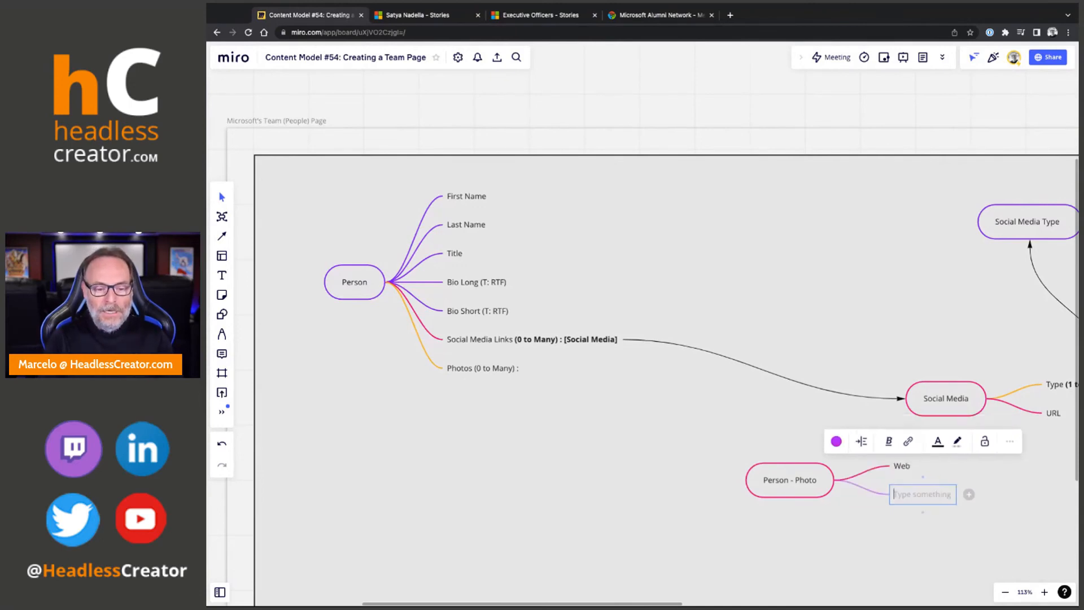
text(Print)
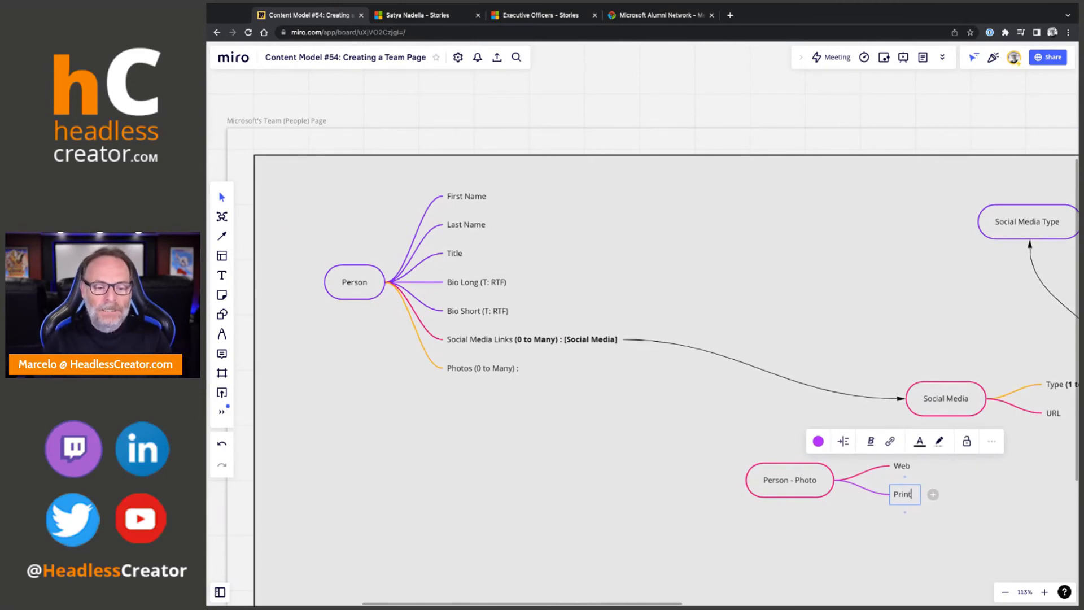
drag(791, 481, 831, 487)
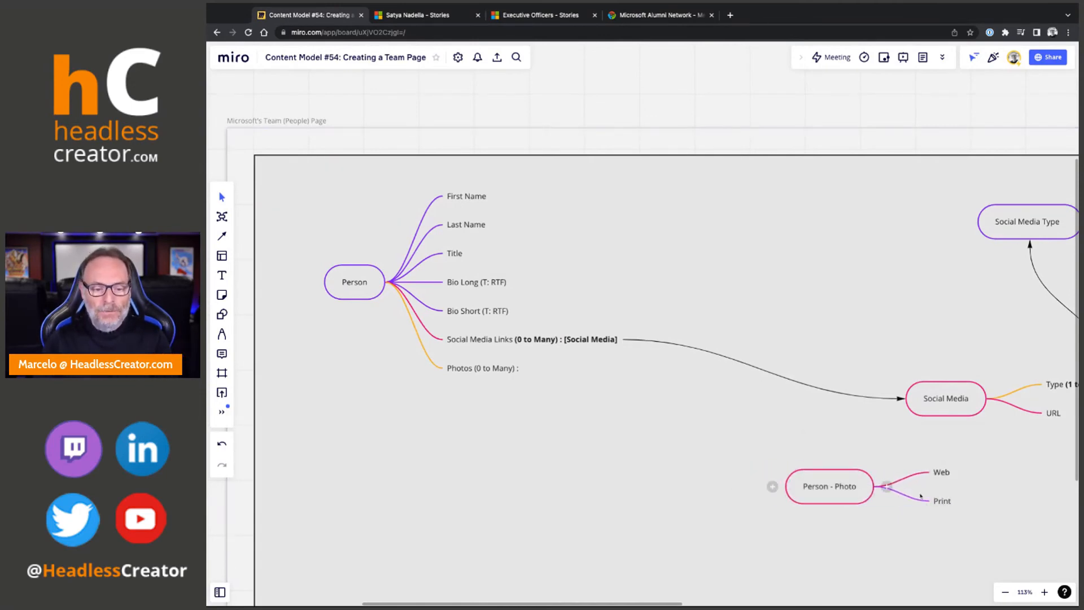
Append "(T: Media)" in bold to the Web branch of the Person - Photo map
double_click(942, 475)
key(Right)
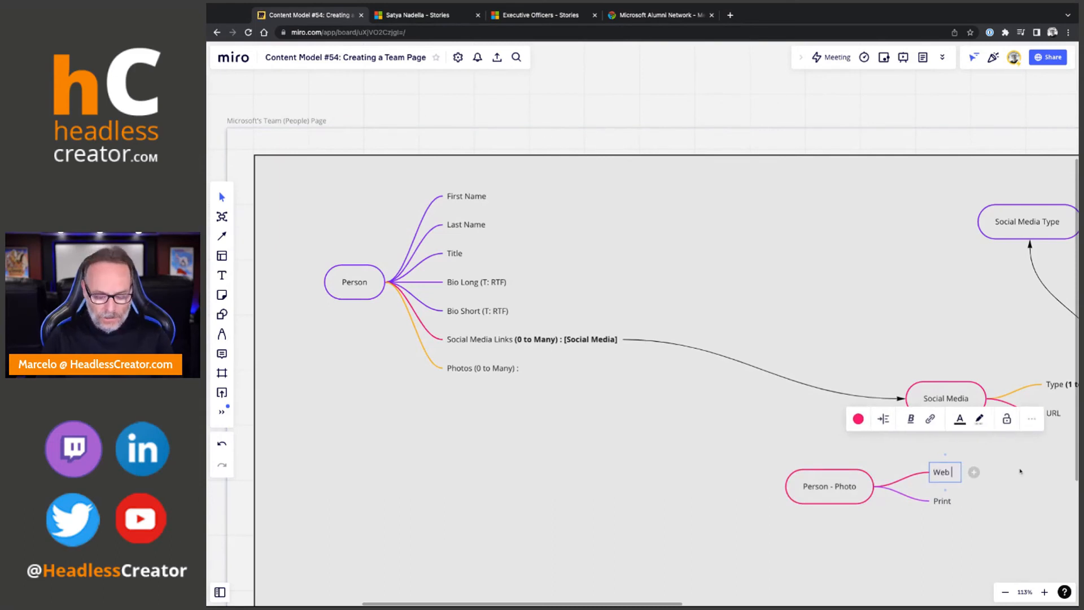
text(()
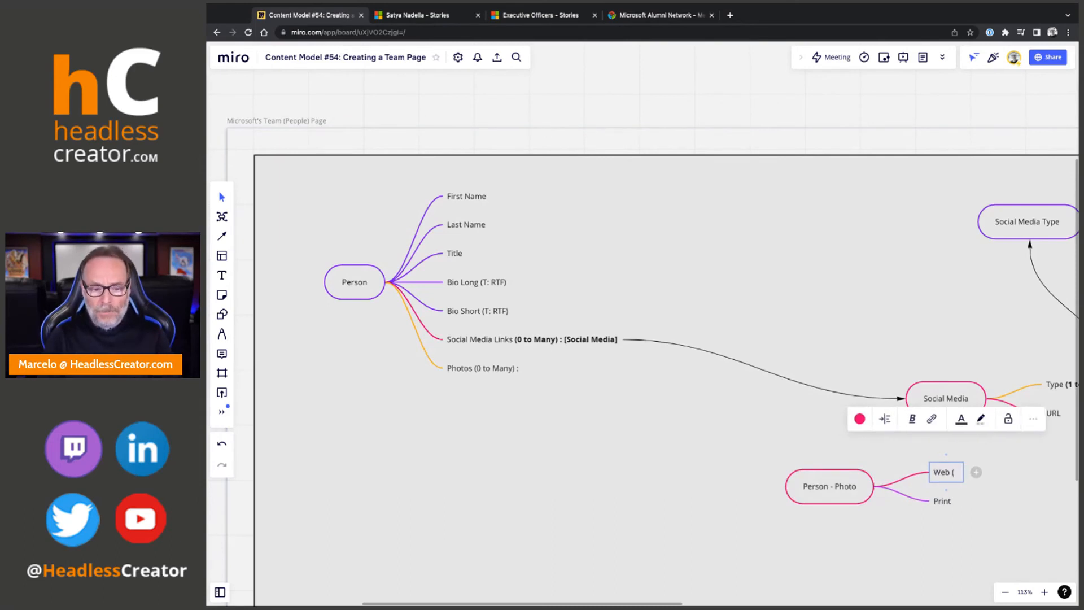
text(T: Media))
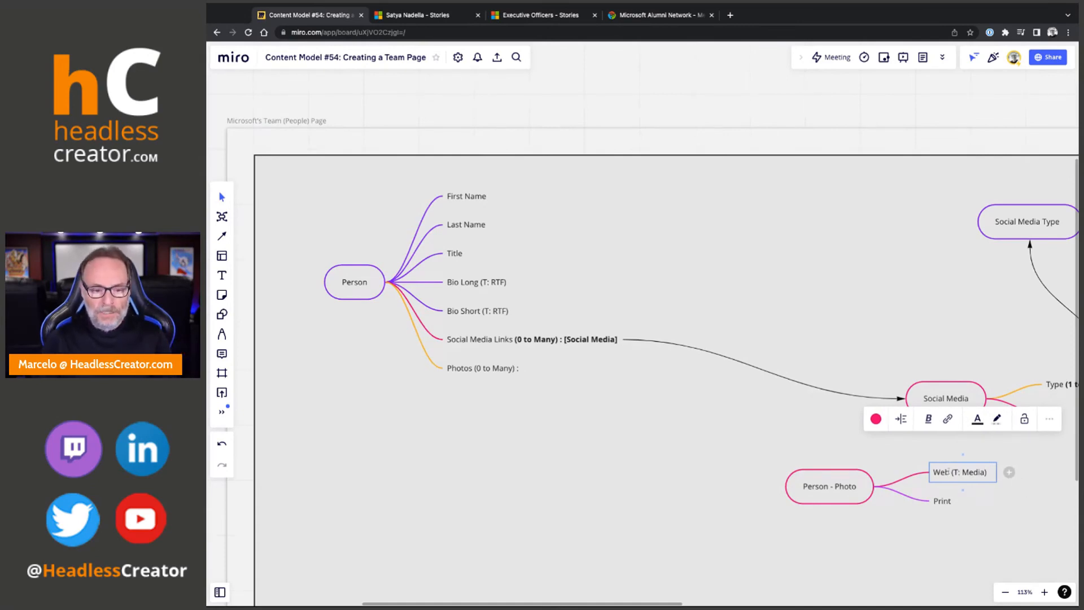
key(ctrl+shift+Left)
key(ctrl+shift+Left)
key(ctrl+b)
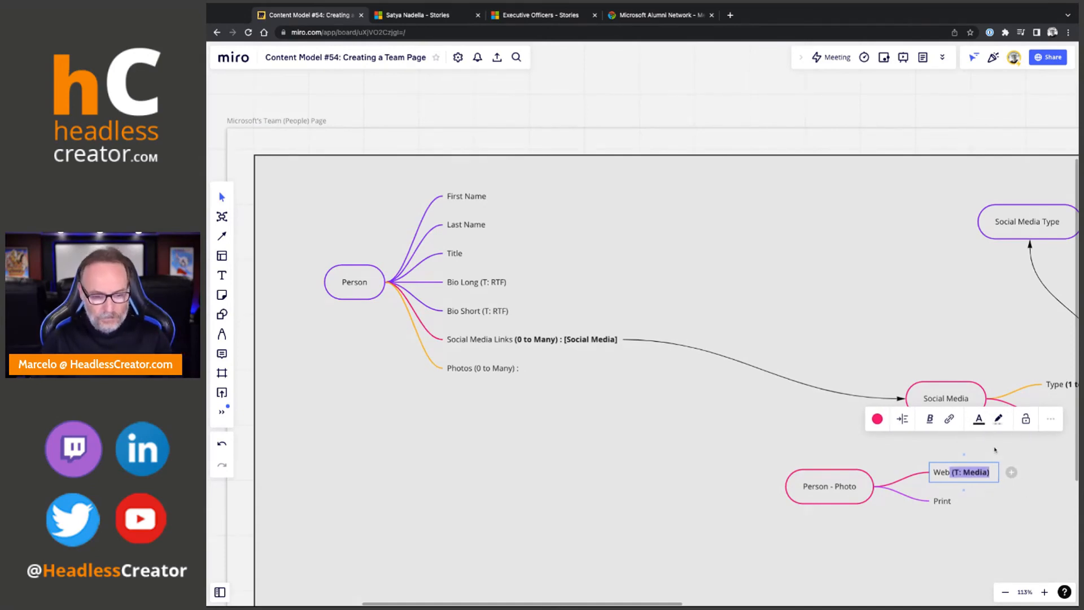
Append "(T: Media)" in bold to the Print branch and nudge the Person - Photo map farther from the Person map
click(943, 501)
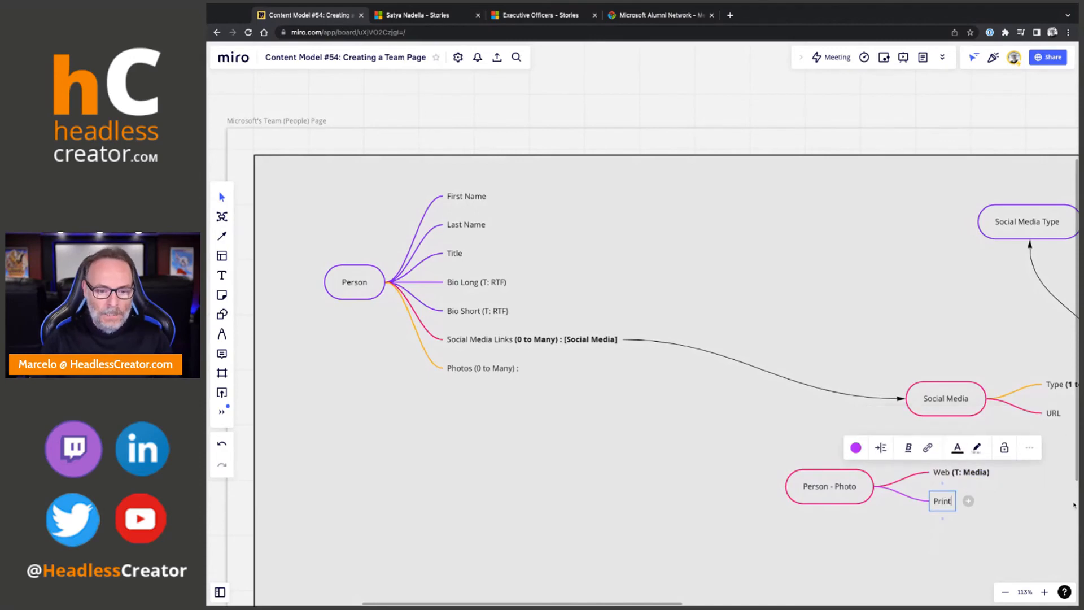
text((T: Me)
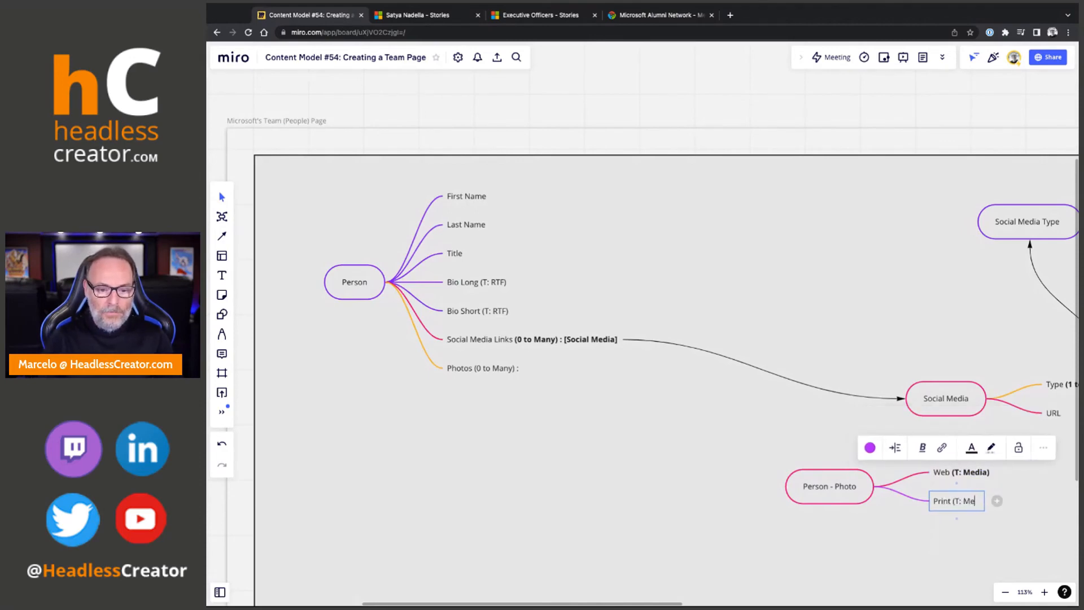
text(dia))
key(BackSpace)
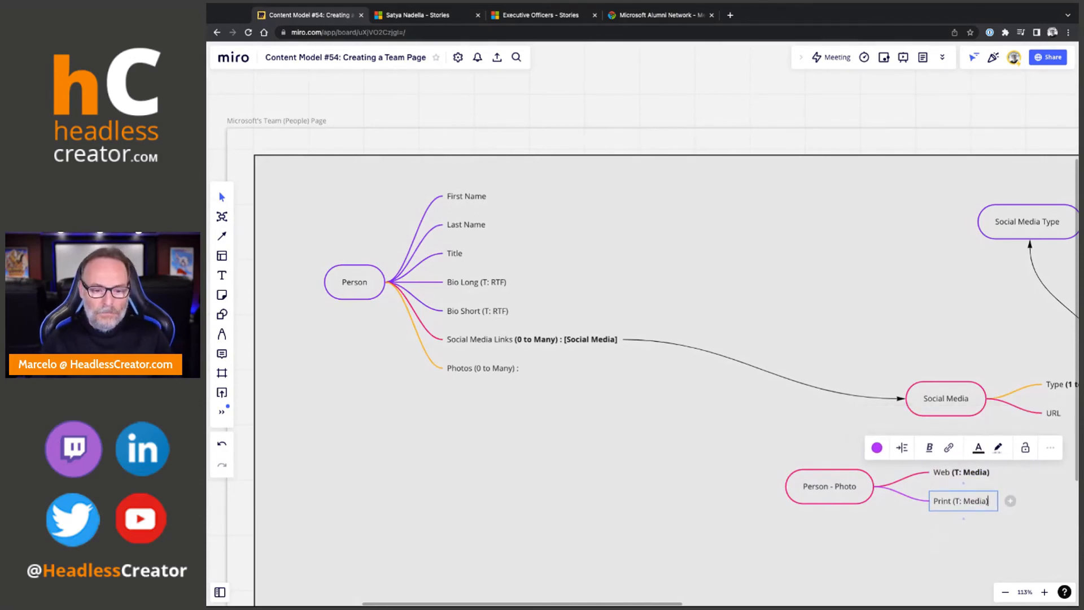
key(alt+shift+Left)
key(alt+shift+Left)
key(shift+Left)
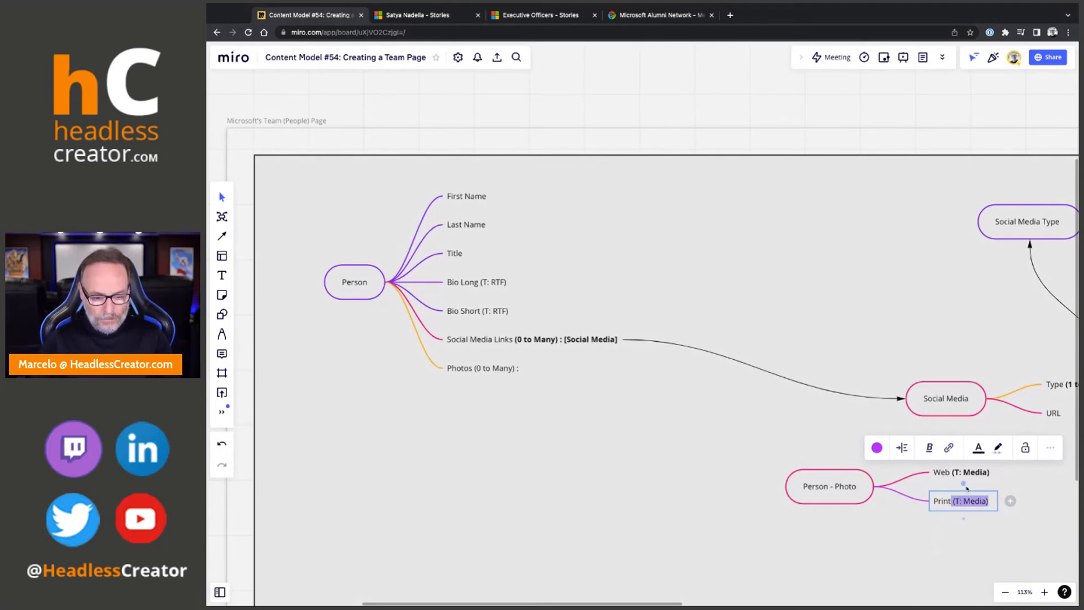
key(super+b)
click(1038, 515)
drag(841, 488, 862, 486)
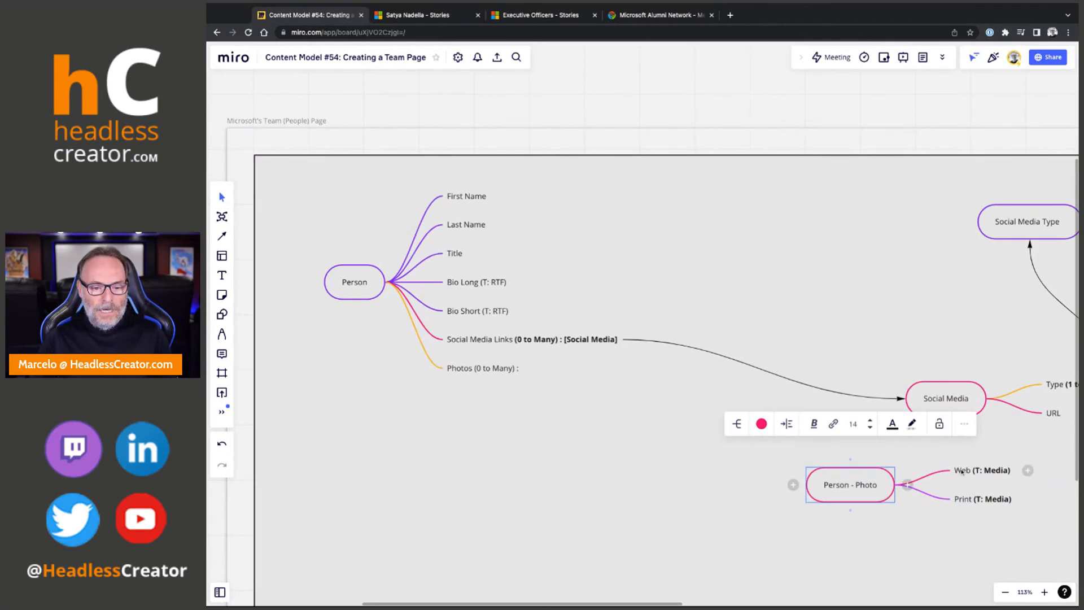
Recolor the Person map's Photos branch pinkish red to match the Person - Photo map
click(460, 370)
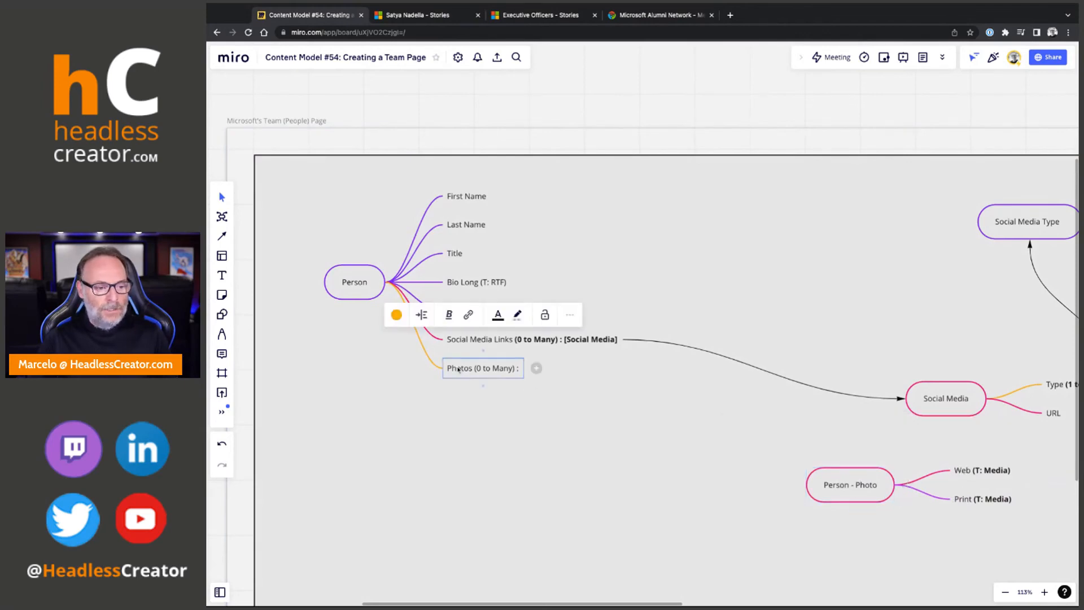
click(397, 315)
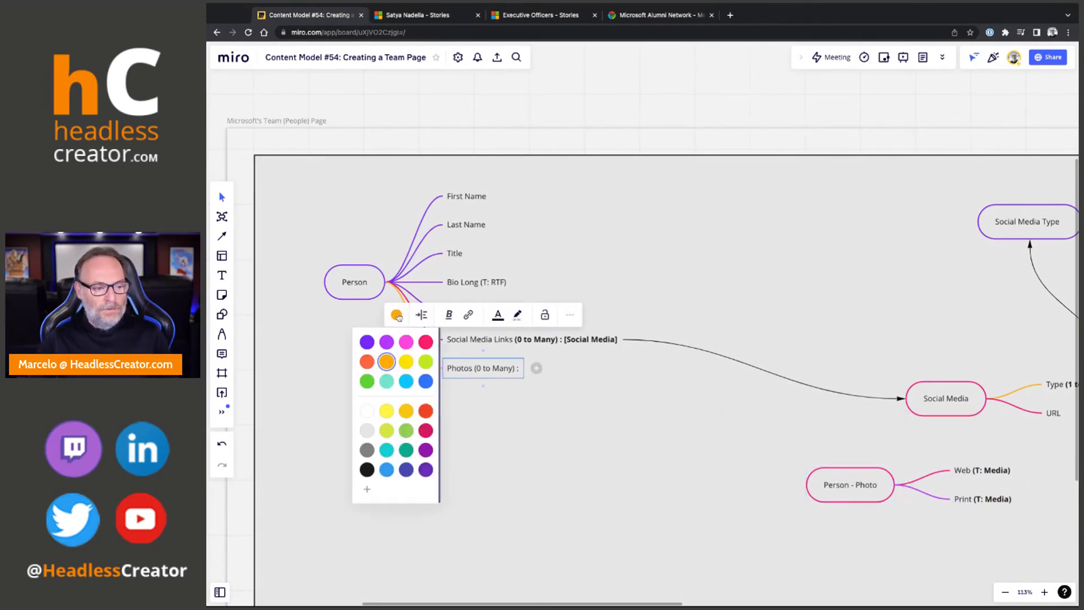
click(425, 341)
Complete the Photos branch label with "[ Person - Photo]" and make everything after "Photos" bold
click(501, 370)
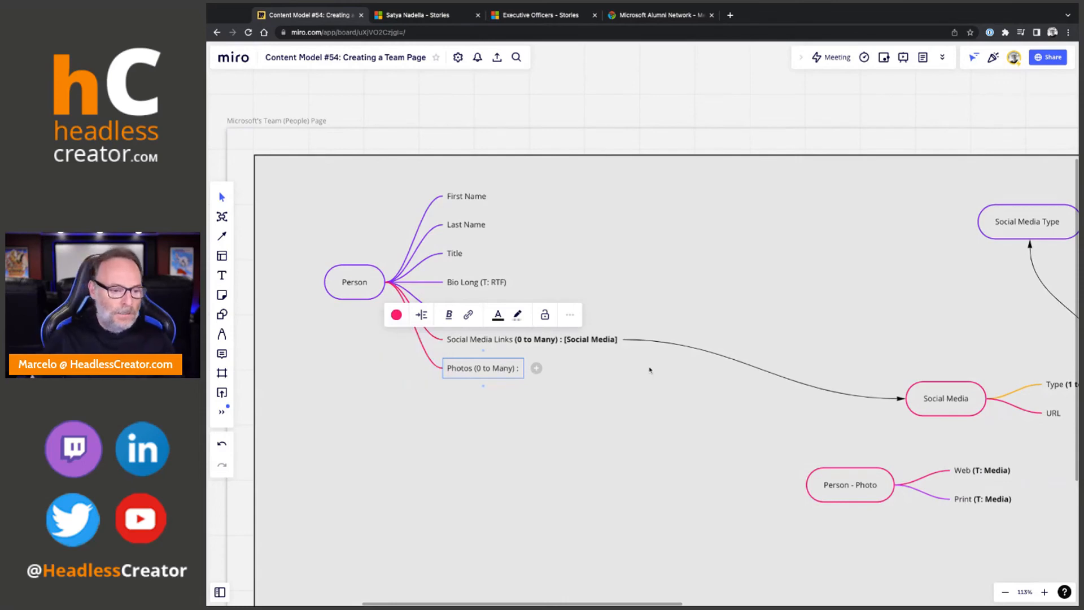
text([)
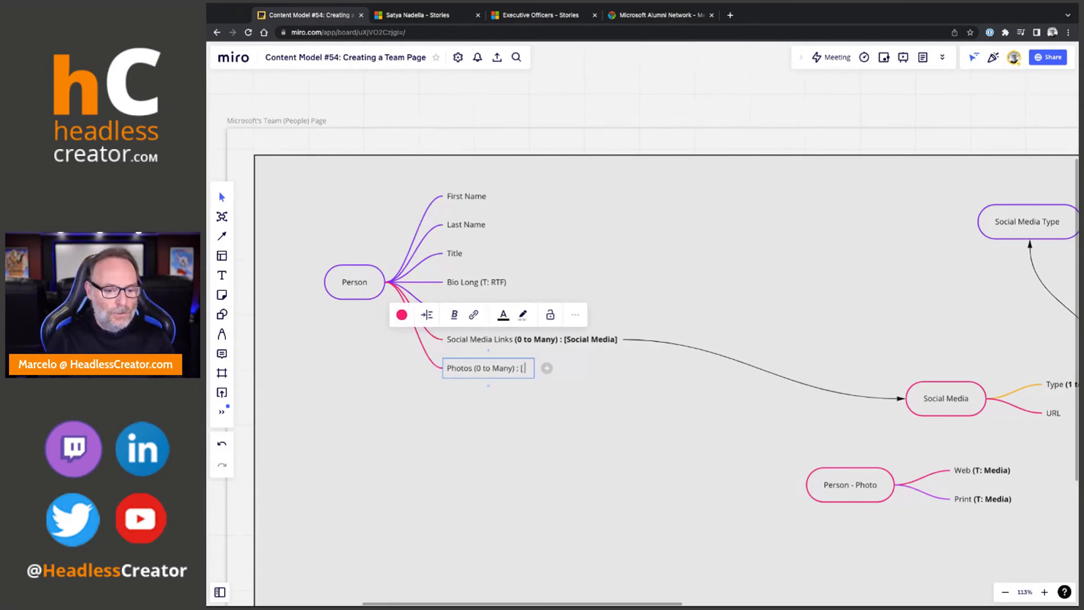
text( Person - Photo)
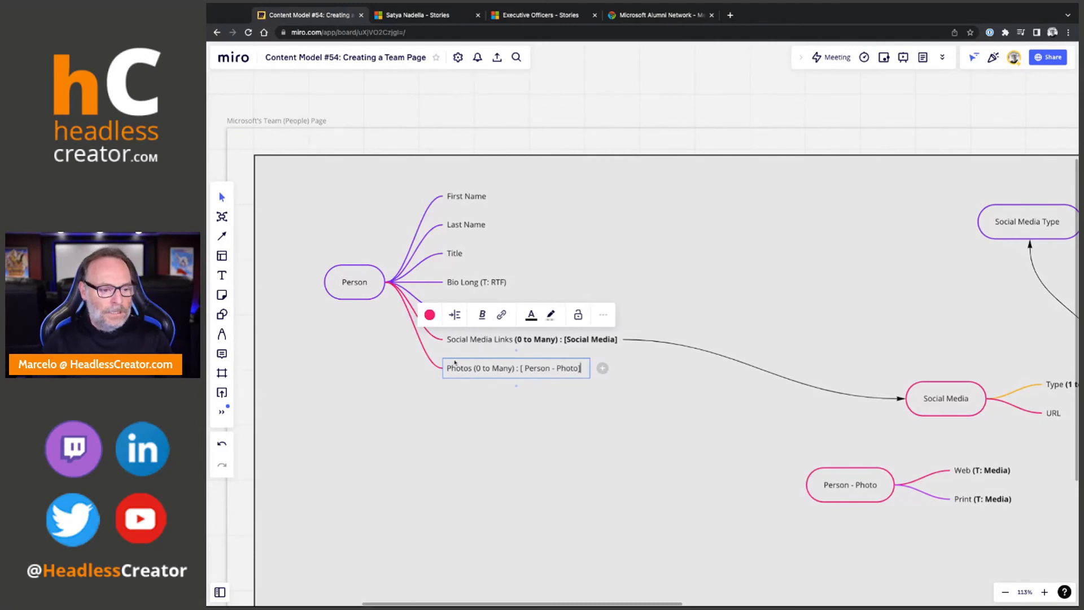
click(473, 368)
key(shift+super+Right)
key(super+b)
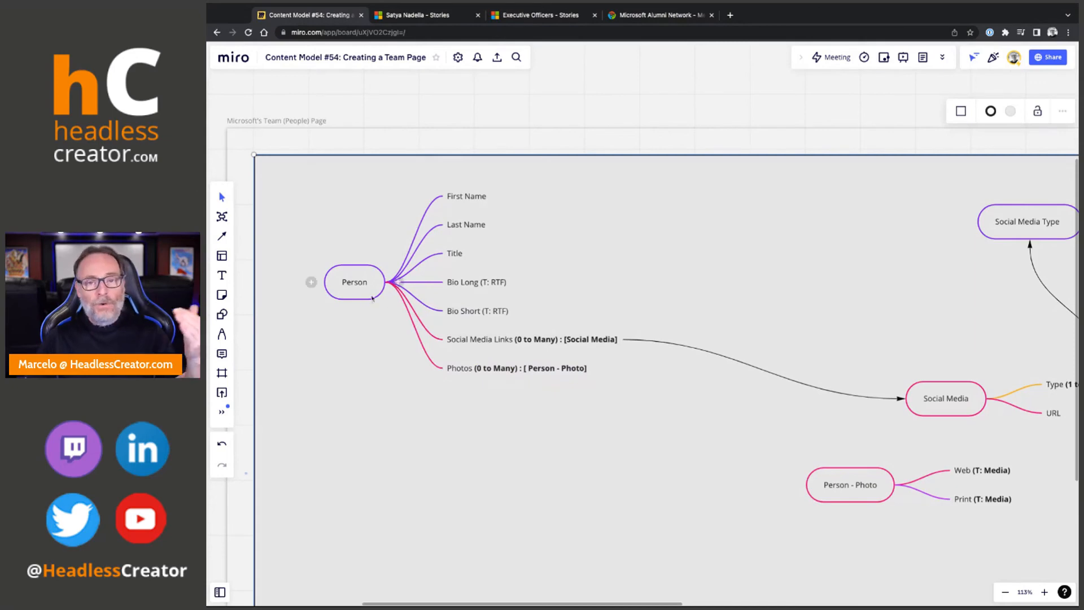
click(483, 368)
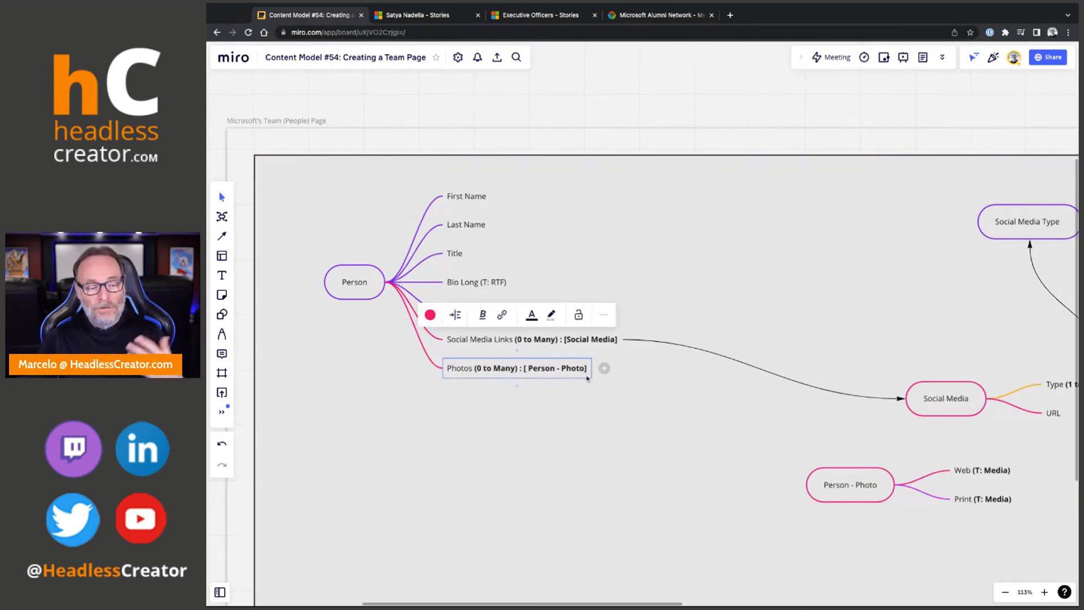
click(955, 473)
click(986, 503)
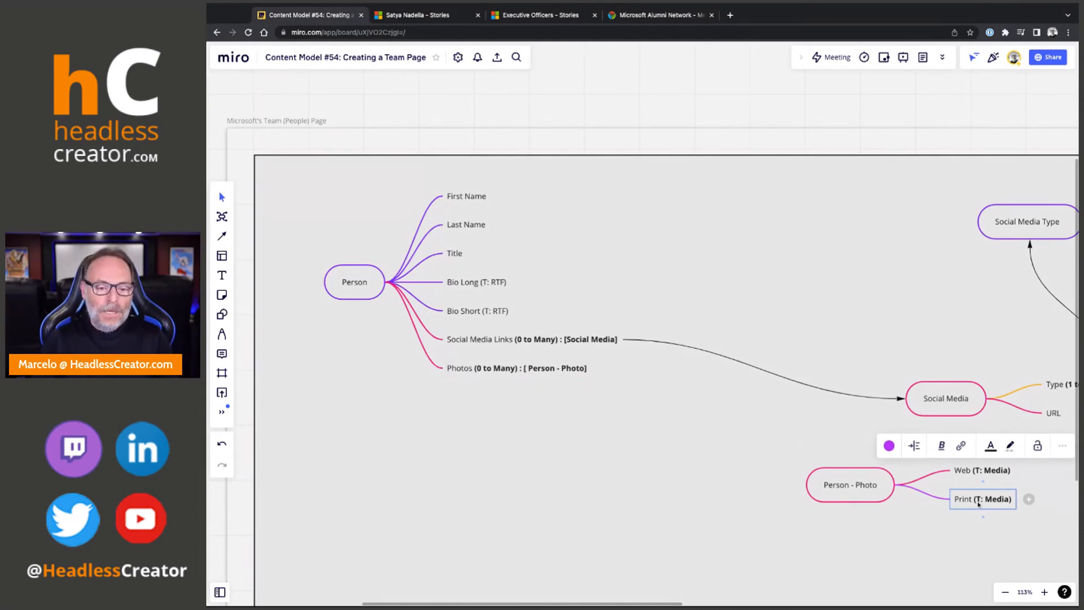
click(961, 480)
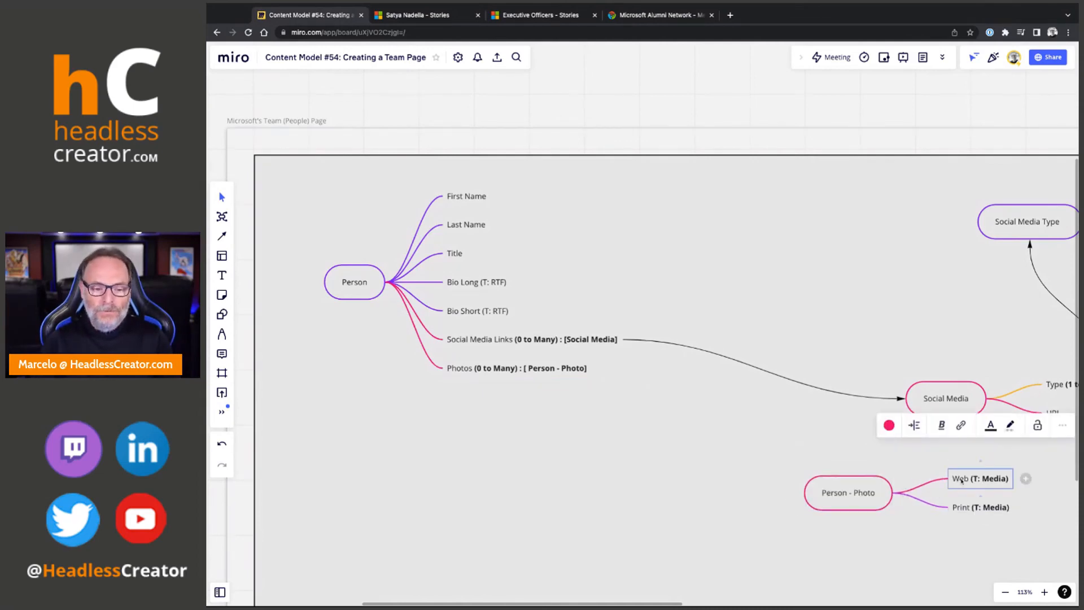
Recolor the Print branch of the Person - Photo map pinkish red to match the Web branch
click(962, 506)
click(889, 454)
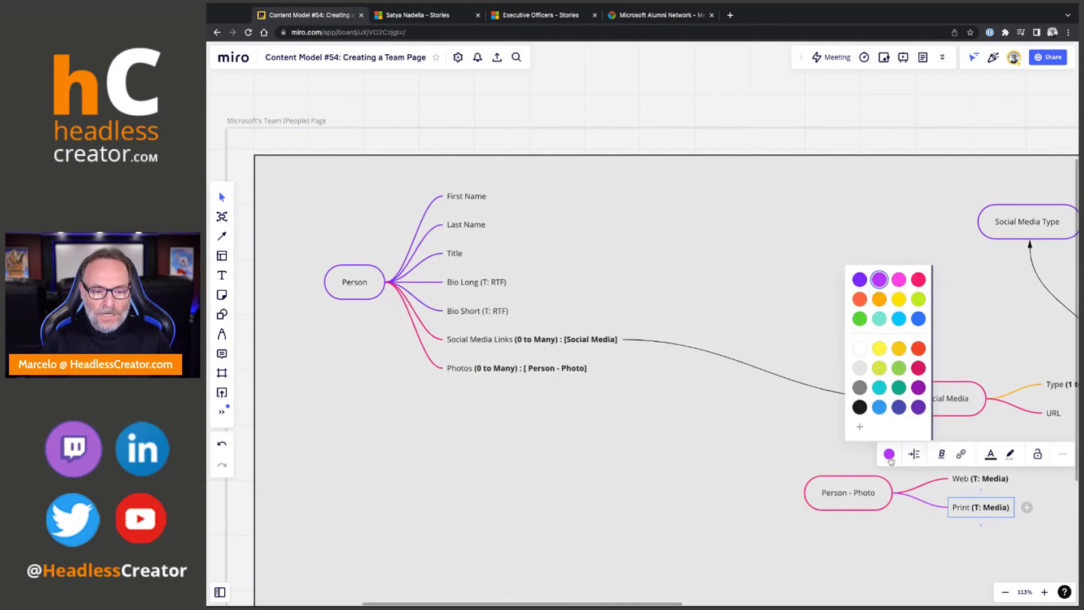
click(918, 280)
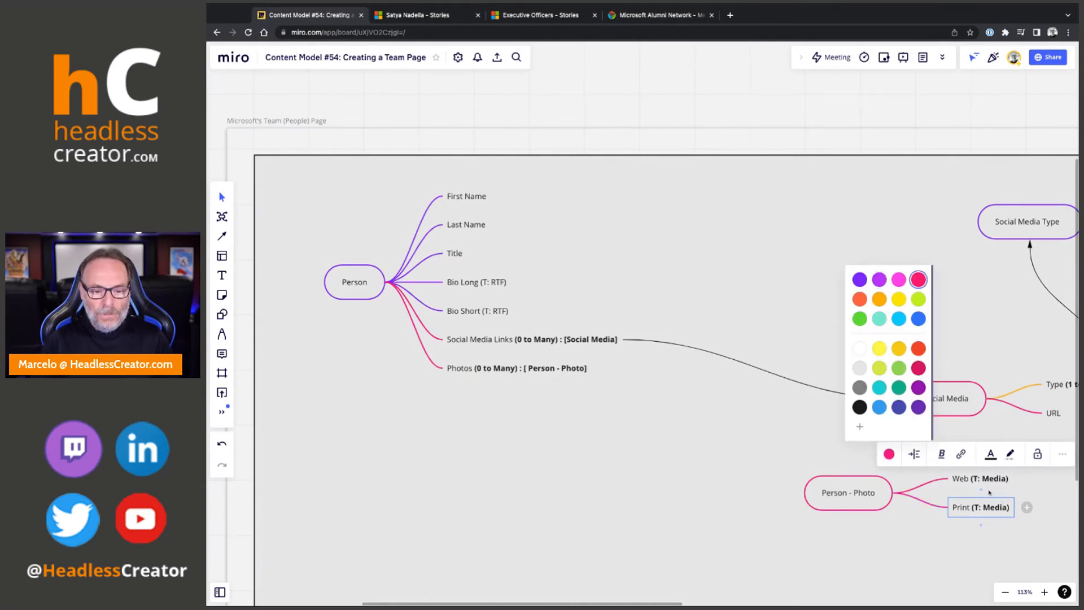
Add a pinkish red "Name" branch to the Person - Photo map and move it above the Web branch
click(987, 486)
key(Return)
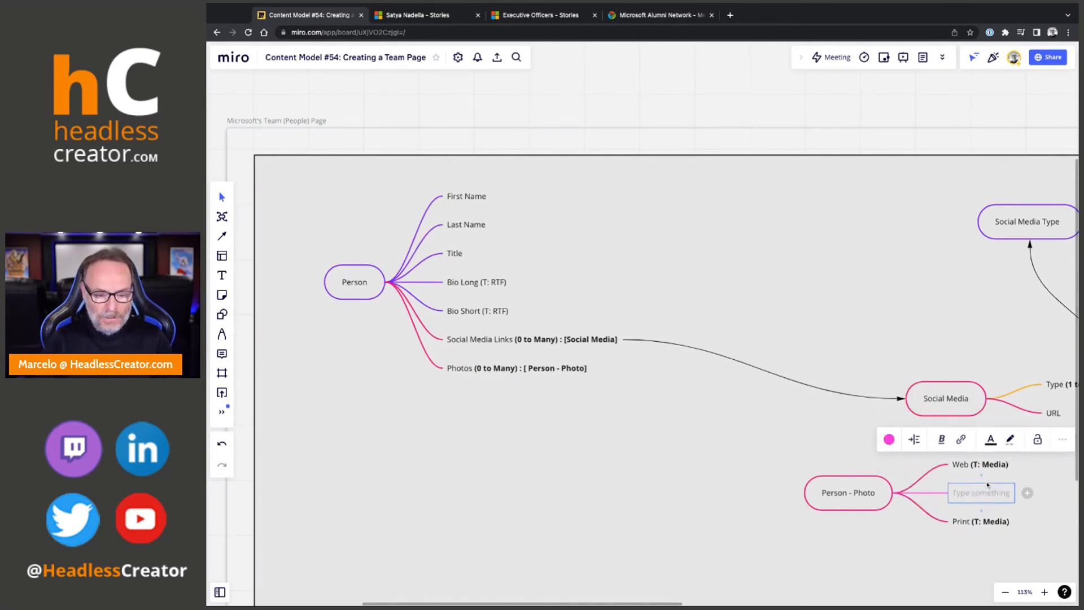
text(Name)
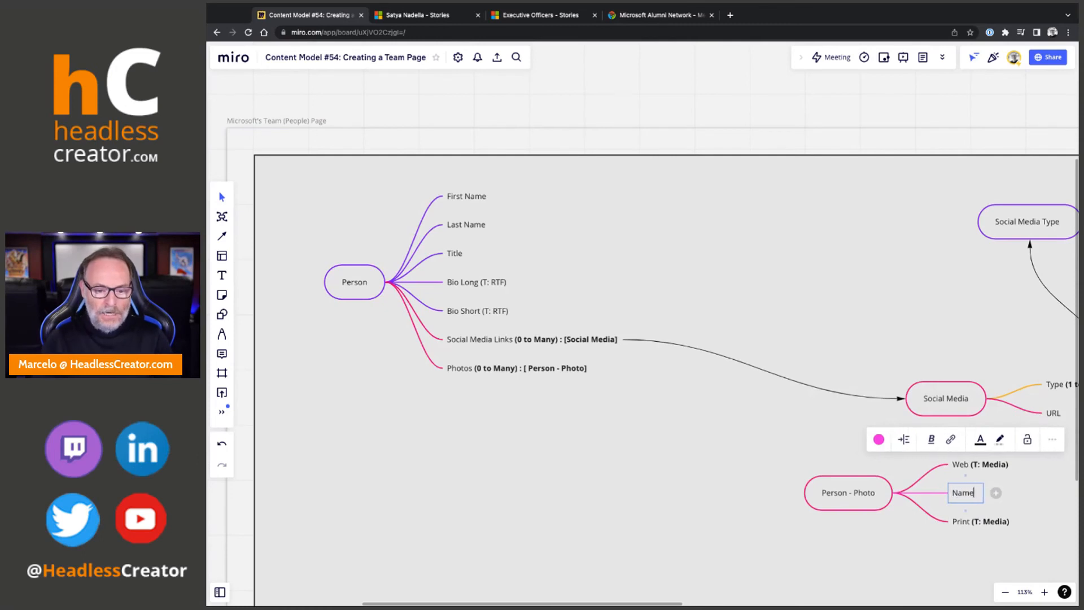
click(879, 440)
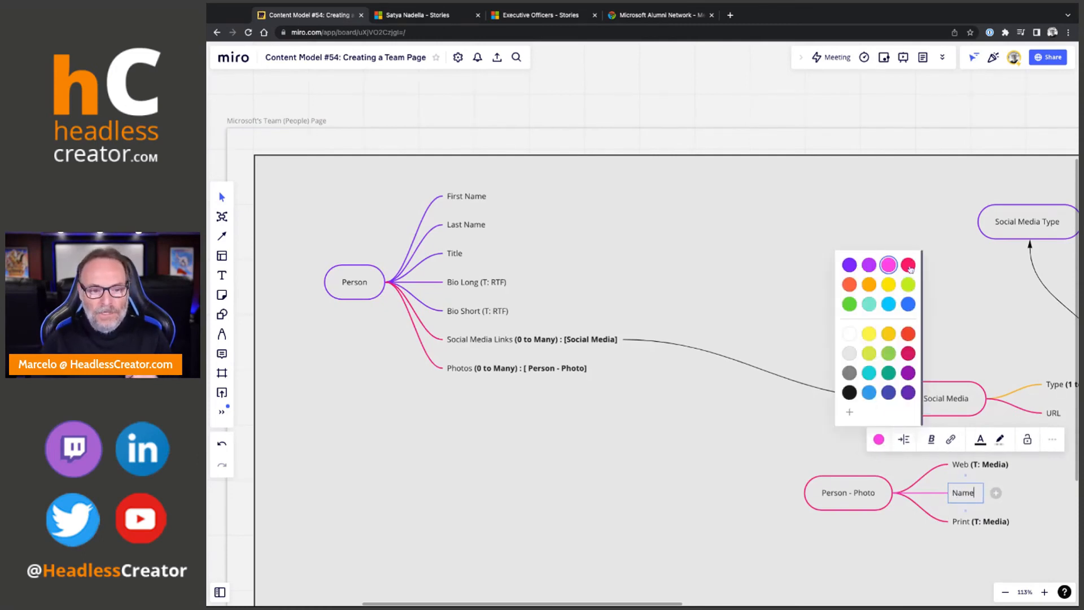
click(911, 269)
click(975, 468)
drag(970, 493, 961, 476)
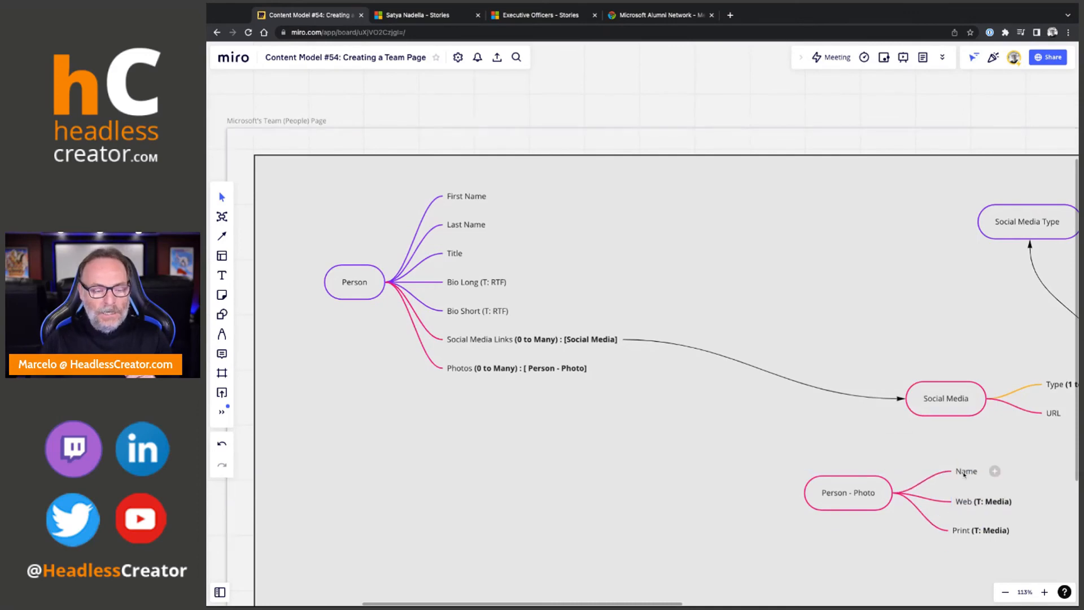
Move the Person - Photo map slightly lower, link the Person map's Photos branch to it with a curved arrow, and align its branches
click(429, 18)
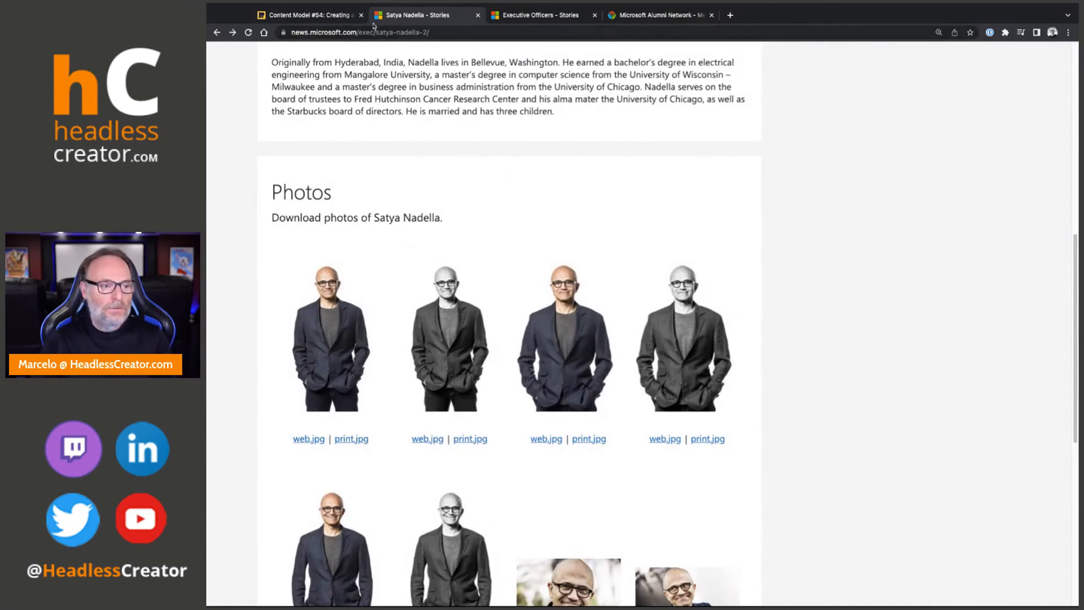
click(311, 17)
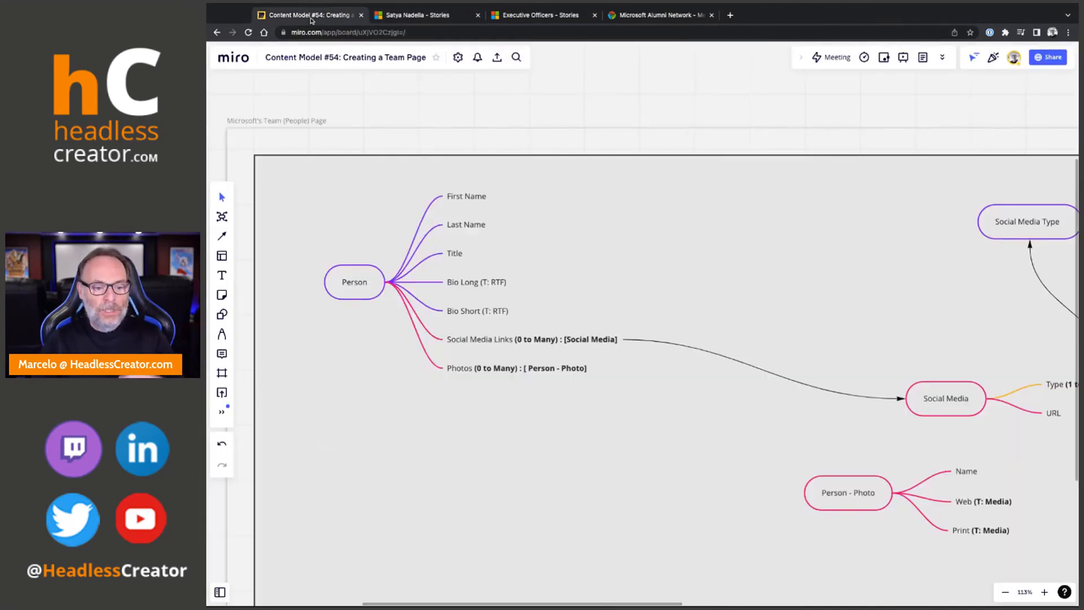
drag(840, 494, 844, 512)
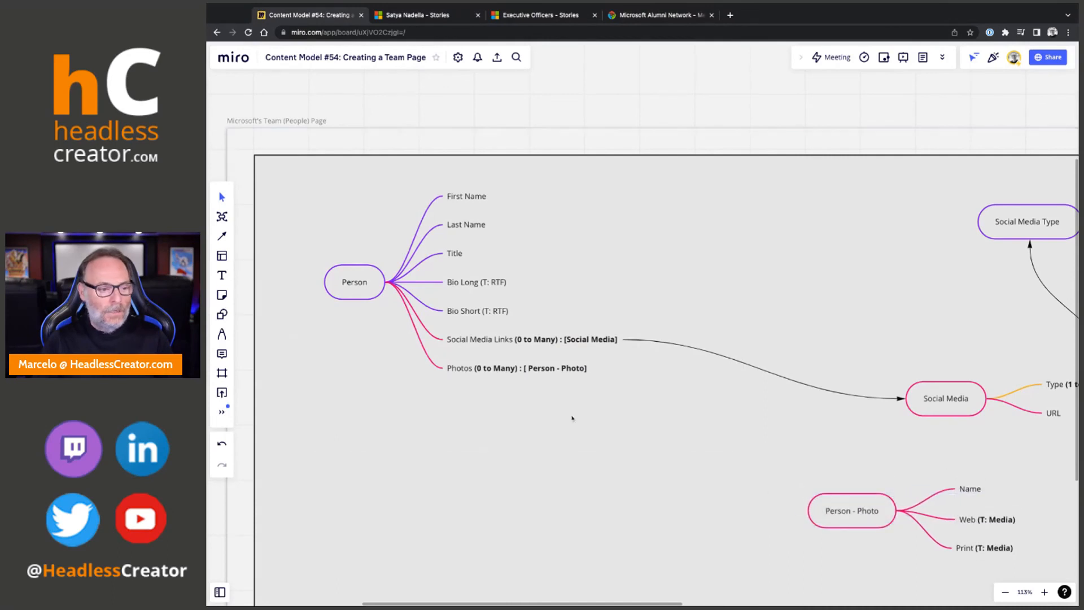
click(221, 235)
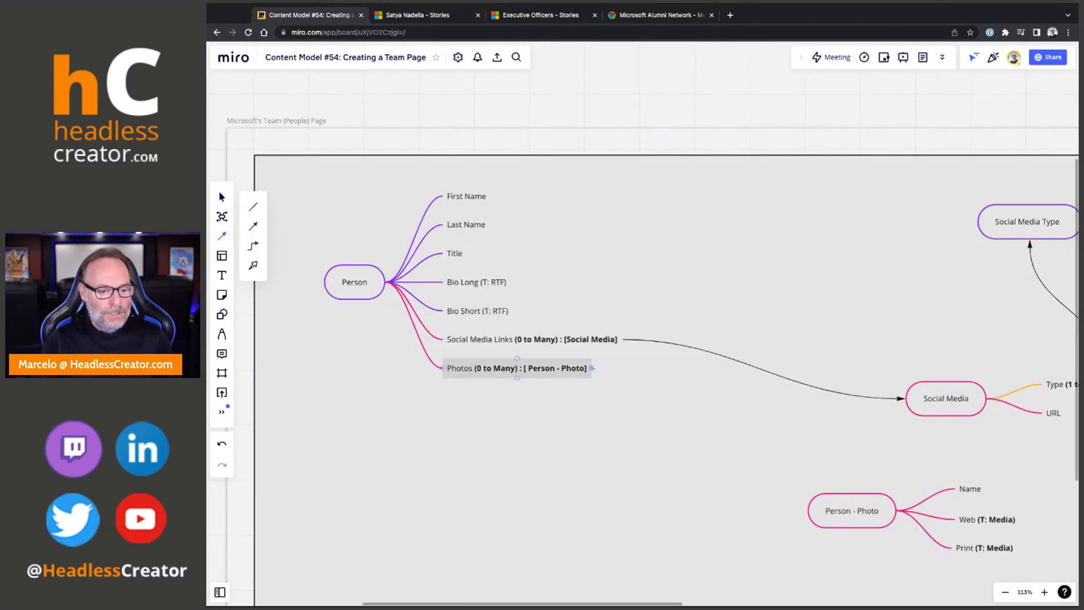
drag(593, 368, 816, 509)
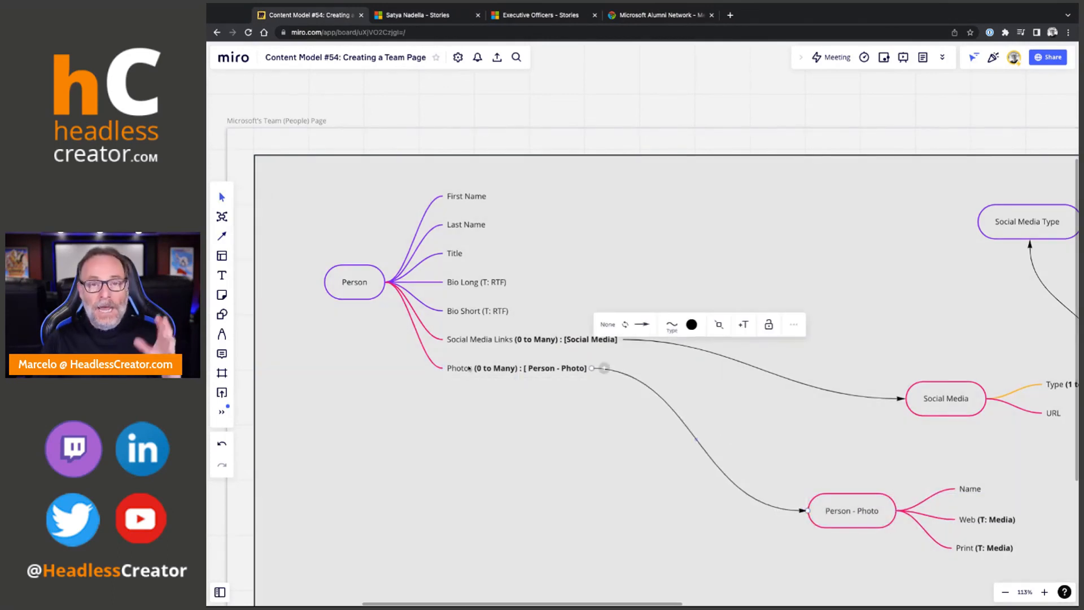
drag(981, 524, 978, 523)
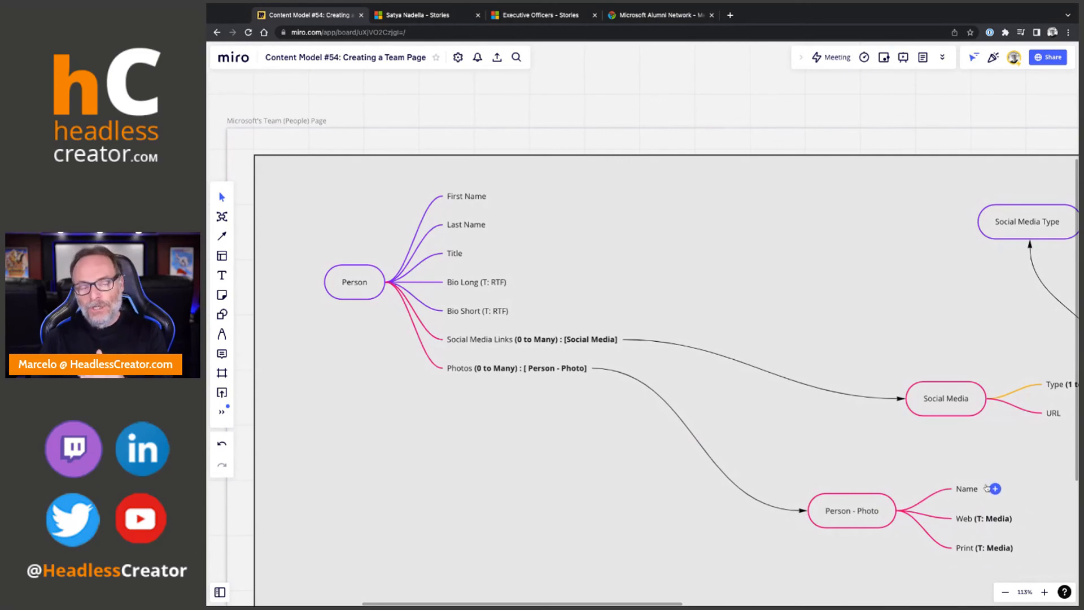
click(977, 552)
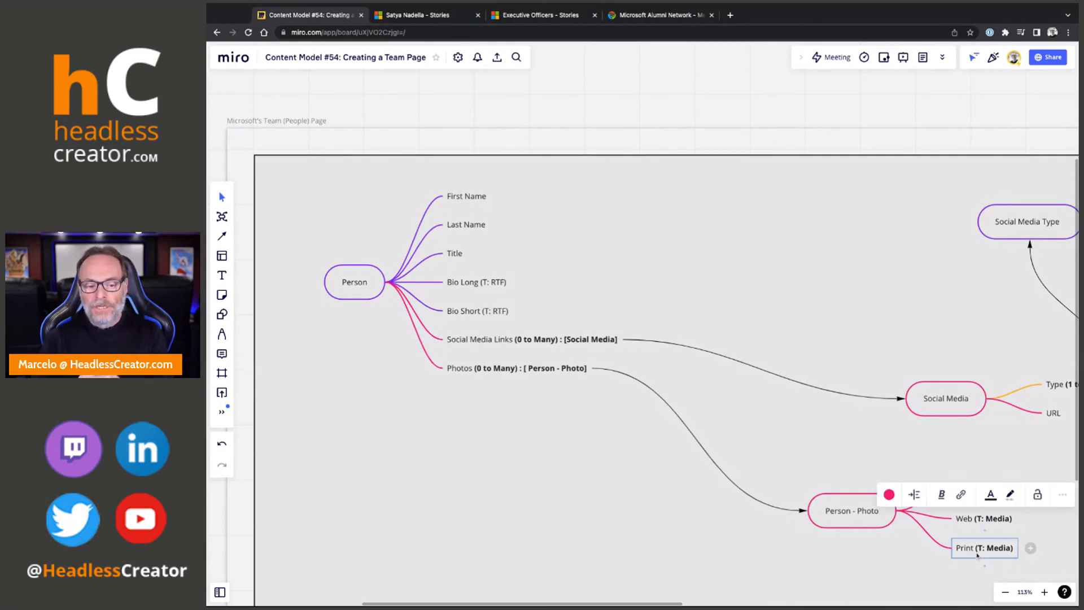
key(Delete)
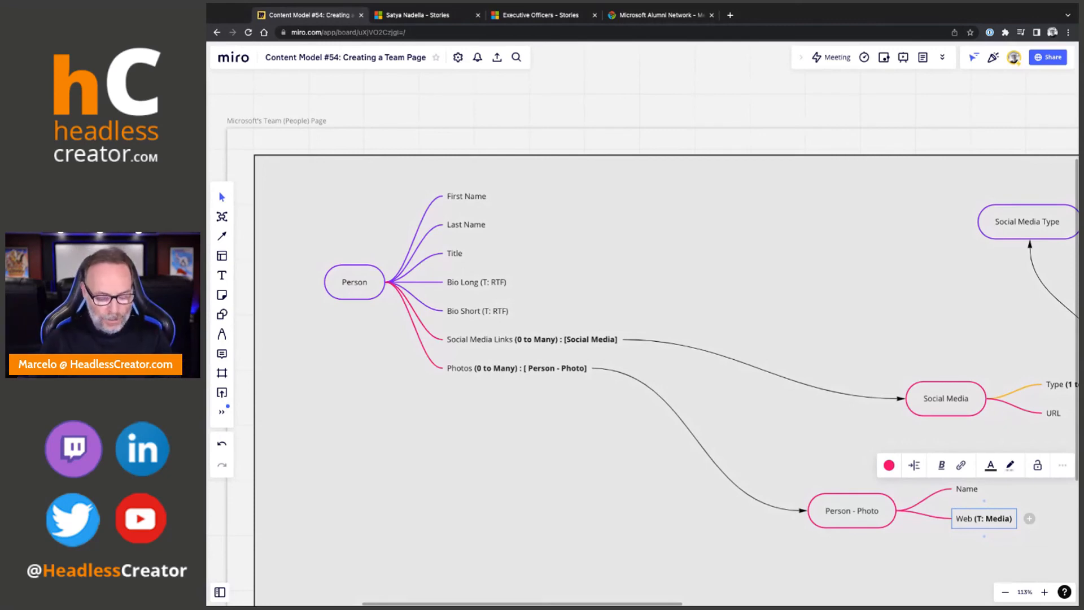
key(ctrl+z)
click(937, 440)
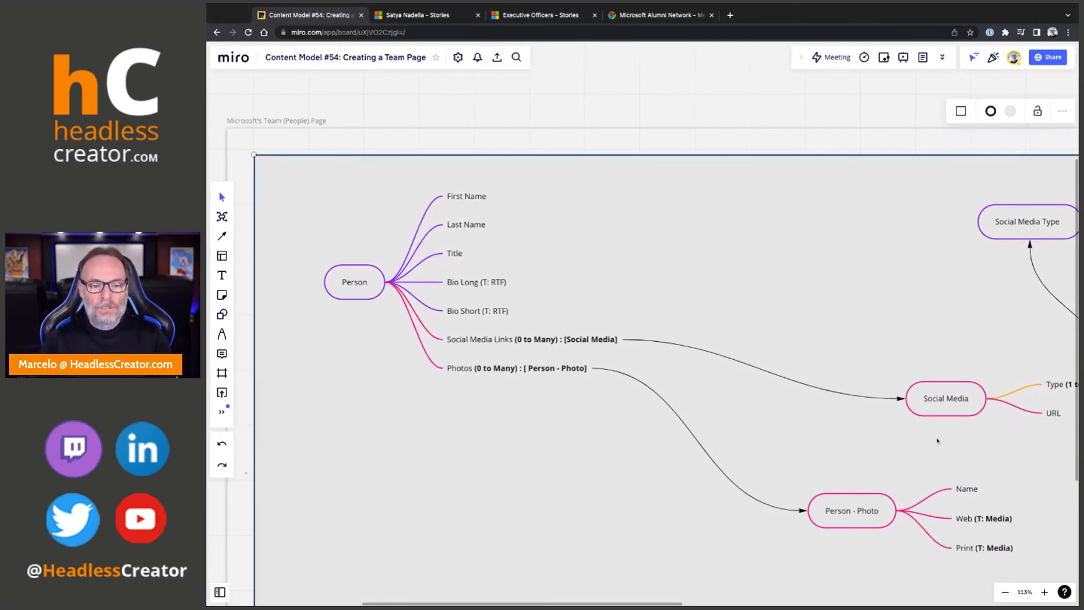
Shift the Person - Photo map a little farther away from the Person map
drag(852, 510, 887, 510)
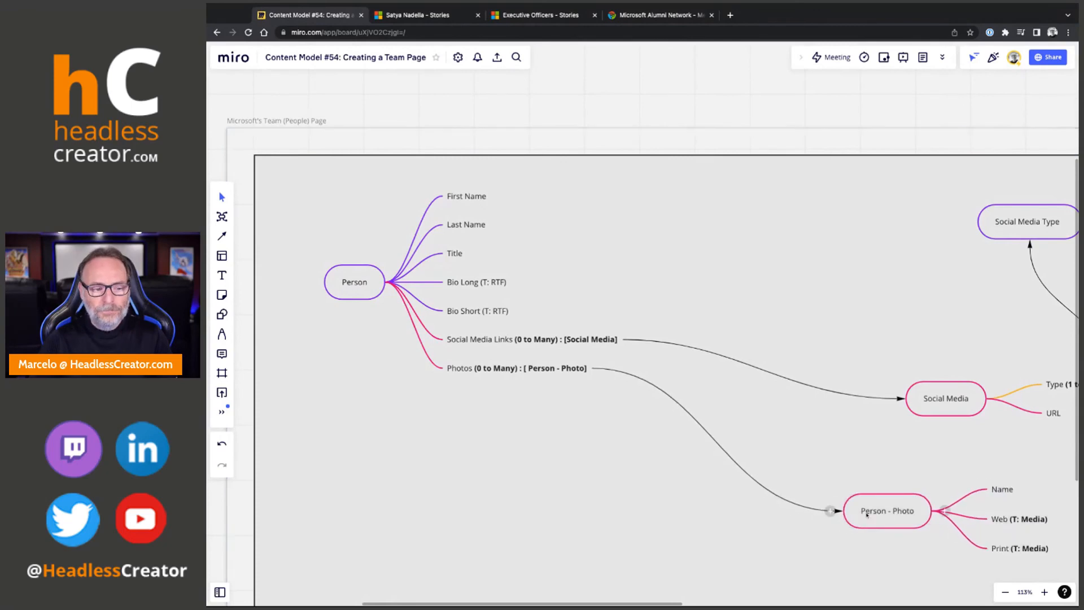
Review the photo gallery and the profile header portrait on Satya Nadella's executive page, then return to the Miro board
click(429, 15)
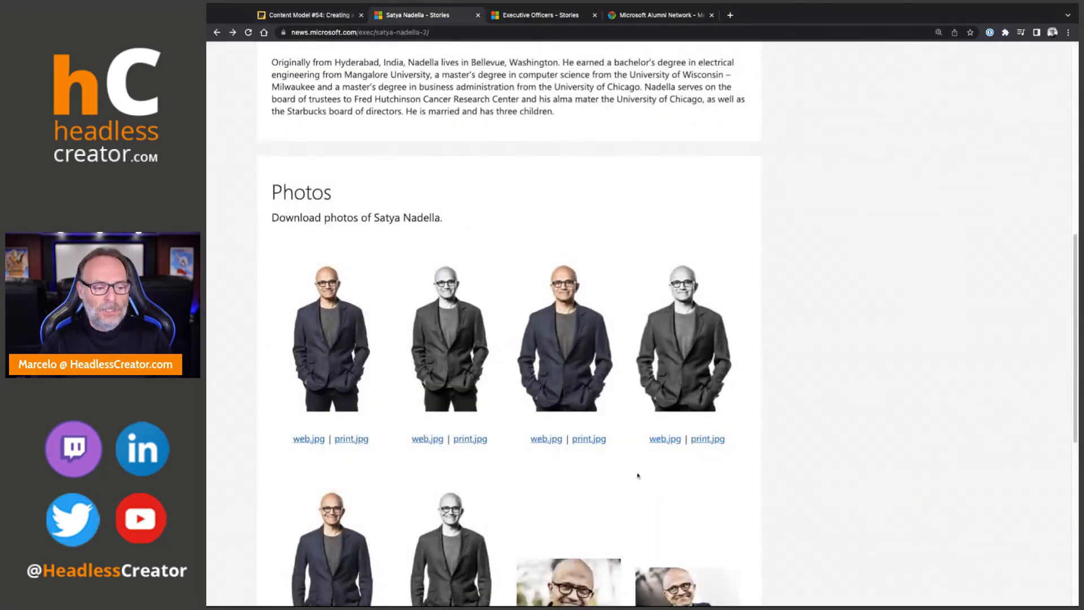
scroll(638, 472, down, 3)
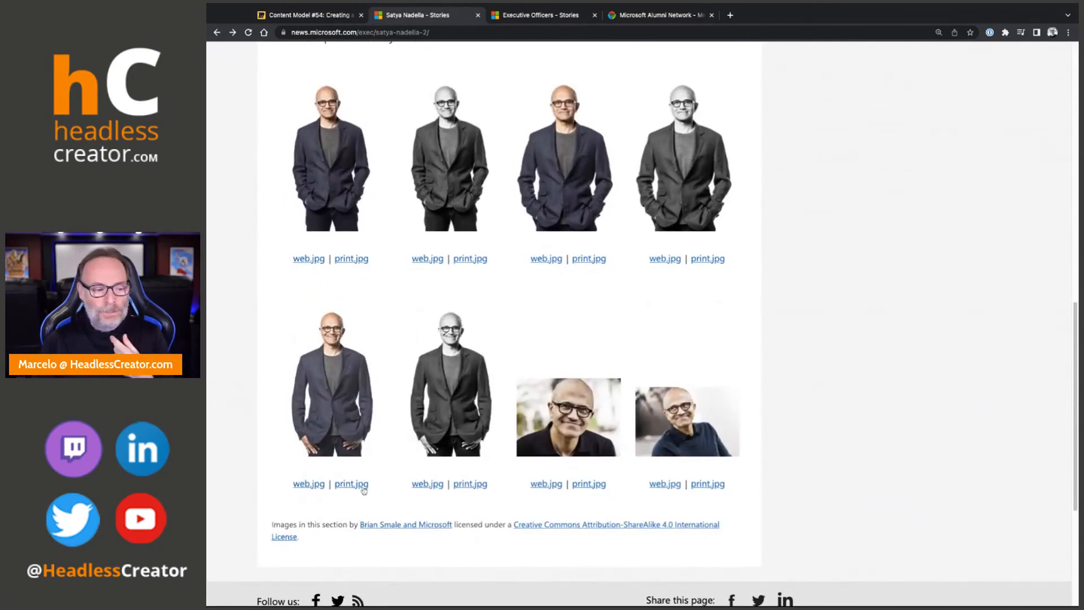
scroll(377, 501, up, 10)
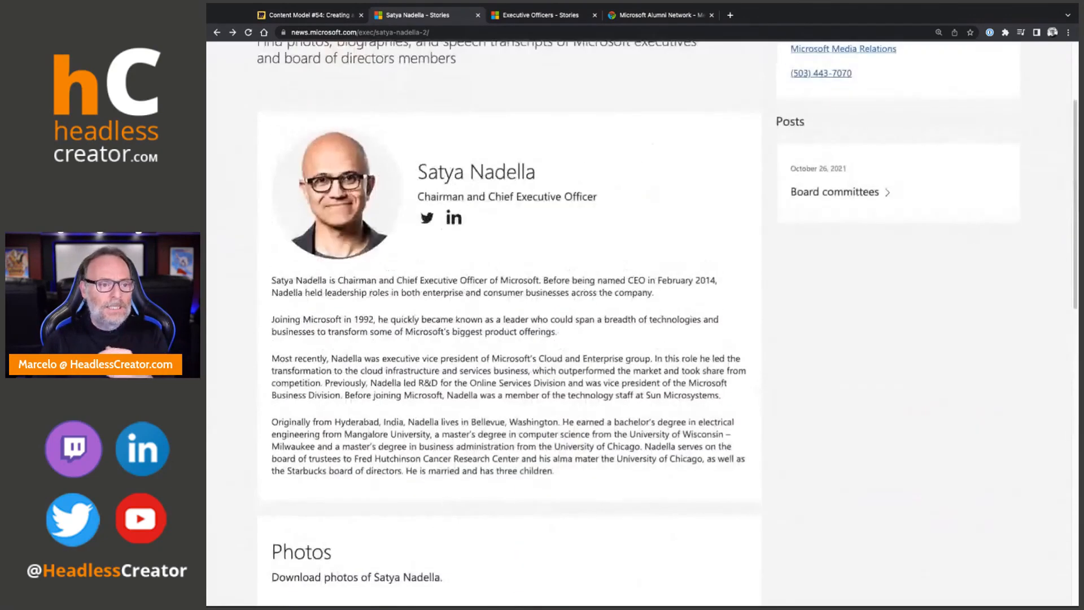
scroll(522, 275, up, 3)
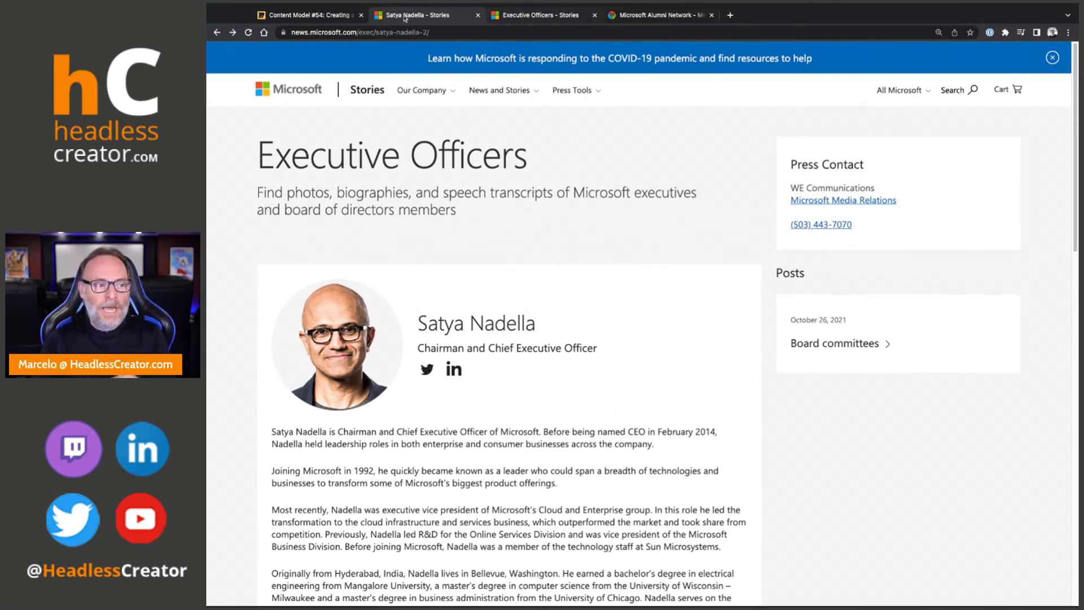
click(333, 15)
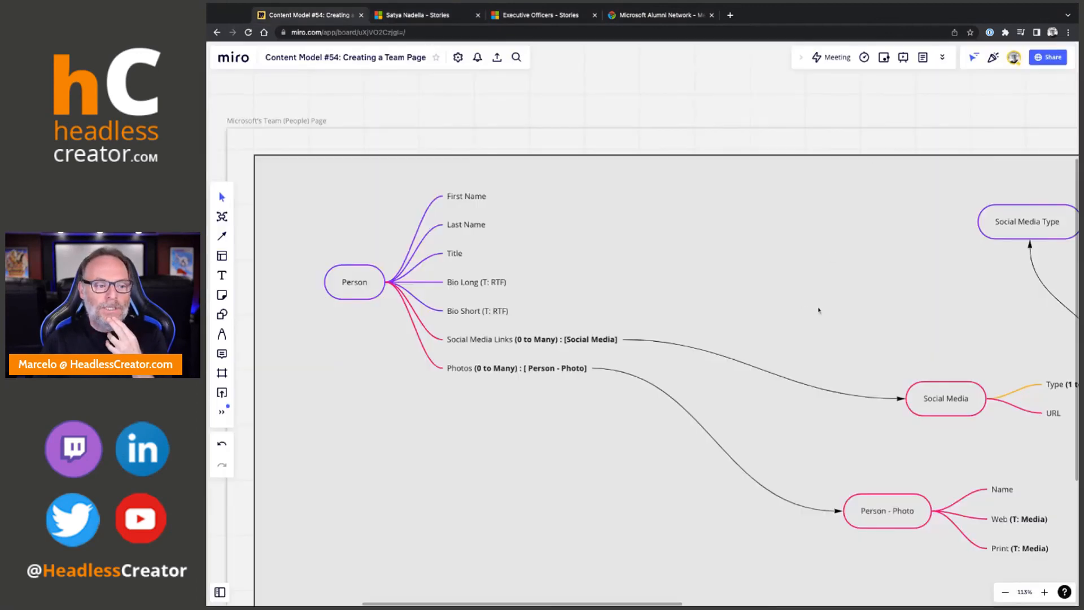
Add a "Thumbnail" branch below Photos on the Person map
click(476, 371)
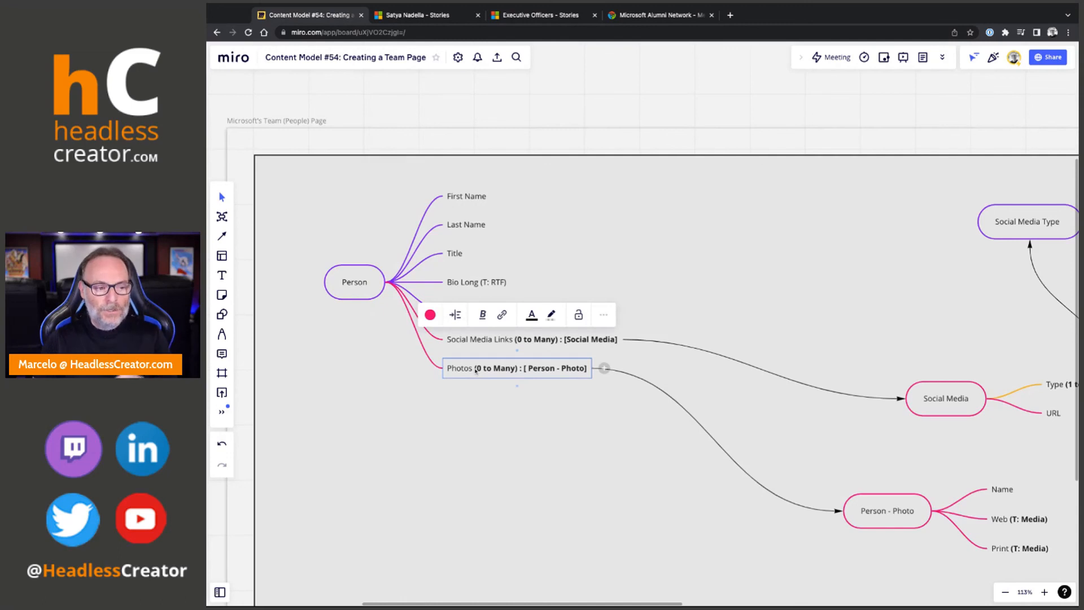
key(Return)
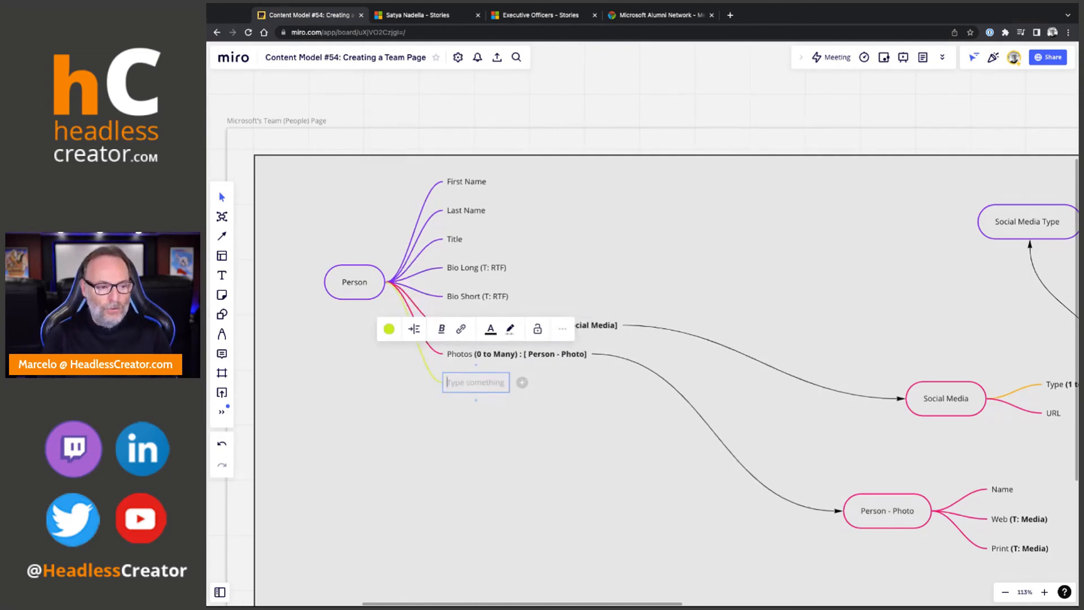
text(Thu)
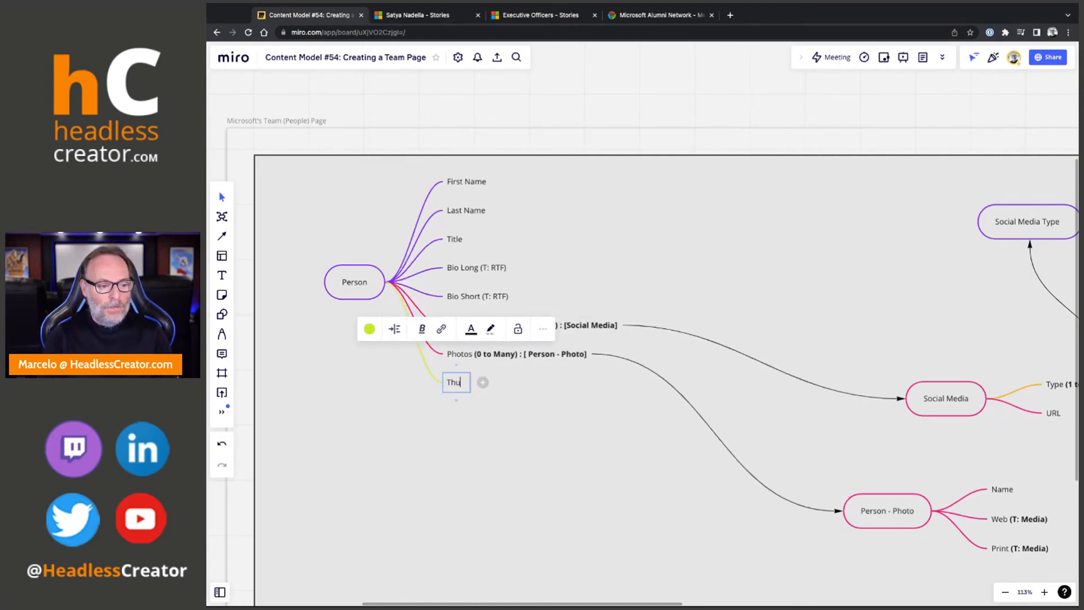
text(mbnail ()
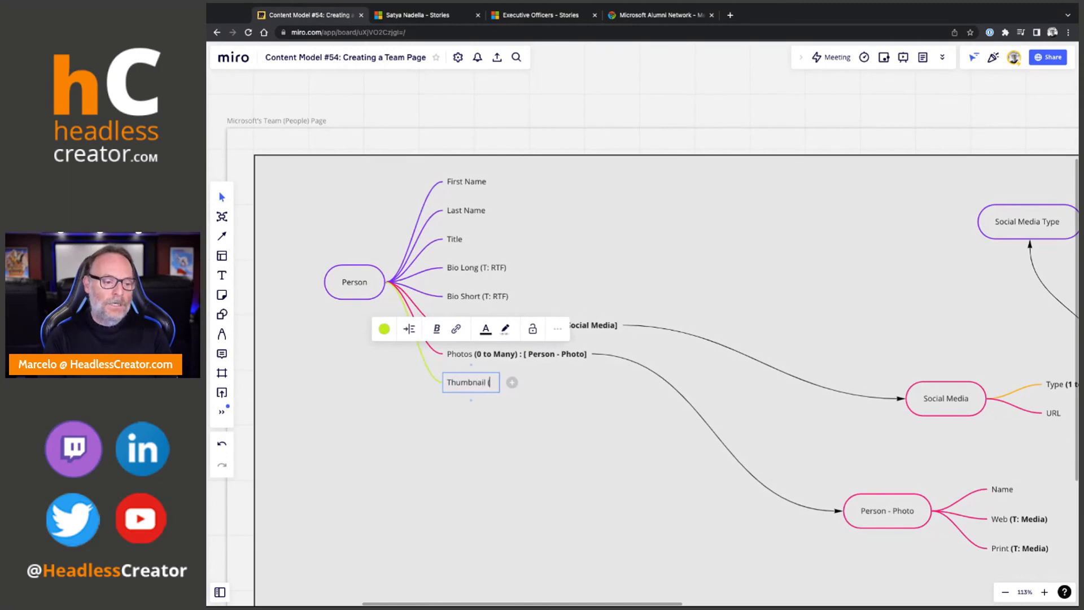
text(0)
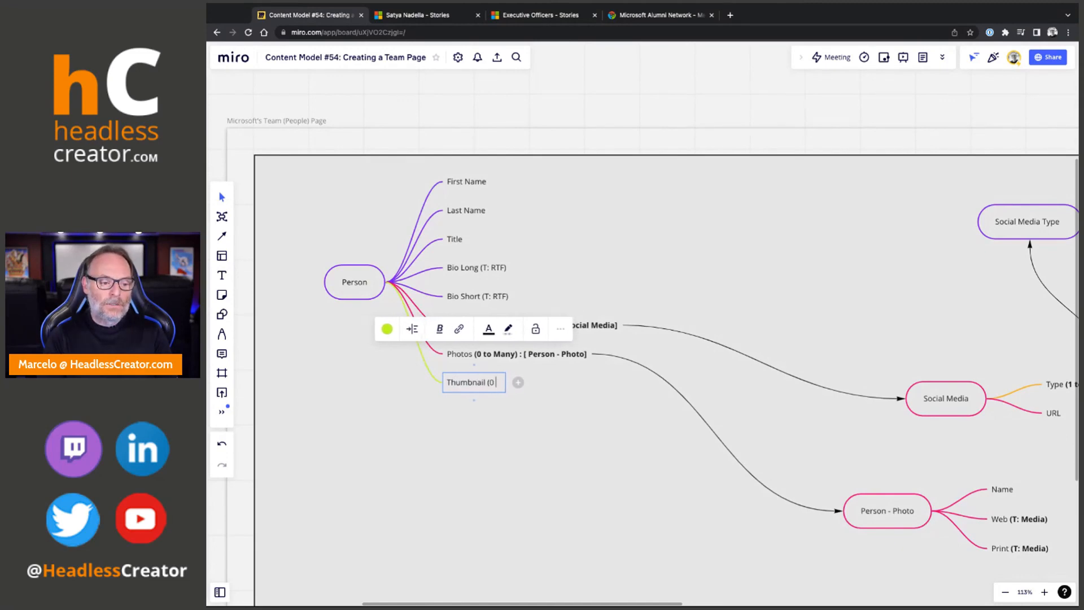
text( to 1) :)
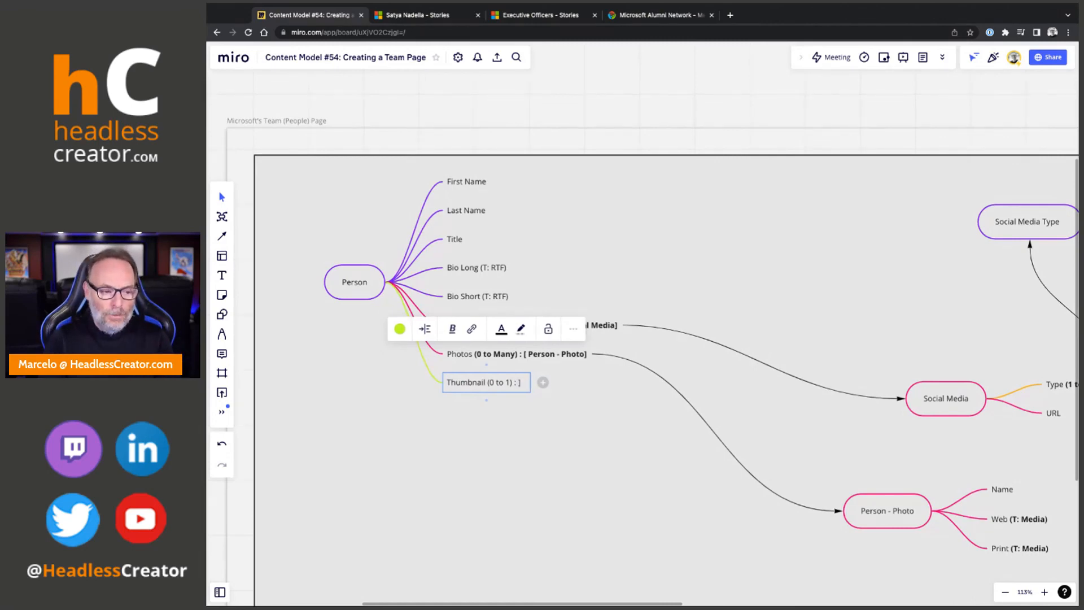
key(BackSpace)
key(BackSpace)
key(BackSpace)
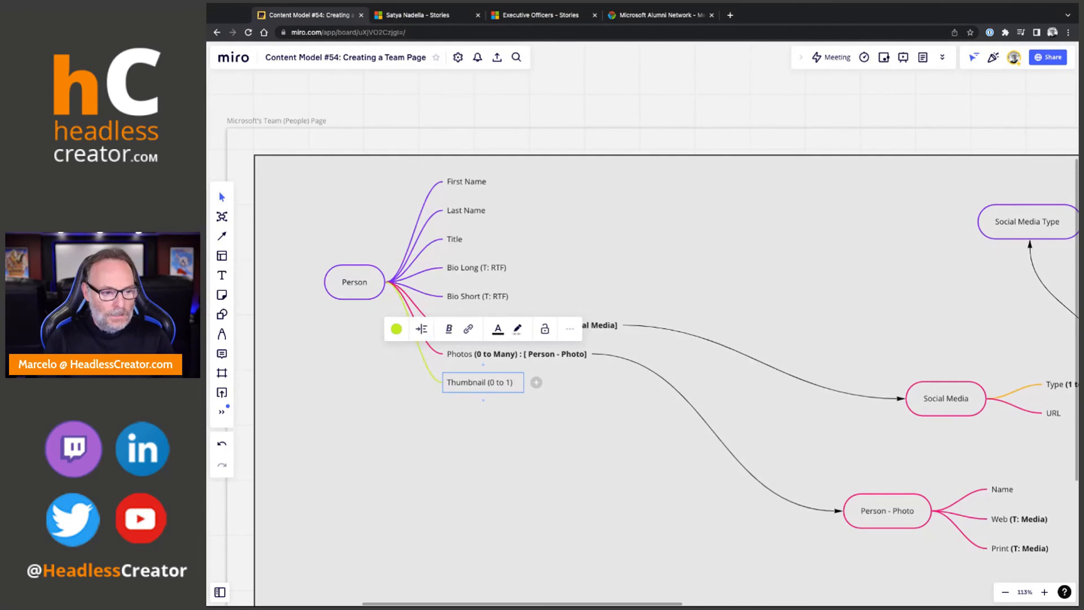
key(BackSpace)
key(BackSpace)
key(BackSpace)
key(BackSpace)
key(BackSpace)
key(BackSpace)
key(BackSpace)
key(BackSpace)
key(BackSpace)
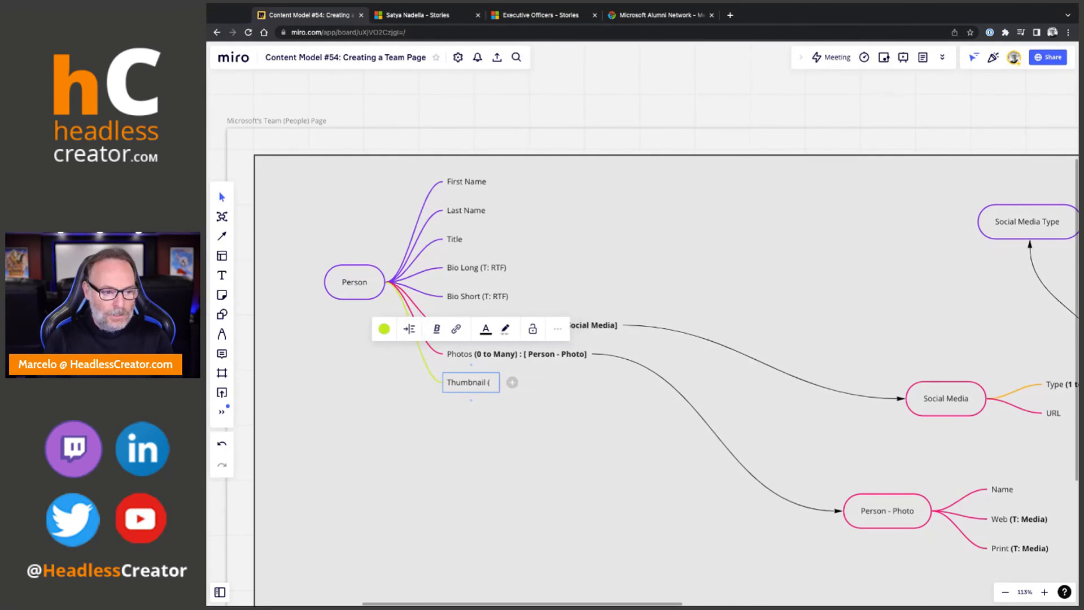
Complete the Thumbnail branch label with "[T: Media, Optional]" and make that appended text bold
text([T:)
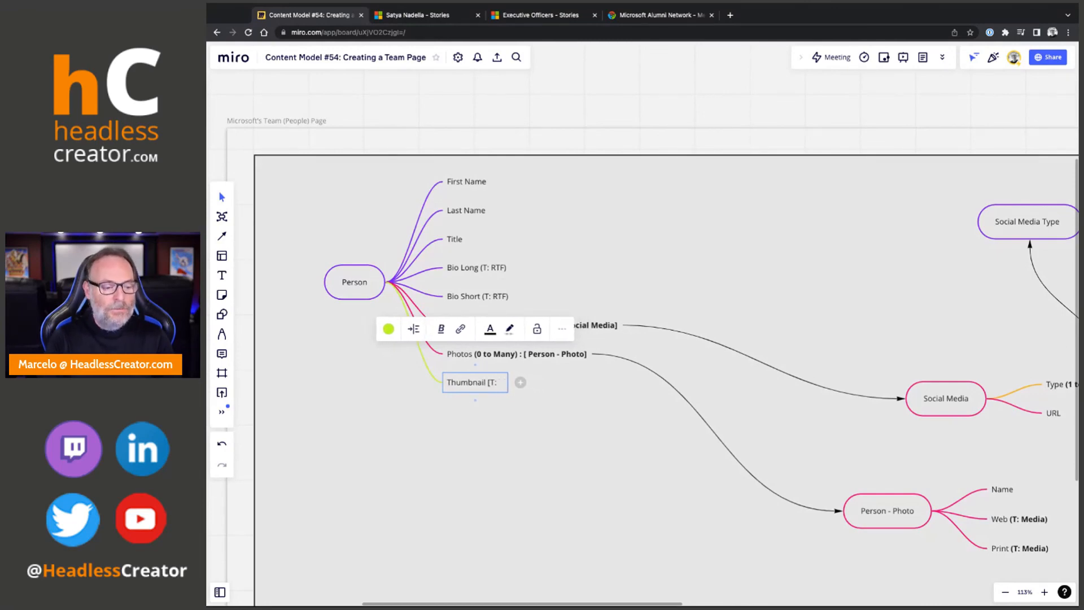
text( Media, O)
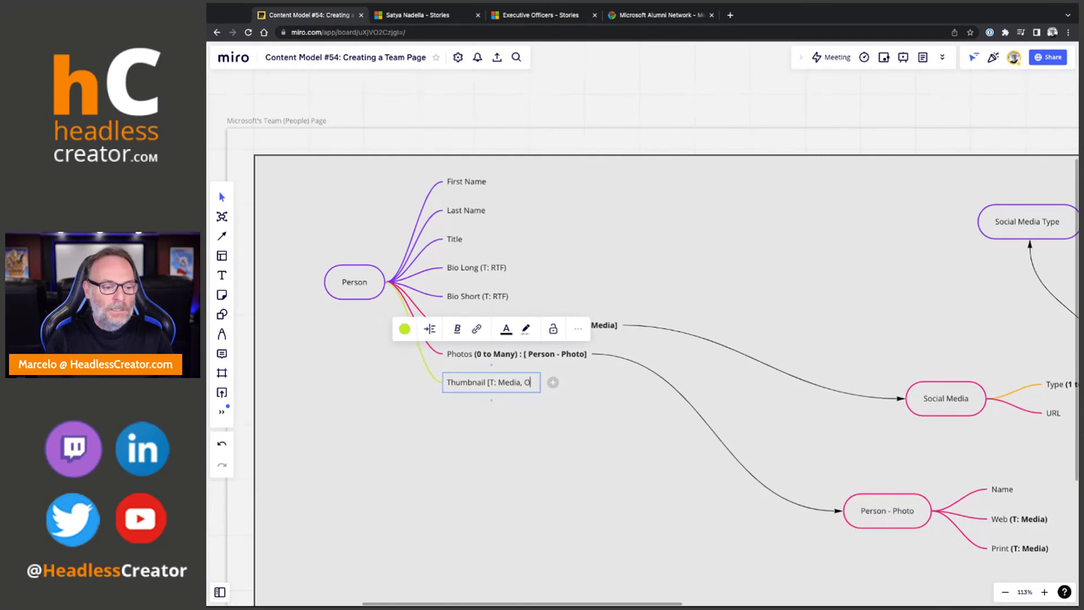
text(ptional])
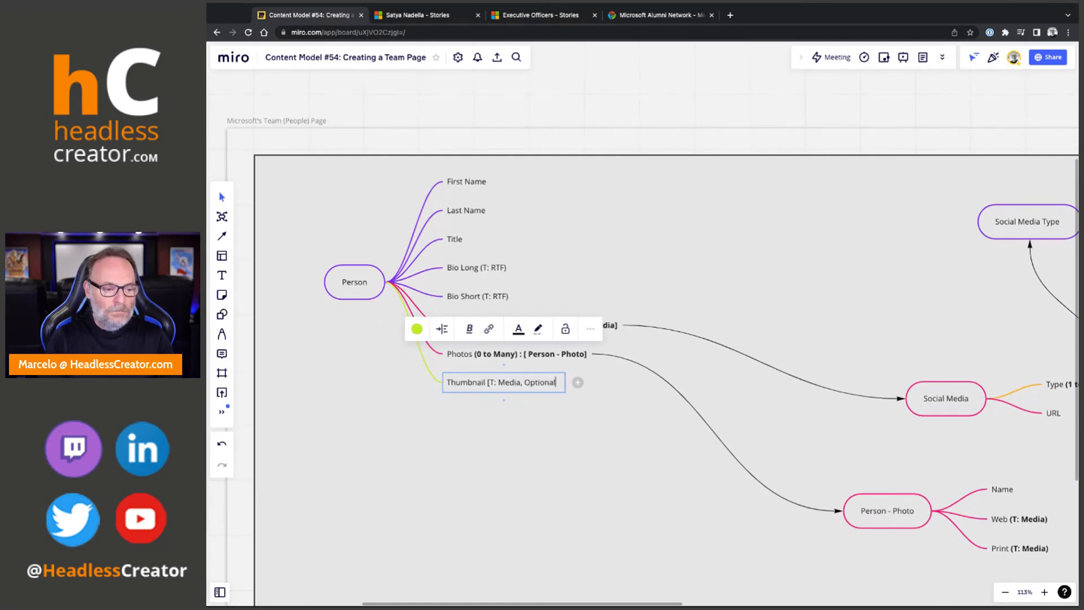
key(shift+Home)
key(shift+Right)
key(shift+Right)
key(shift+Right)
key(shift+Right)
key(shift+Right)
key(shift+Right)
key(shift+Right)
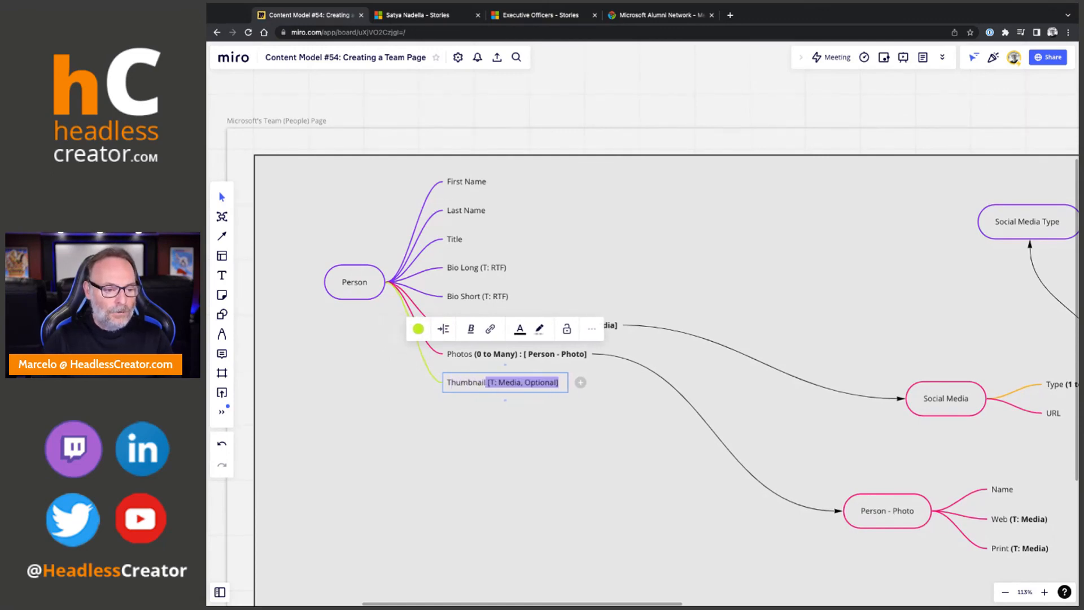
key(super+b)
click(343, 427)
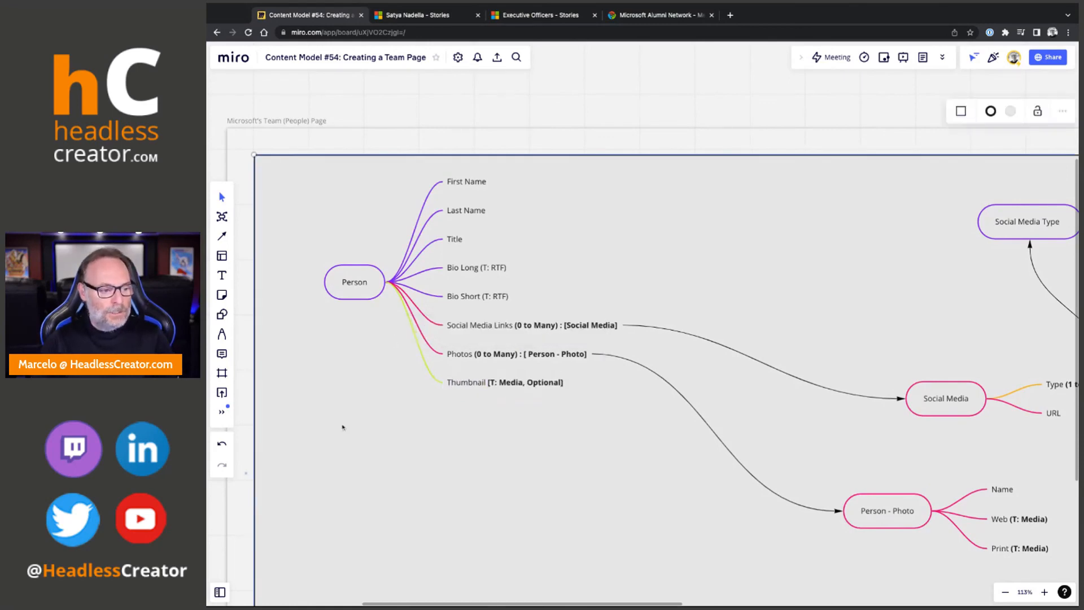
Recolor the Thumbnail branch on the Person map light teal, following the Media Field color in the field types legend
scroll(341, 422, left, 4)
scroll(341, 422, left, 3)
scroll(341, 423, left, 3)
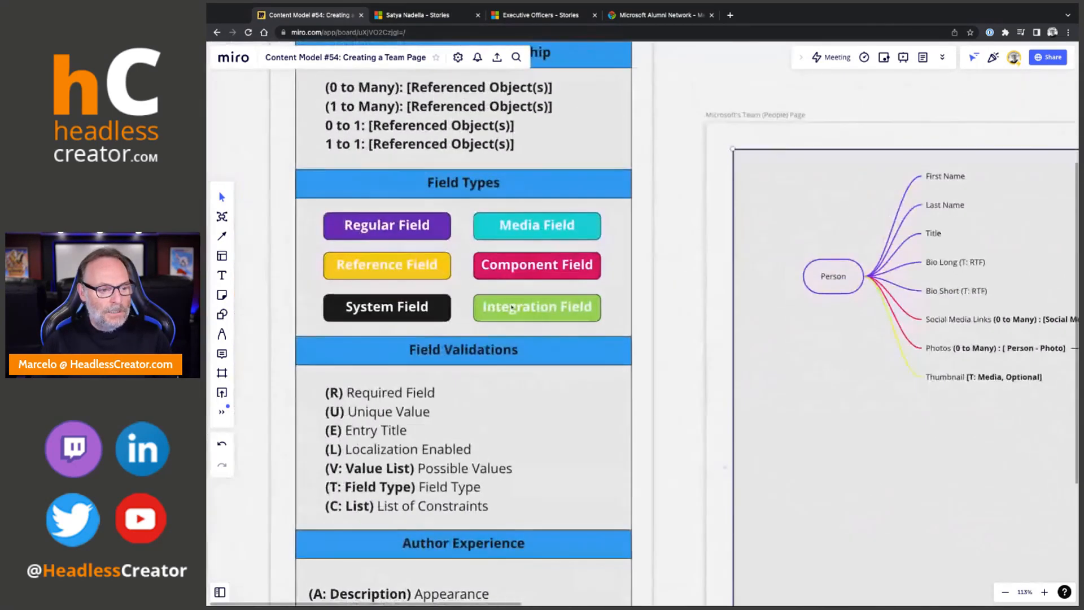
scroll(534, 226, right, 5)
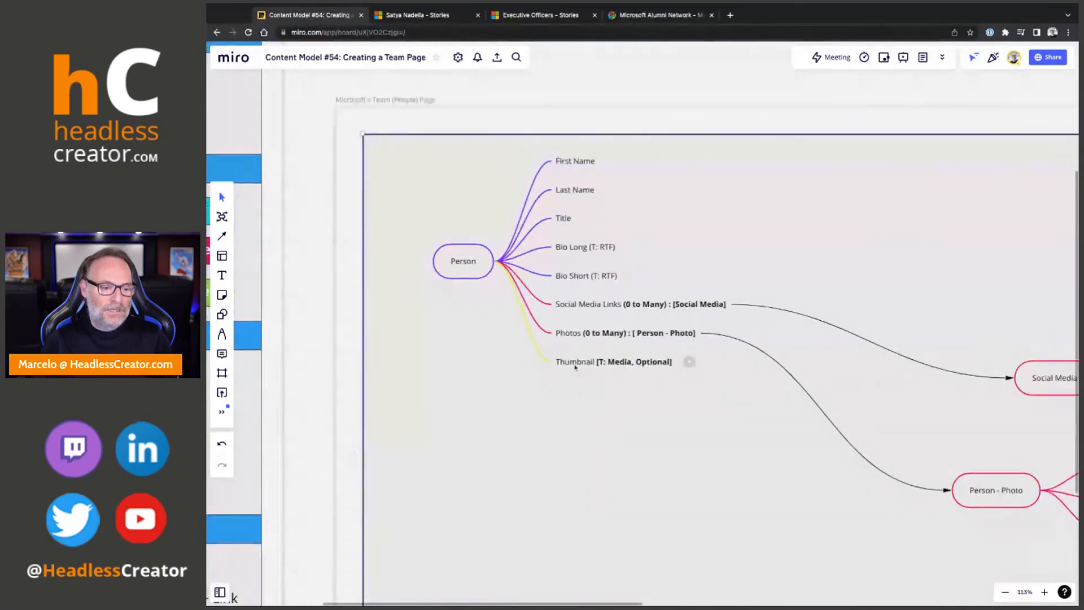
click(564, 361)
click(527, 308)
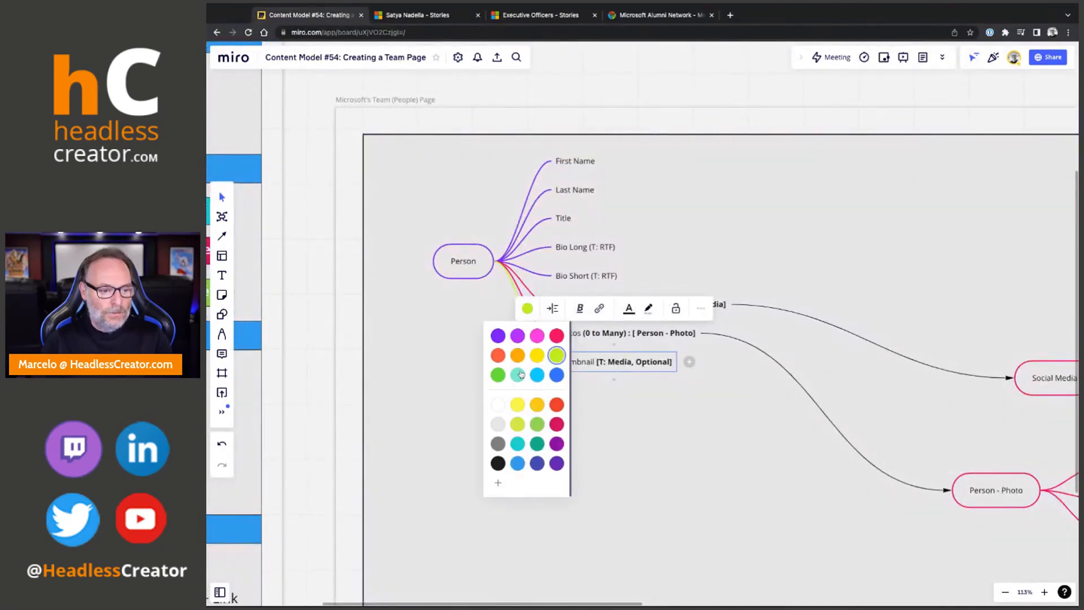
click(518, 375)
click(725, 452)
Recolor the Web and Print branches of the Person - Photo map the same light teal as media fields
scroll(757, 460, right, 6)
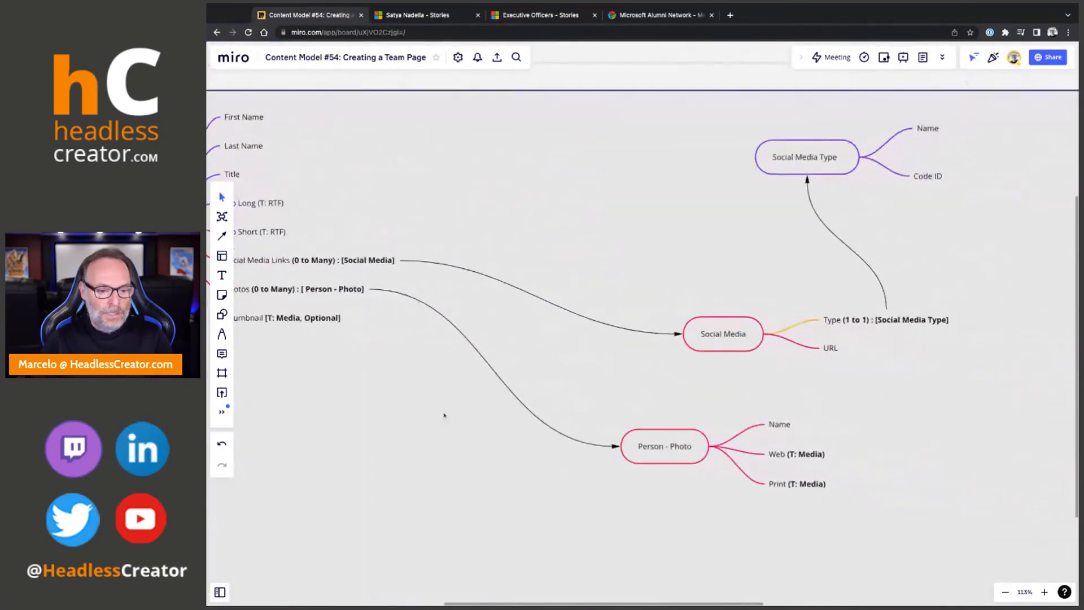
click(788, 455)
shift+click(811, 483)
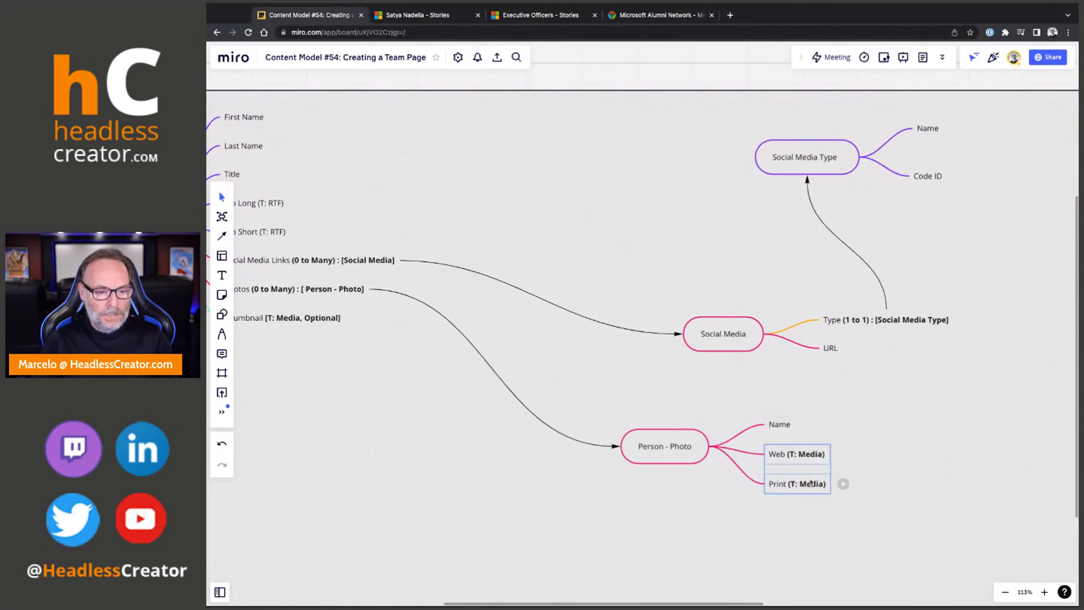
click(723, 400)
click(713, 467)
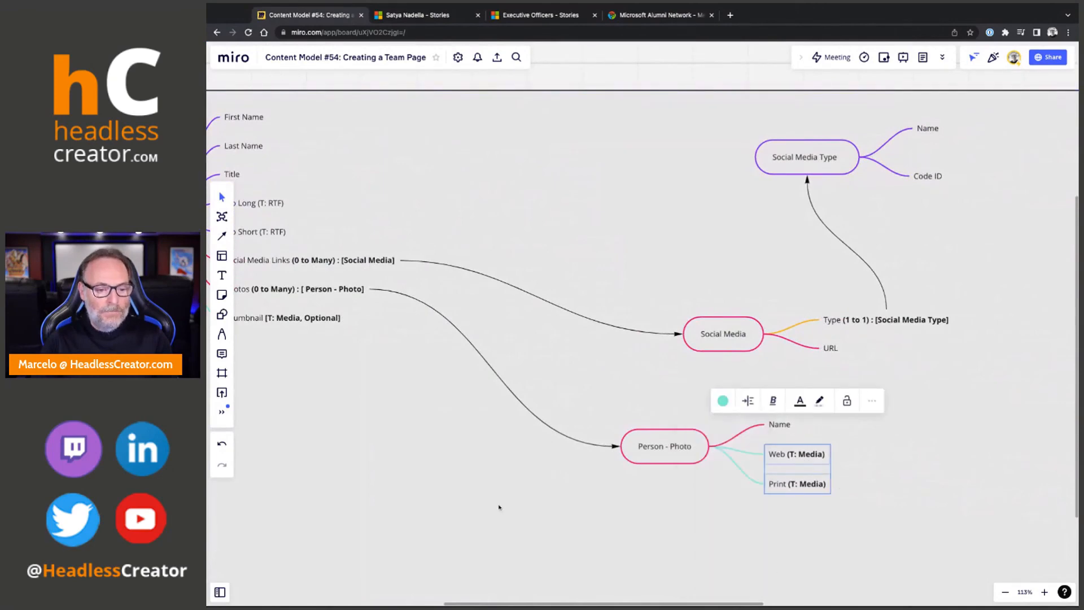
click(451, 503)
scroll(453, 501, left, 8)
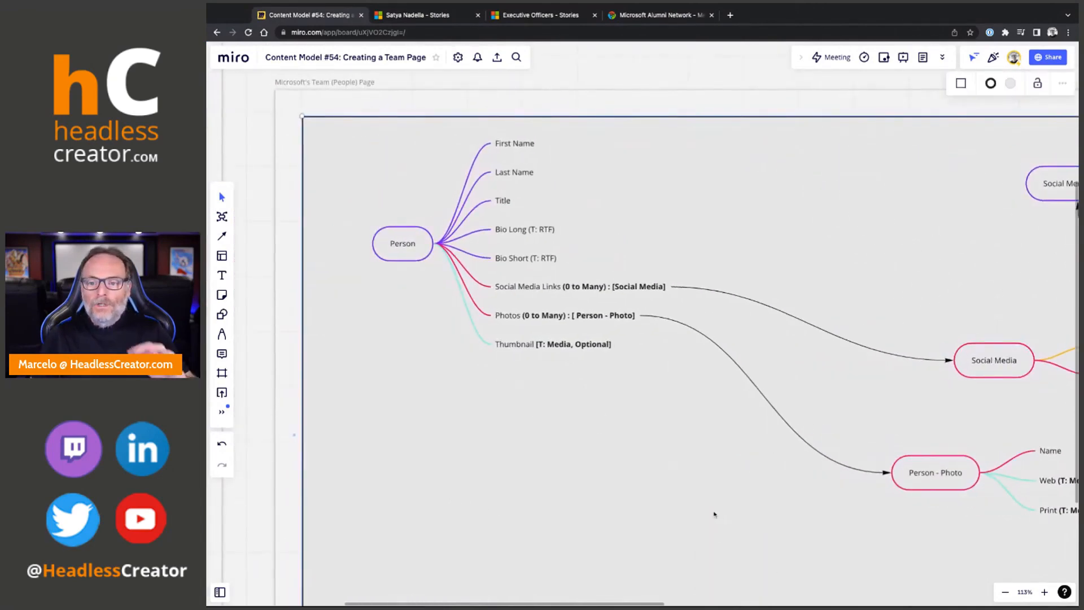
scroll(675, 479, up, 2)
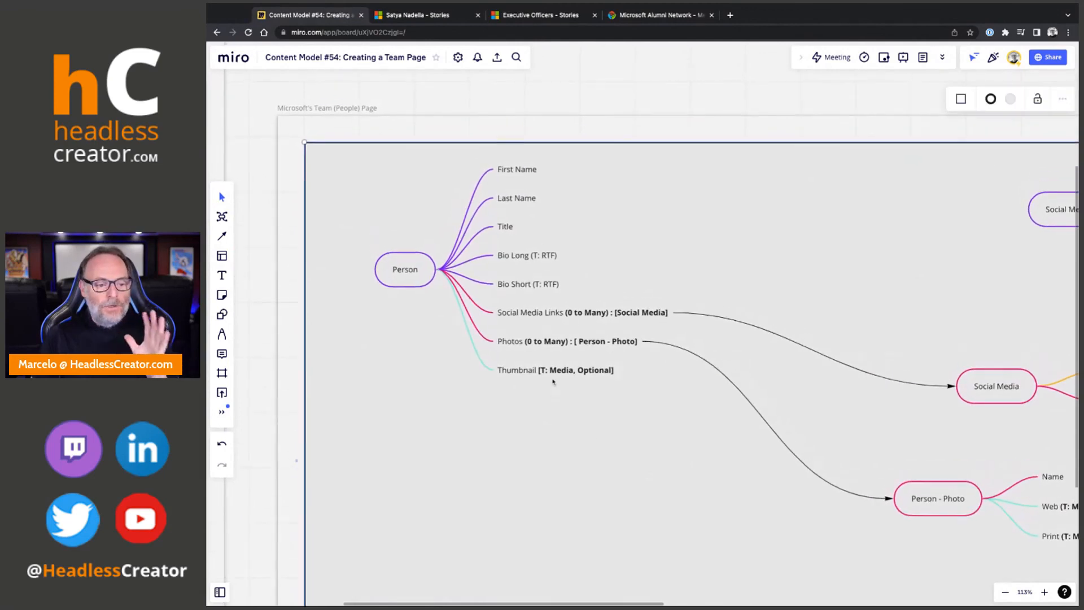